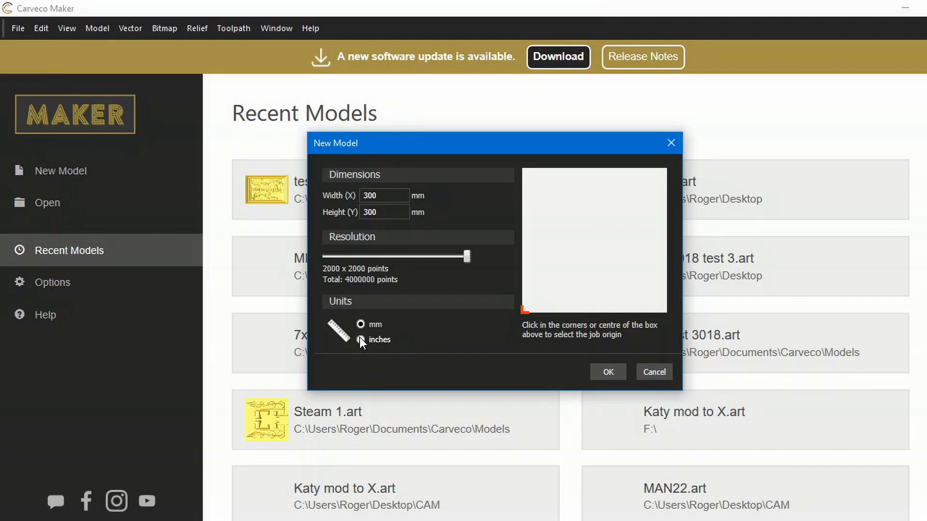
# - Create a new model in inches, 36 wide by 24 high, with the job origin at the centre
pyautogui.click(360, 339)
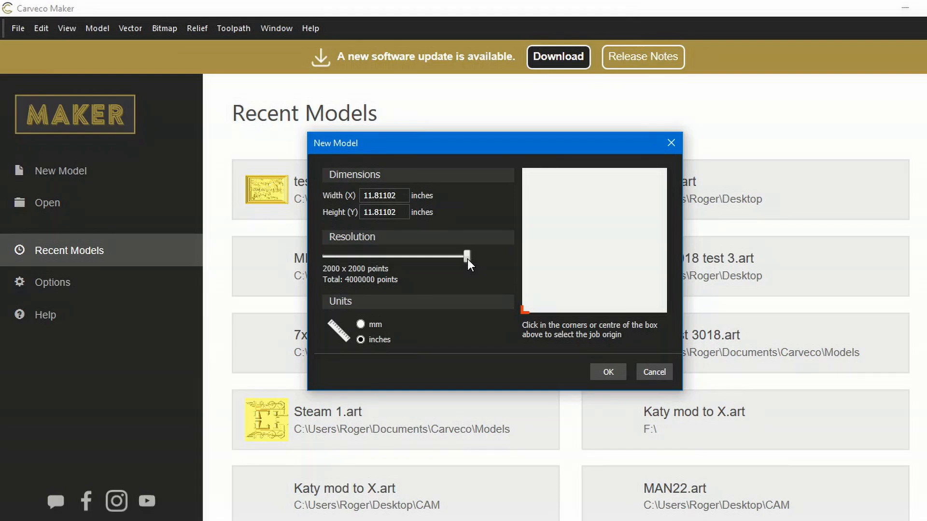
pyautogui.click(400, 197)
pyautogui.moveTo(401, 197); pyautogui.dragTo(375, 198)
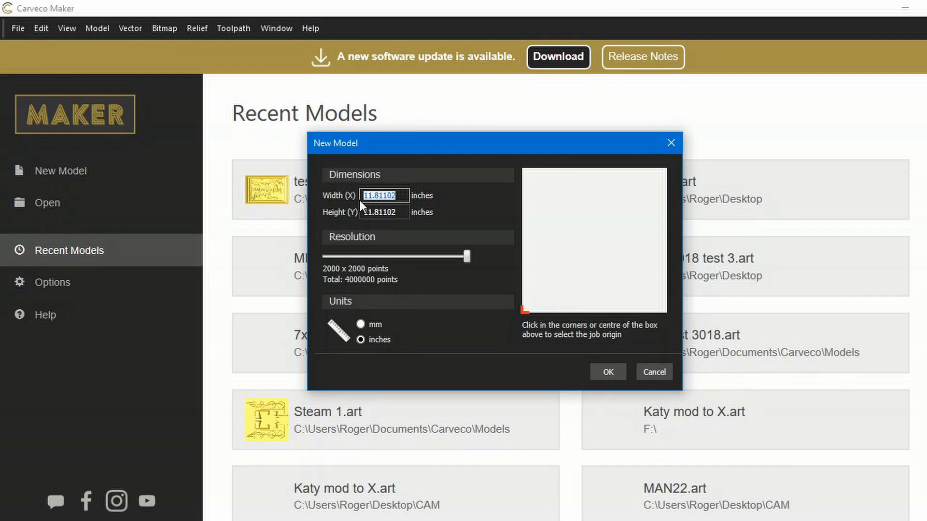
pyautogui.write('36')
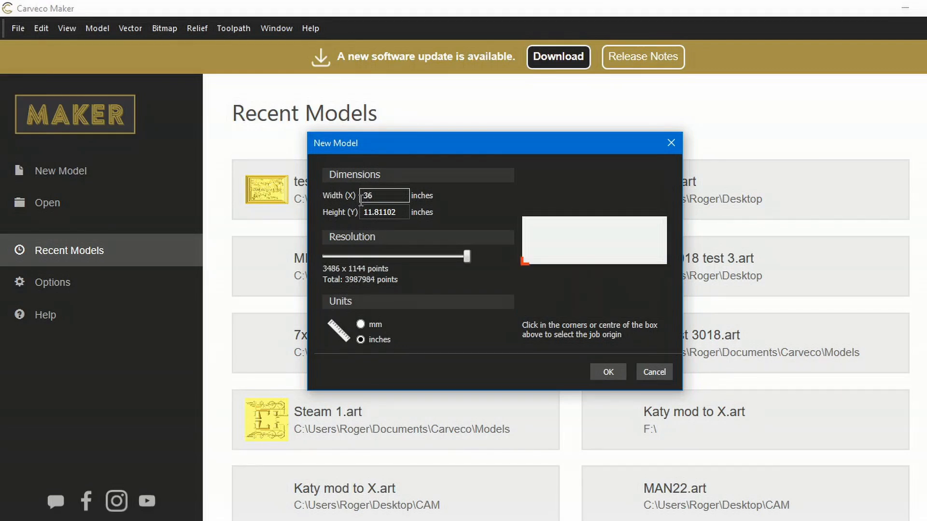
pyautogui.click(401, 212)
pyautogui.moveTo(401, 213); pyautogui.dragTo(363, 214)
pyautogui.write('24')
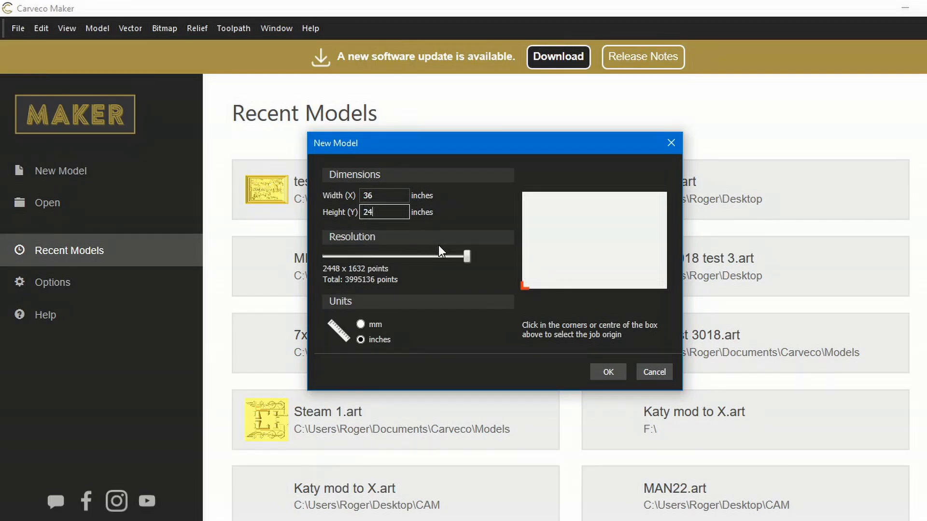
pyautogui.click(598, 245)
pyautogui.click(608, 373)
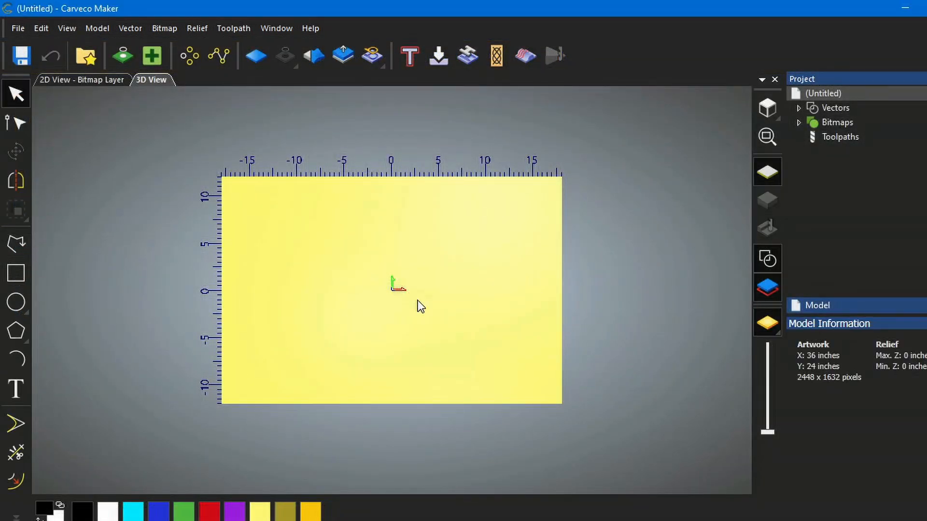
# - Open the Relief Clipart Library and browse through its categories
pyautogui.scroll(2, 390, 290)
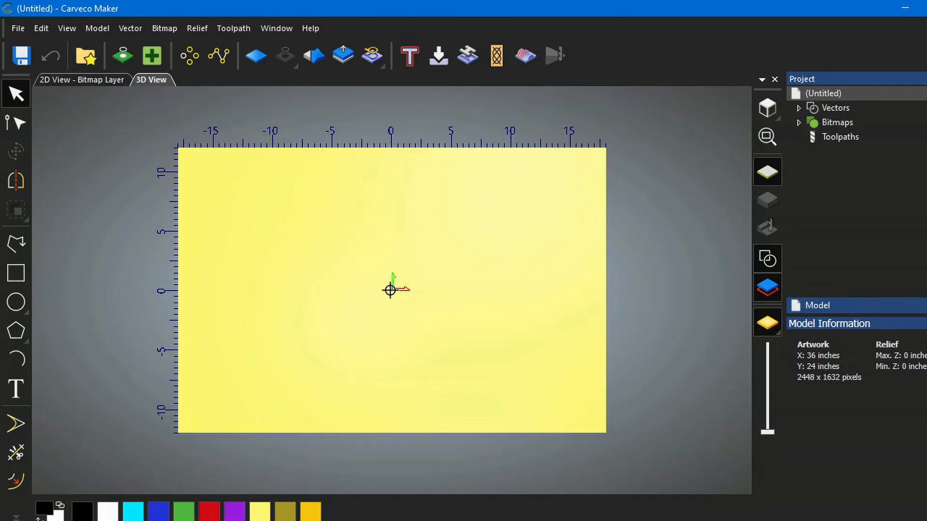
pyautogui.scroll(2, 390, 290)
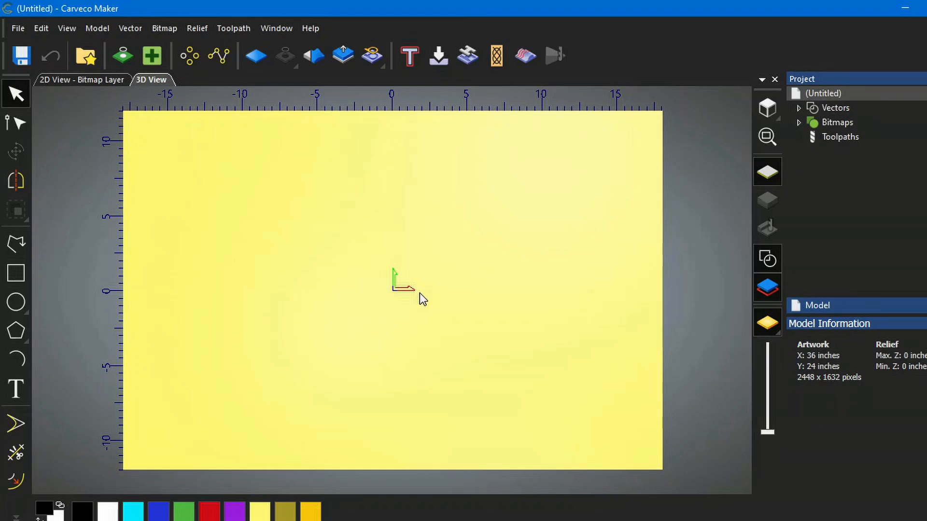
pyautogui.click(94, 59)
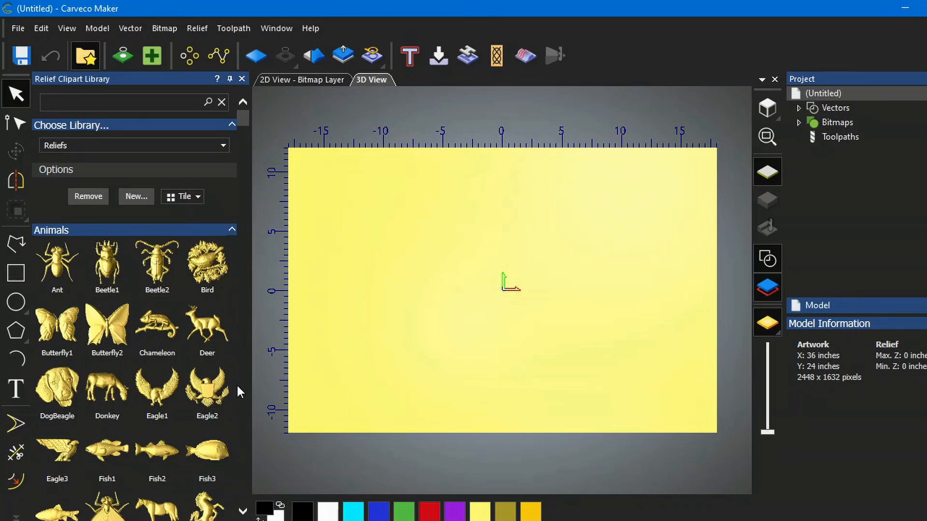
pyautogui.scroll(-10, 236, 386)
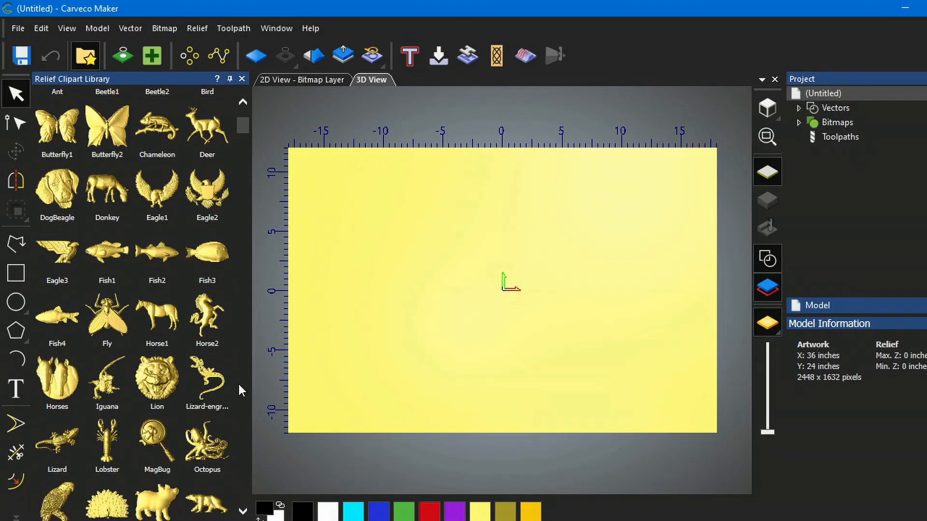
pyautogui.scroll(-10, 238, 382)
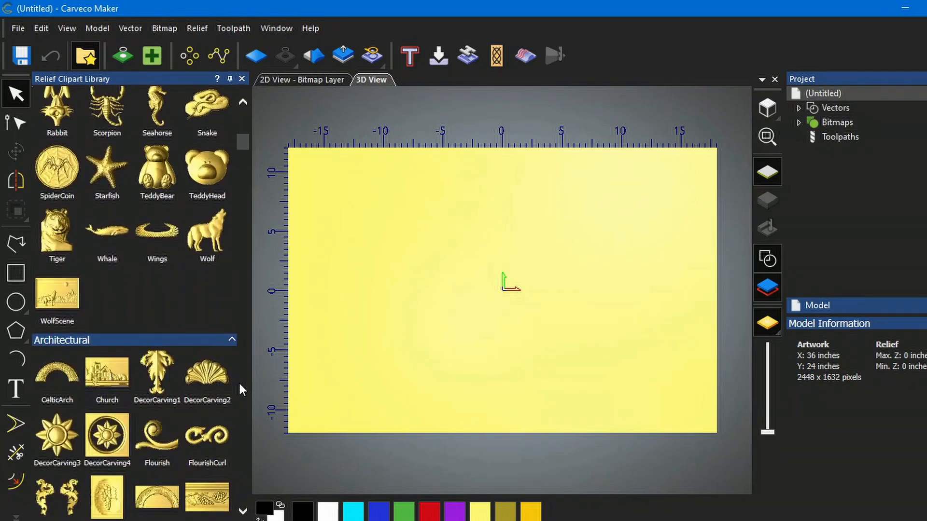
pyautogui.scroll(-5, 240, 383)
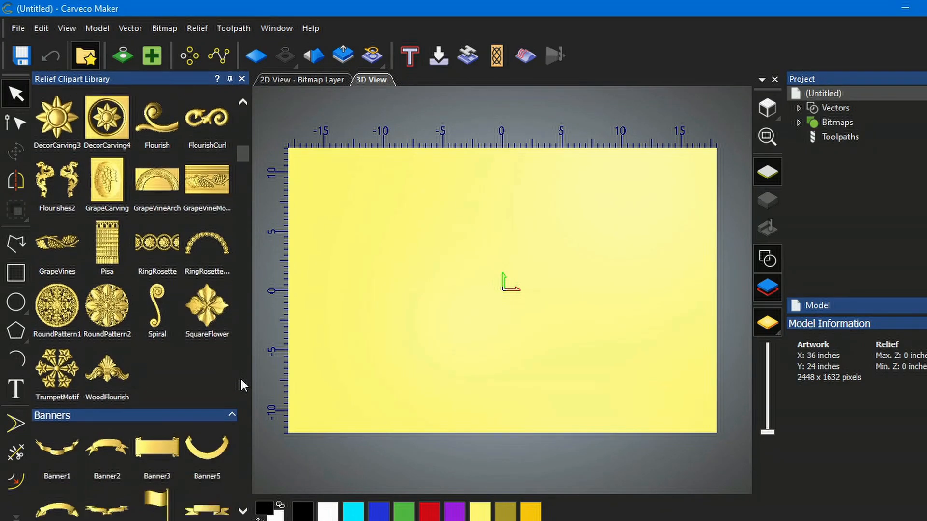
pyautogui.scroll(-6, 242, 381)
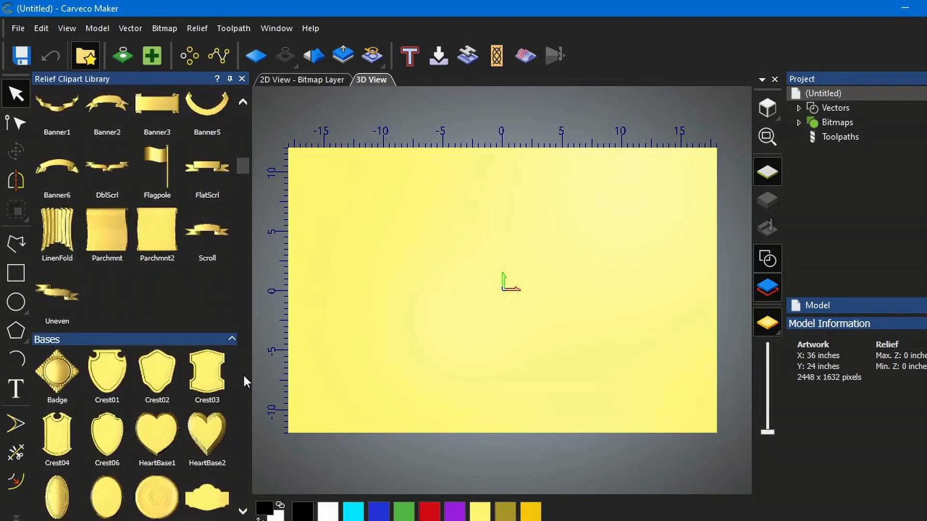
pyautogui.scroll(-5, 245, 380)
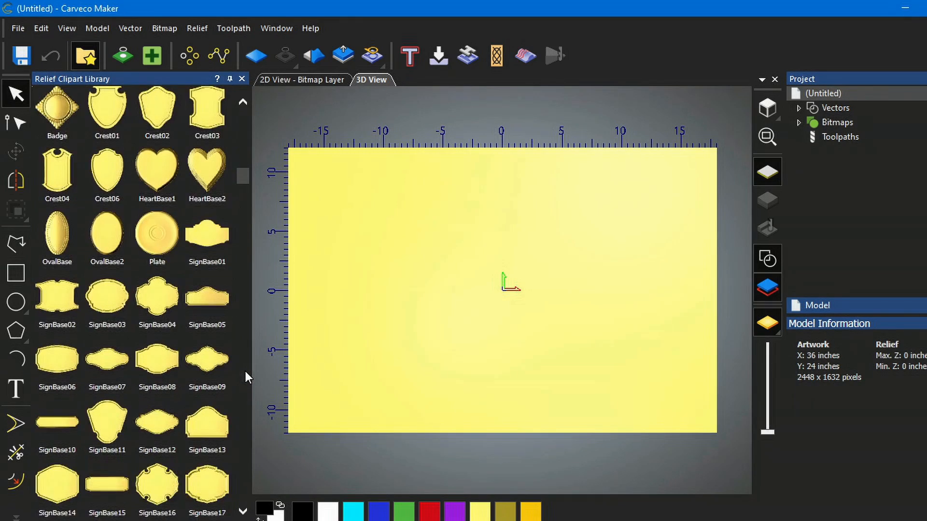
pyautogui.scroll(-6, 245, 372)
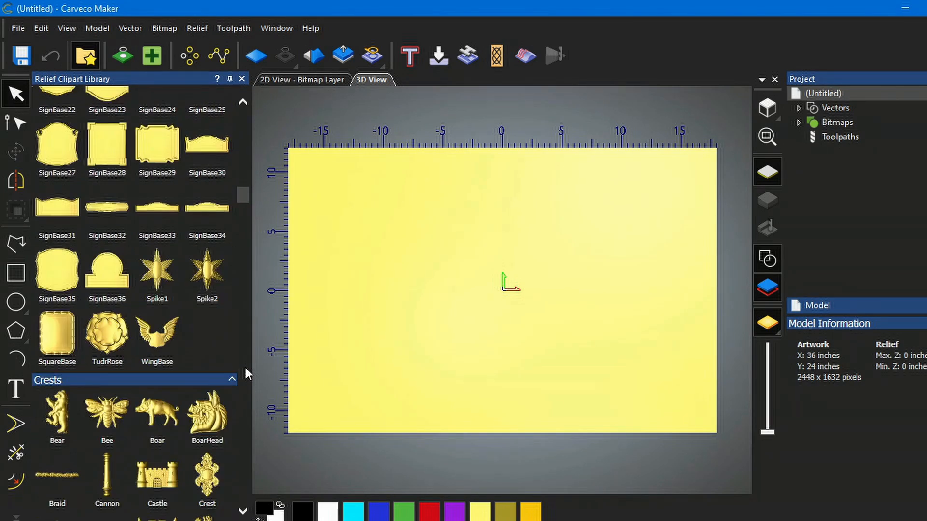
pyautogui.scroll(-7, 245, 366)
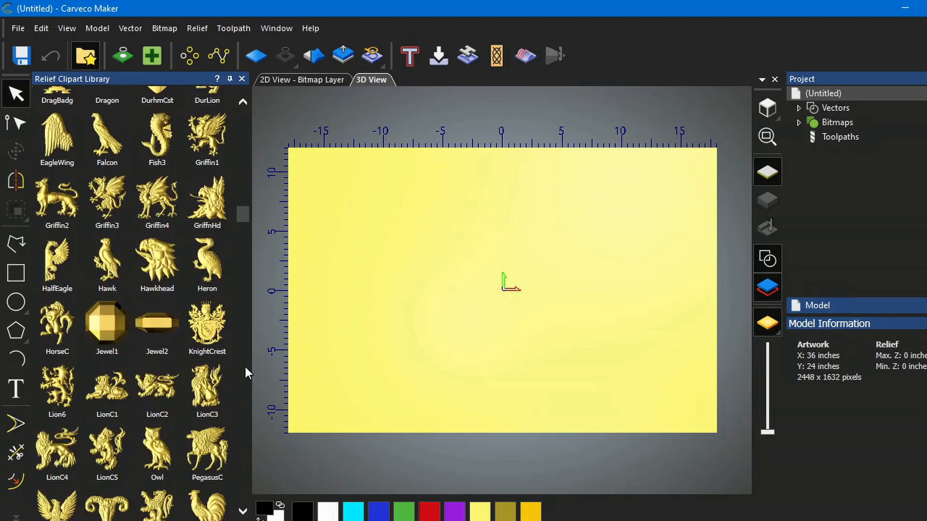
pyautogui.scroll(-5, 247, 364)
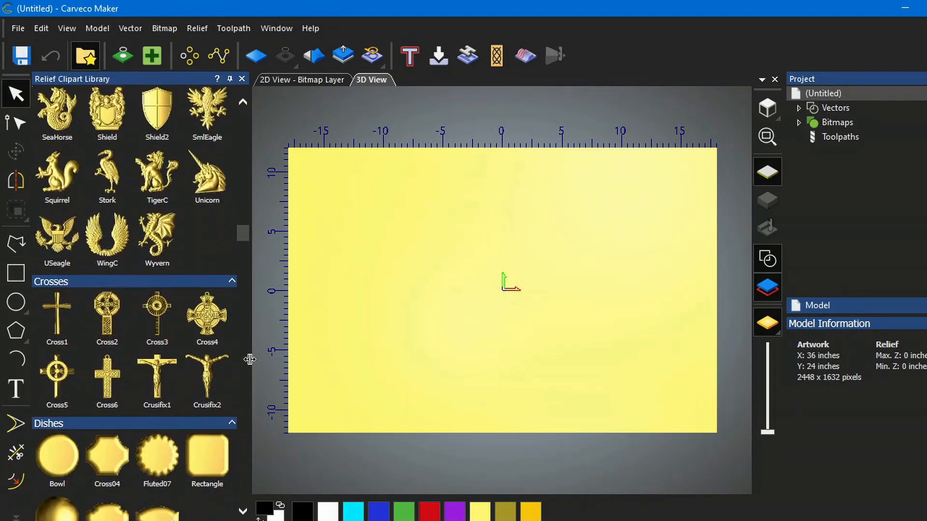
pyautogui.scroll(-8, 227, 335)
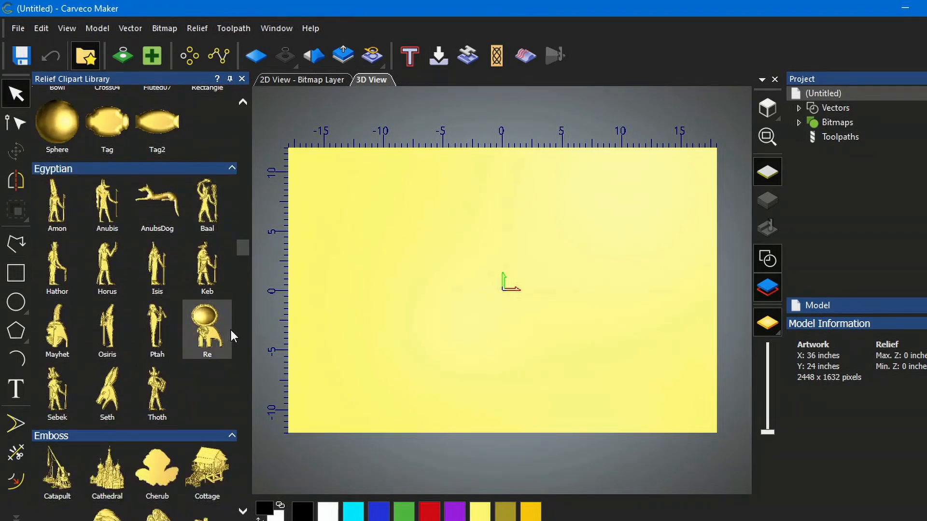
pyautogui.scroll(-7, 231, 328)
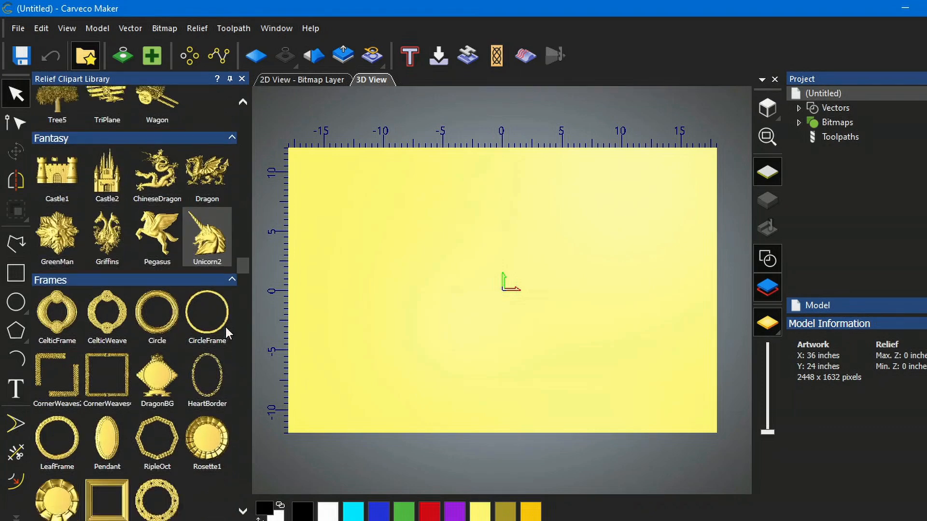
pyautogui.scroll(-3, 226, 327)
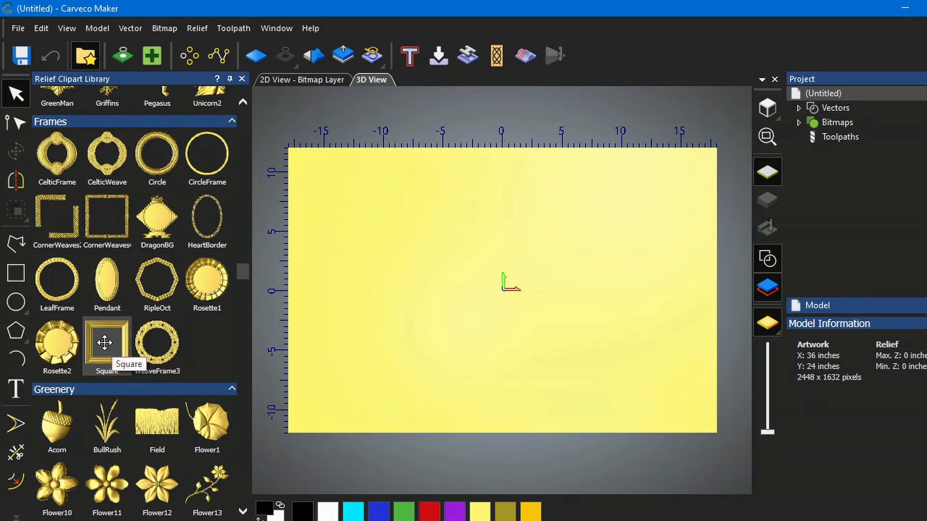
# - Place the Square frame clipart on the model and scale it to 36 by 24 inches with a 2.0 Z range
pyautogui.moveTo(105, 343); pyautogui.dragTo(500, 292)
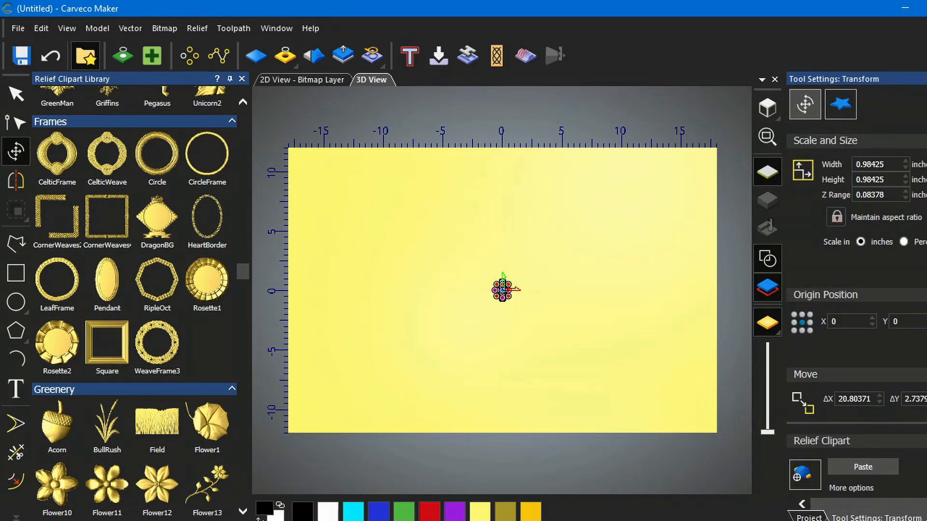
pyautogui.doubleClick(892, 167)
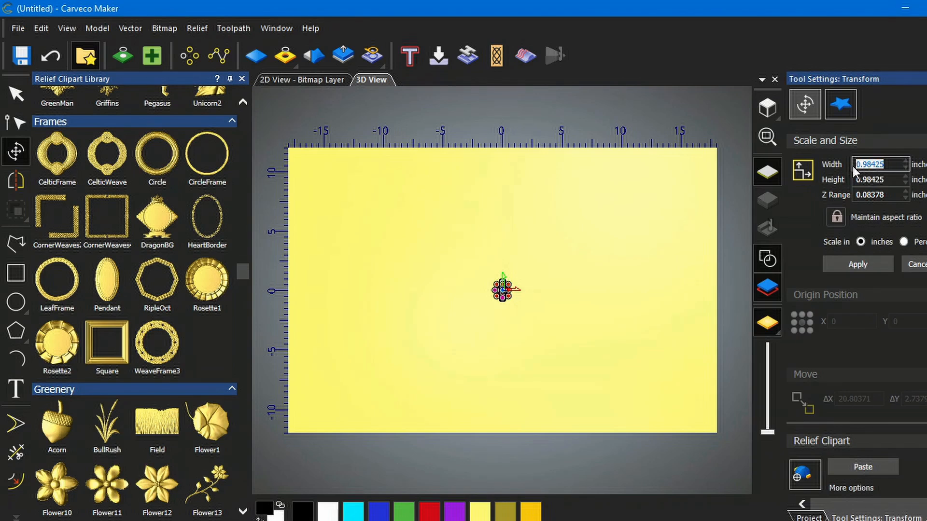
pyautogui.write('36')
pyautogui.click(837, 216)
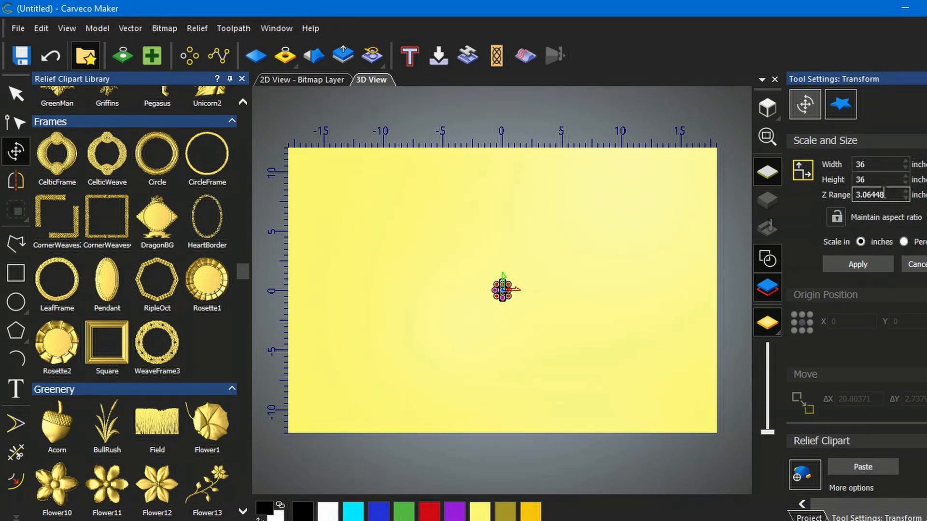
pyautogui.click(871, 181)
pyautogui.moveTo(872, 180); pyautogui.dragTo(855, 181)
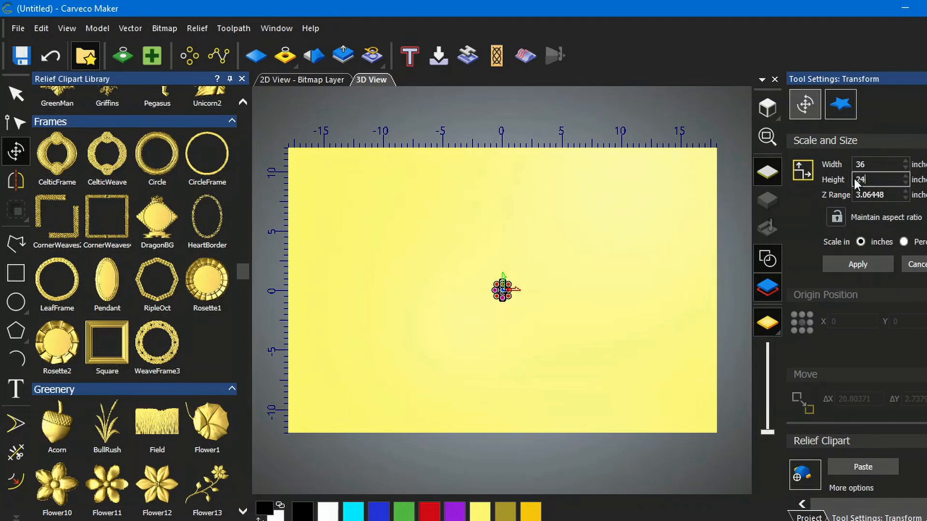
pyautogui.write('24')
pyautogui.moveTo(898, 195); pyautogui.dragTo(863, 197)
pyautogui.moveTo(864, 196); pyautogui.dragTo(853, 199)
pyautogui.click(858, 266)
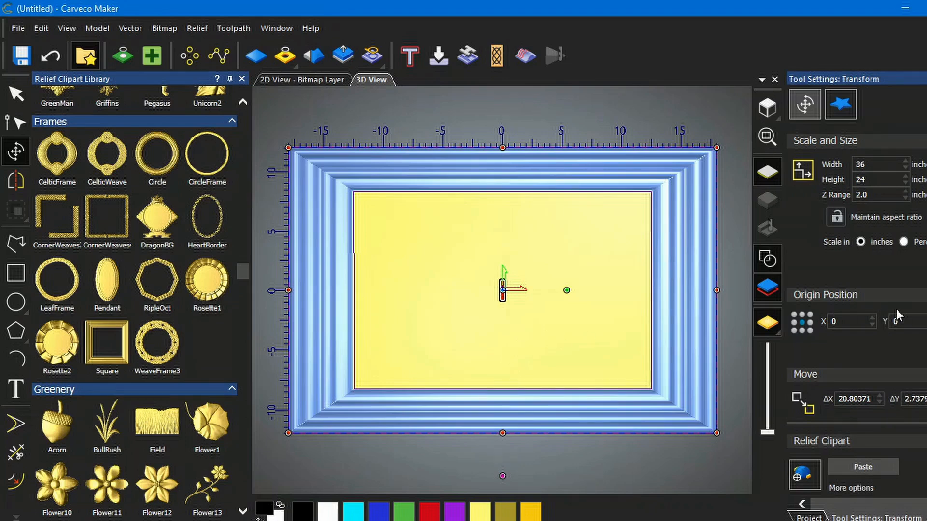
# - Set the paste combine mode and paste the frame clipart into the relief
pyautogui.click(806, 478)
pyautogui.click(805, 481)
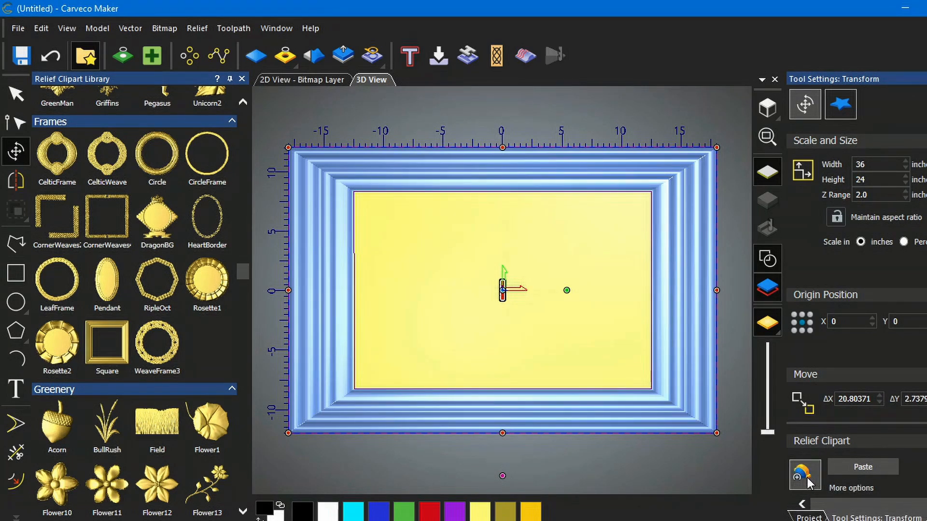
pyautogui.click(808, 481)
pyautogui.click(810, 484)
pyautogui.click(810, 483)
pyautogui.click(810, 483)
pyautogui.click(807, 478)
pyautogui.click(807, 478)
pyautogui.click(809, 482)
pyautogui.click(809, 480)
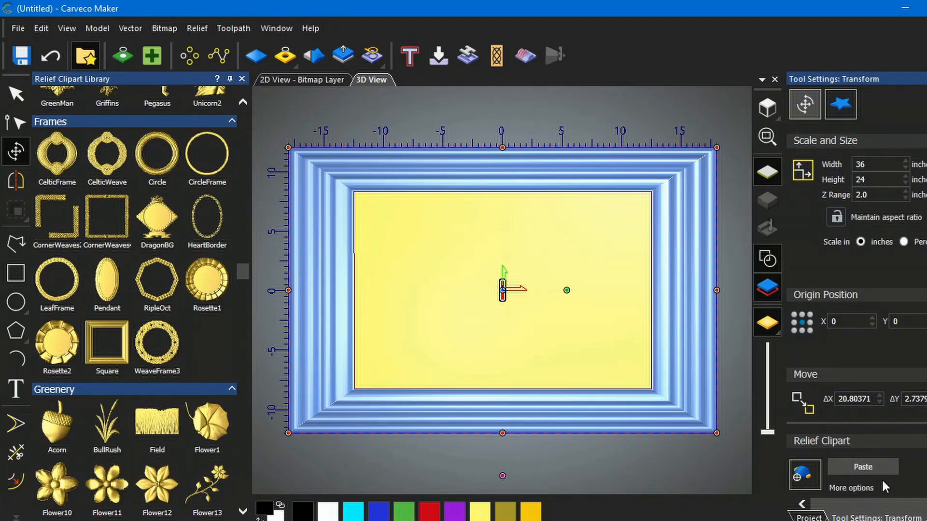
pyautogui.click(864, 466)
pyautogui.press('Delete')
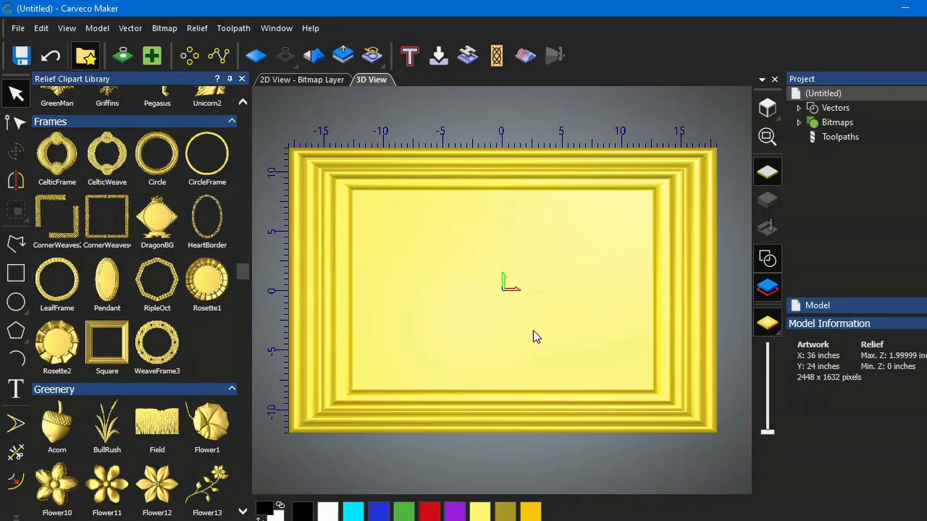
# - Place the Mountains2 clipart, about 17.8 by 6.5 inches, in the upper right of the frame's interior
pyautogui.moveTo(534, 331); pyautogui.dragTo(533, 364)
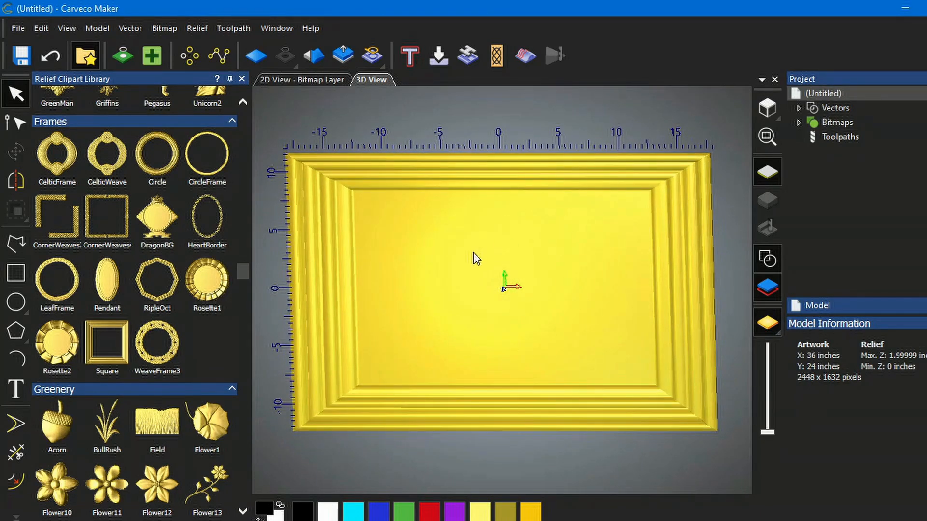
pyautogui.click(768, 110)
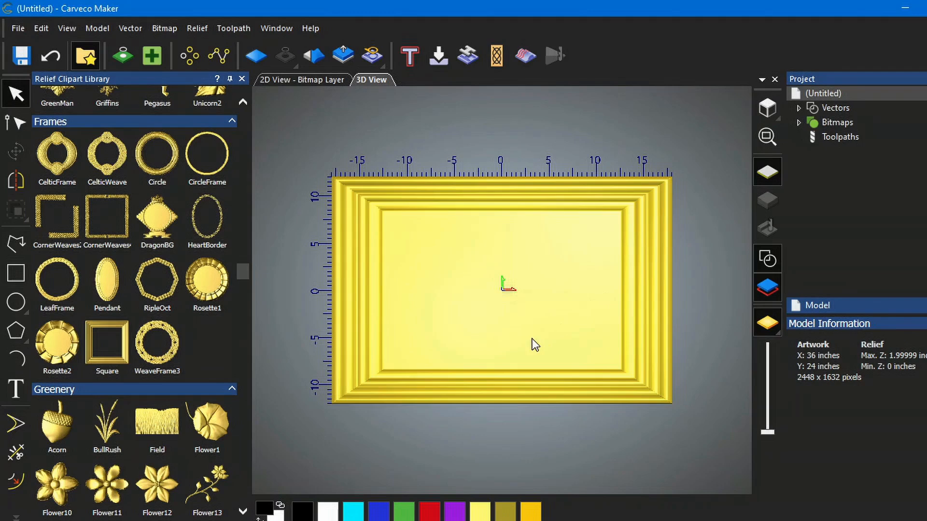
pyautogui.scroll(1, 537, 329)
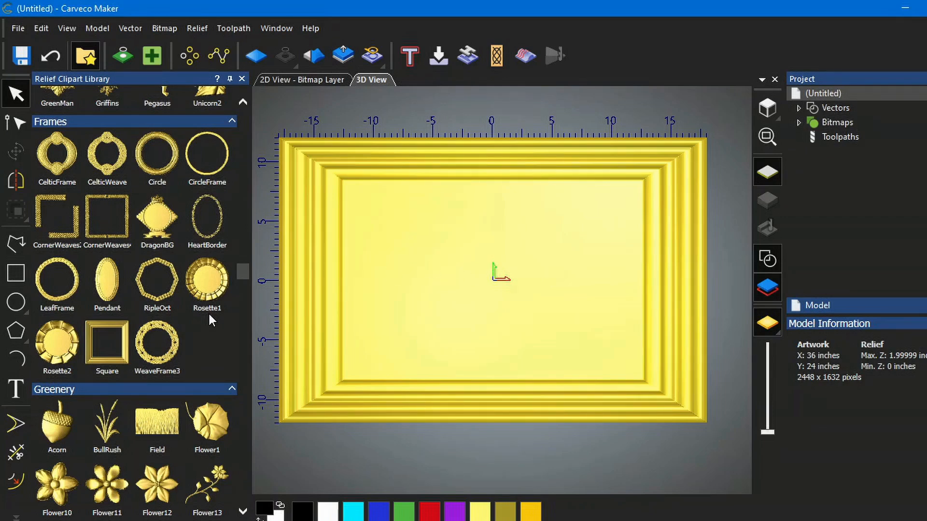
pyautogui.scroll(-6, 196, 319)
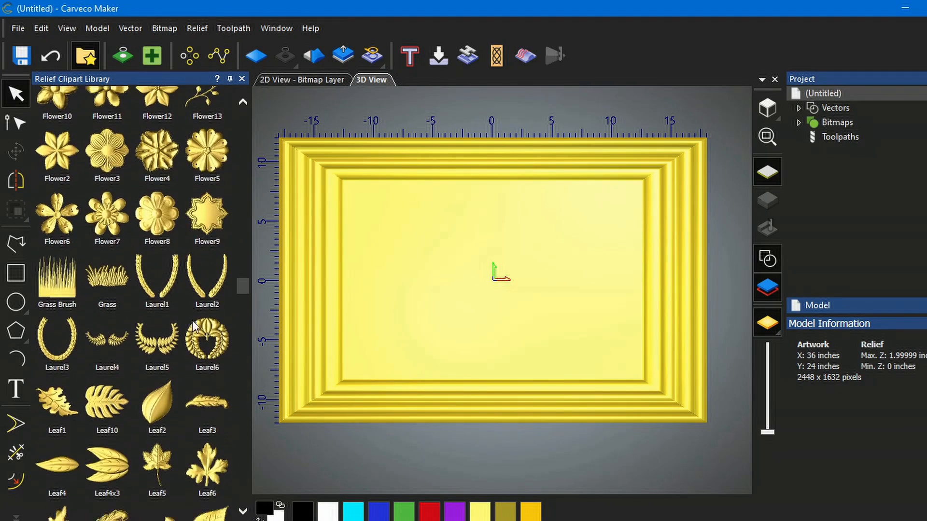
pyautogui.scroll(-1, 198, 328)
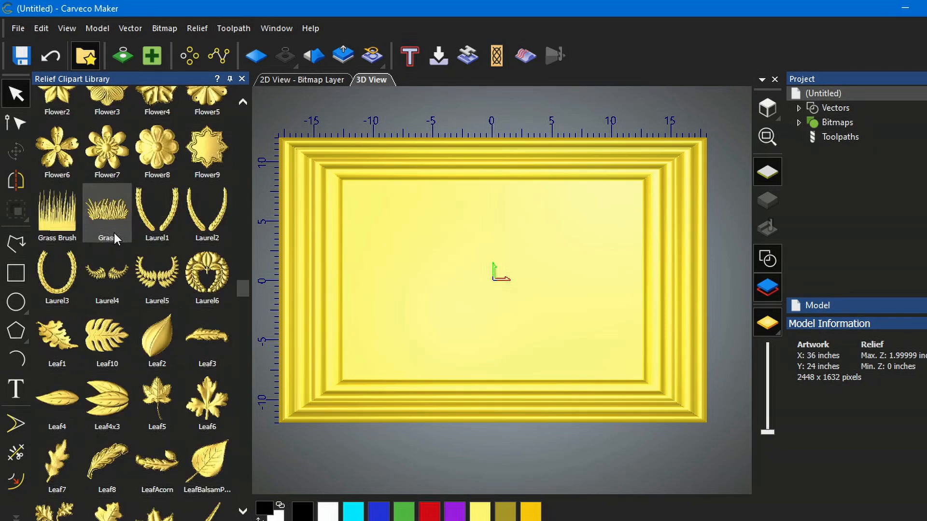
pyautogui.scroll(3, 114, 233)
pyautogui.scroll(-3, 159, 337)
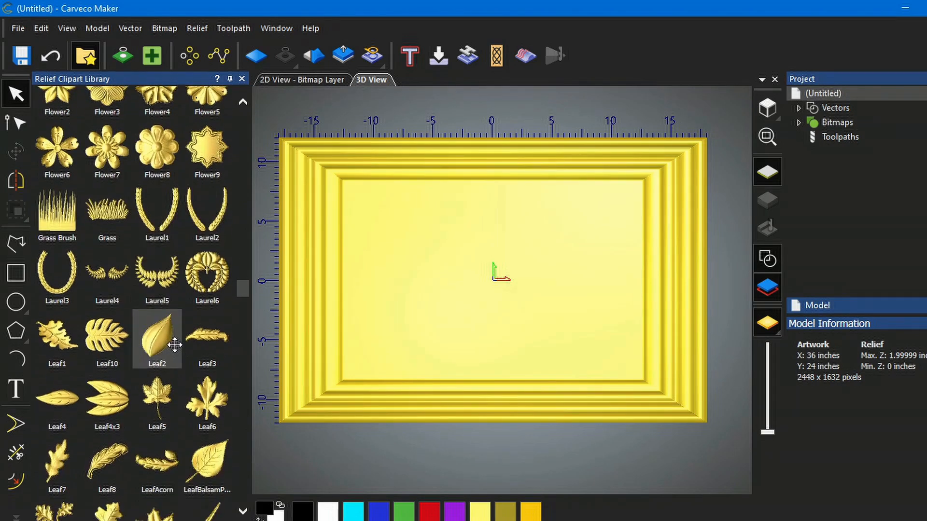
pyautogui.scroll(-5, 175, 344)
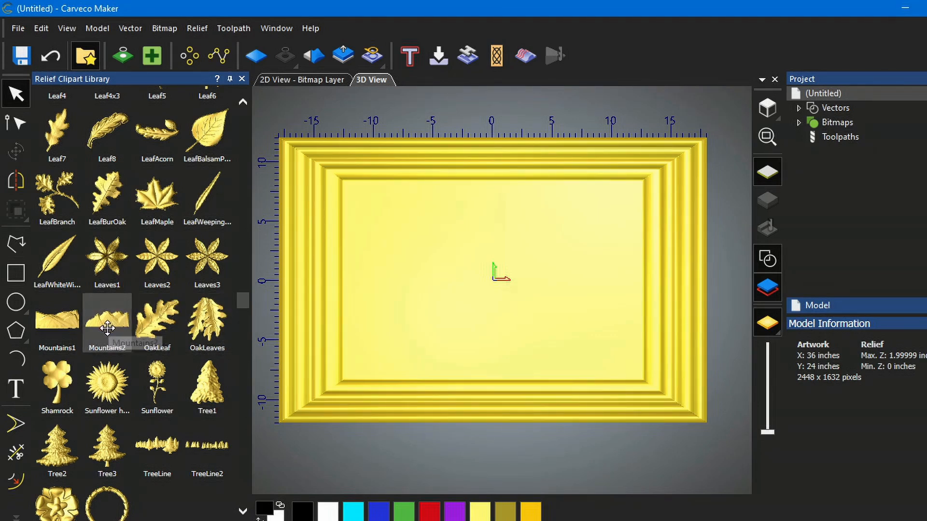
pyautogui.moveTo(106, 327); pyautogui.dragTo(545, 219)
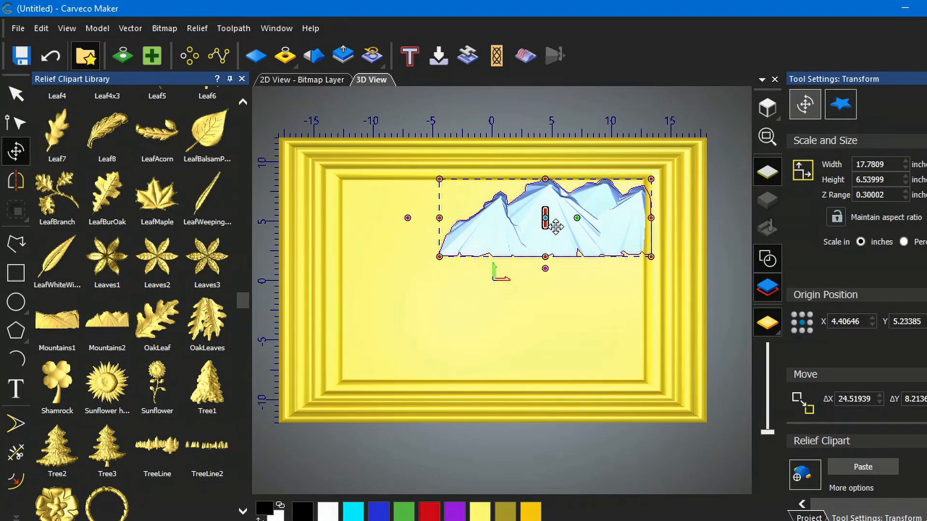
pyautogui.moveTo(555, 221)
pyautogui.mouseDown()
pyautogui.moveTo(566, 224)
pyautogui.moveTo(555, 214)
pyautogui.mouseUp()
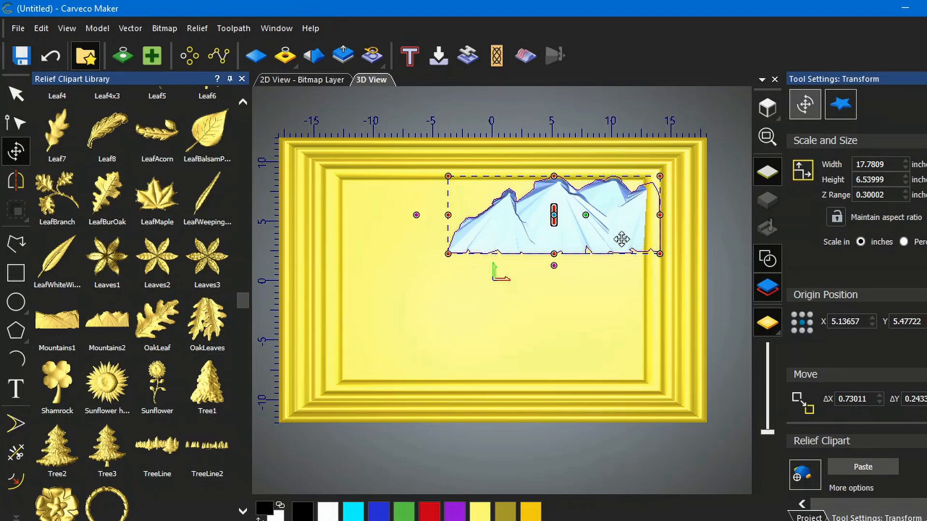
# - Reposition the Mountains2 clipart in the frame and stretch it leftward to about 20.5 inches wide
pyautogui.moveTo(573, 218)
pyautogui.mouseDown()
pyautogui.moveTo(574, 226)
pyautogui.moveTo(558, 227)
pyautogui.moveTo(567, 228)
pyautogui.mouseUp()
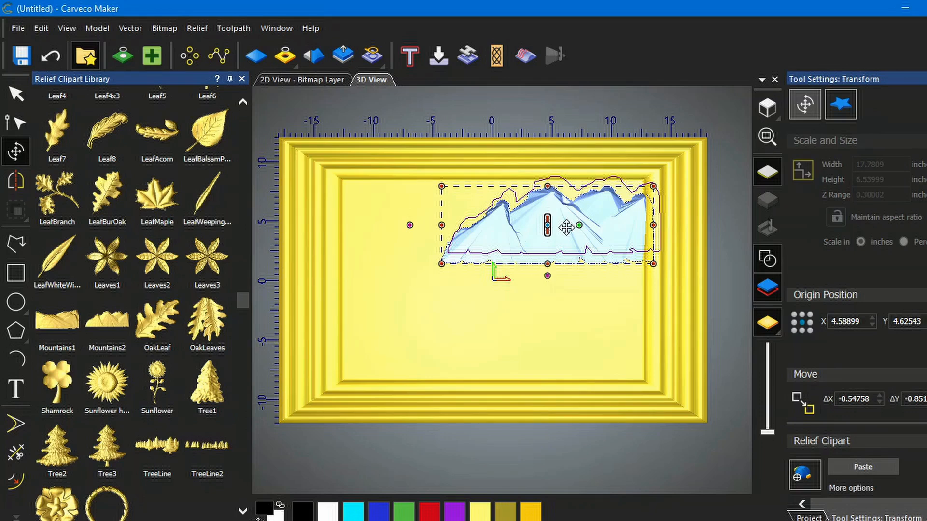
pyautogui.moveTo(566, 227); pyautogui.dragTo(566, 236)
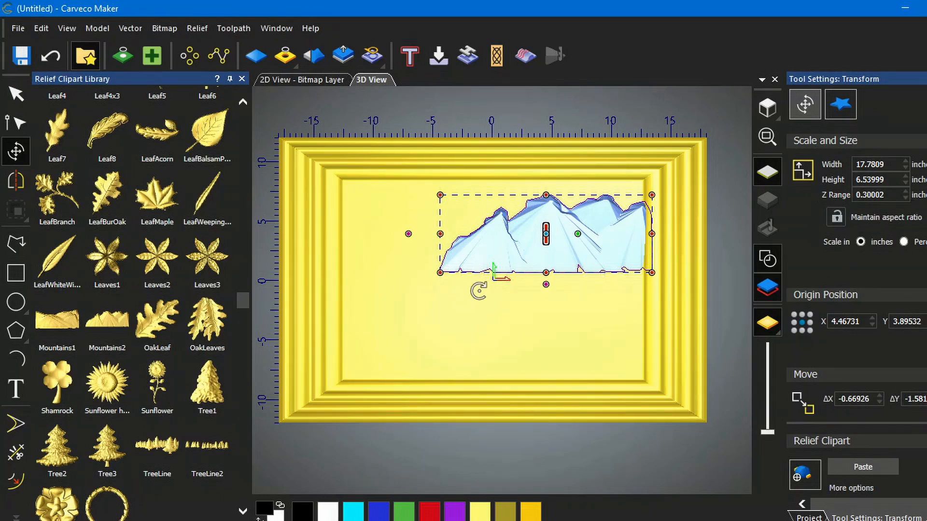
pyautogui.moveTo(439, 233); pyautogui.dragTo(409, 240)
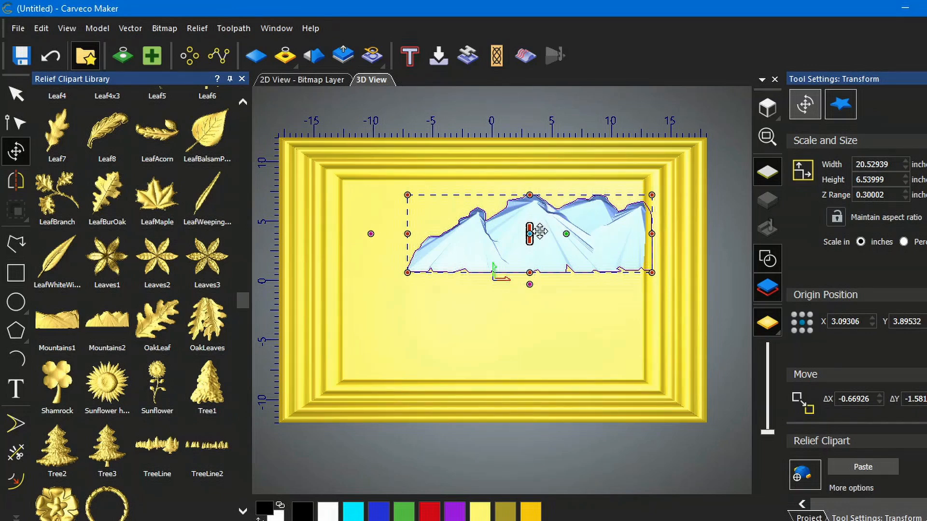
pyautogui.moveTo(541, 233); pyautogui.dragTo(548, 244)
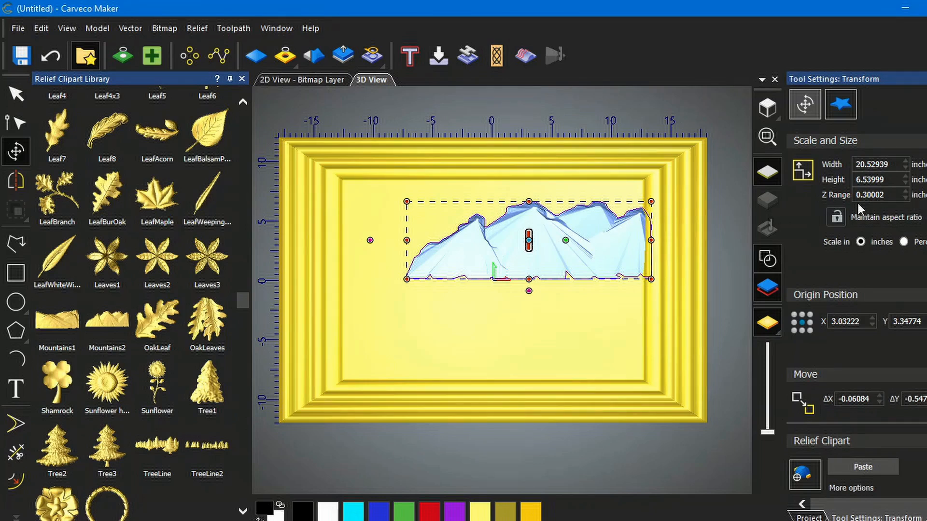
# - Set the mountains' Z range to 0.5 inches, nudge them slightly, and paste them into the relief
pyautogui.click(885, 193)
pyautogui.moveTo(892, 195); pyautogui.dragTo(863, 194)
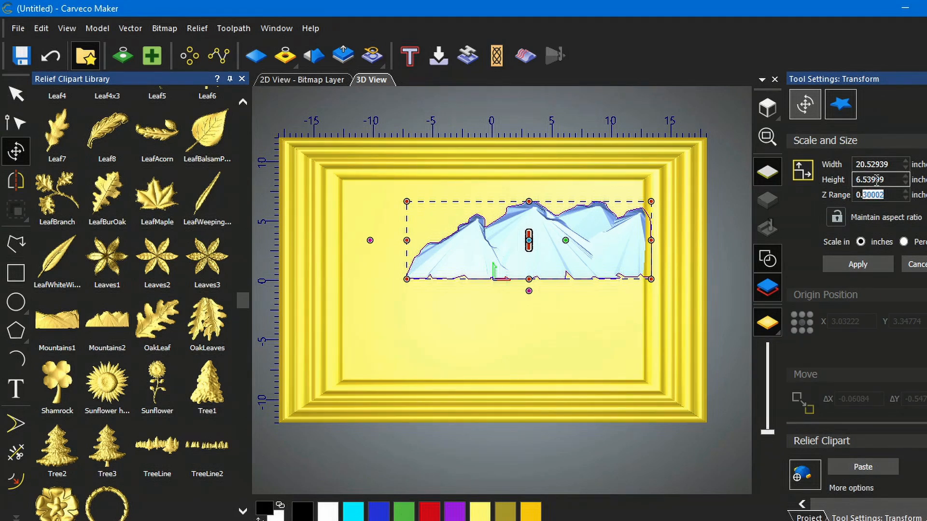
pyautogui.write('5')
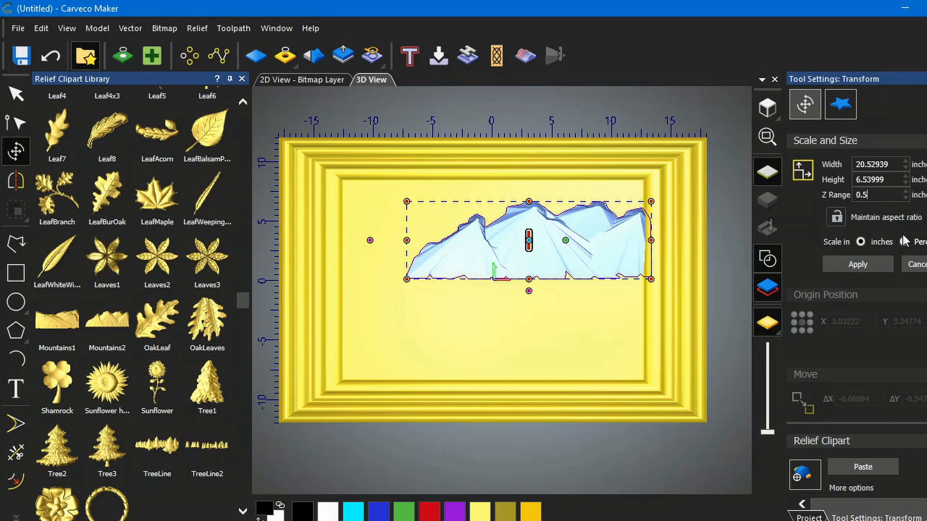
pyautogui.click(858, 265)
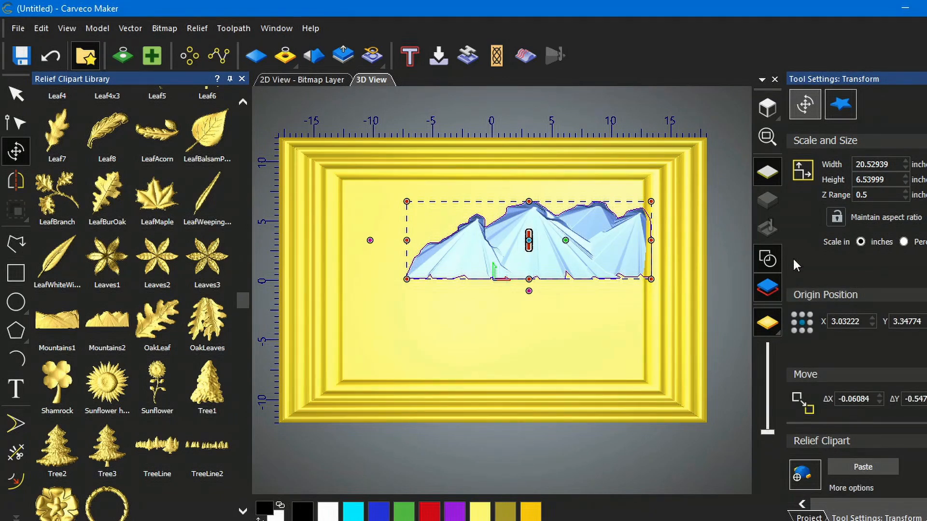
pyautogui.moveTo(548, 247); pyautogui.dragTo(554, 249)
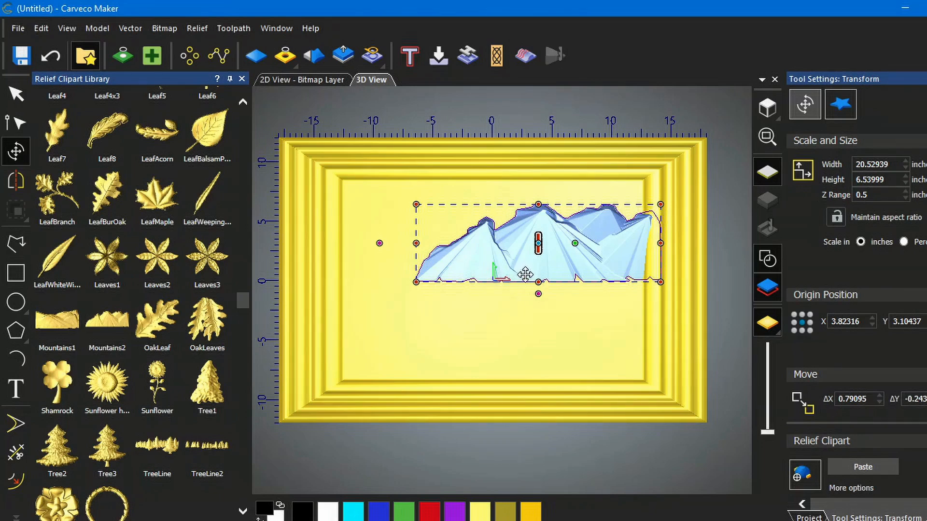
pyautogui.click(864, 468)
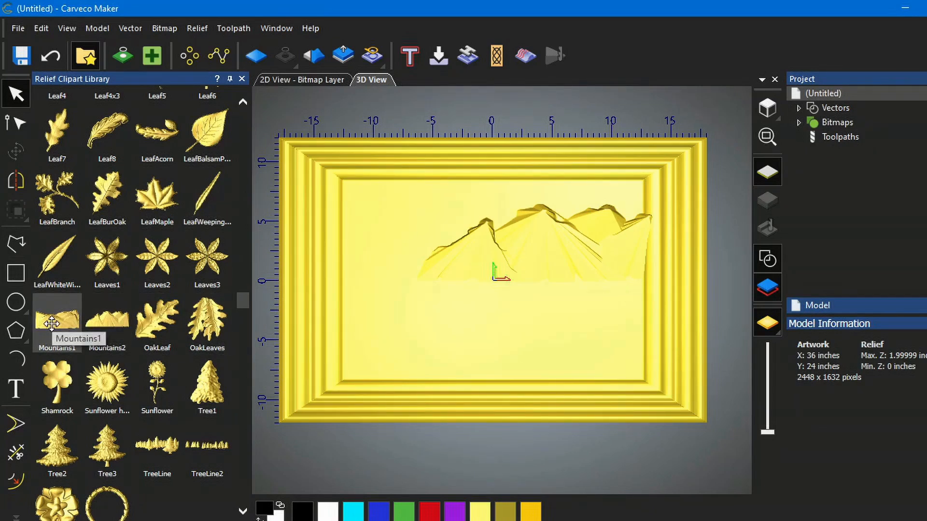
# - Place the Mountains1 clipart in the upper left of the frame and set its Z range to 0.5 inches
pyautogui.moveTo(52, 323); pyautogui.dragTo(381, 232)
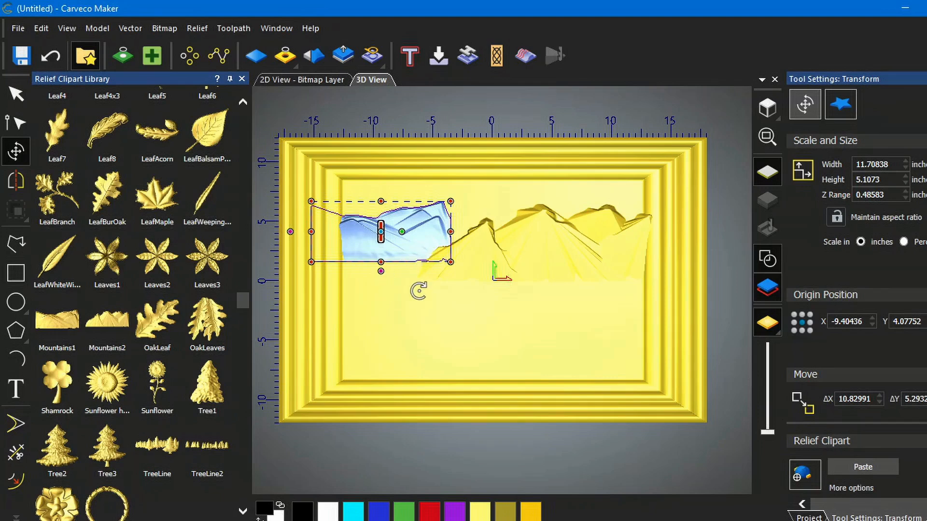
pyautogui.moveTo(394, 248); pyautogui.dragTo(389, 253)
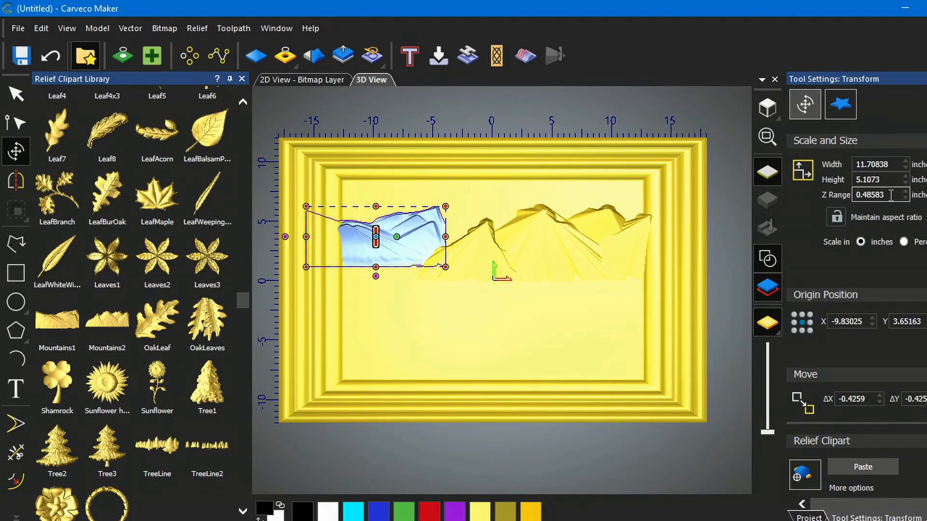
pyautogui.moveTo(893, 194); pyautogui.dragTo(865, 196)
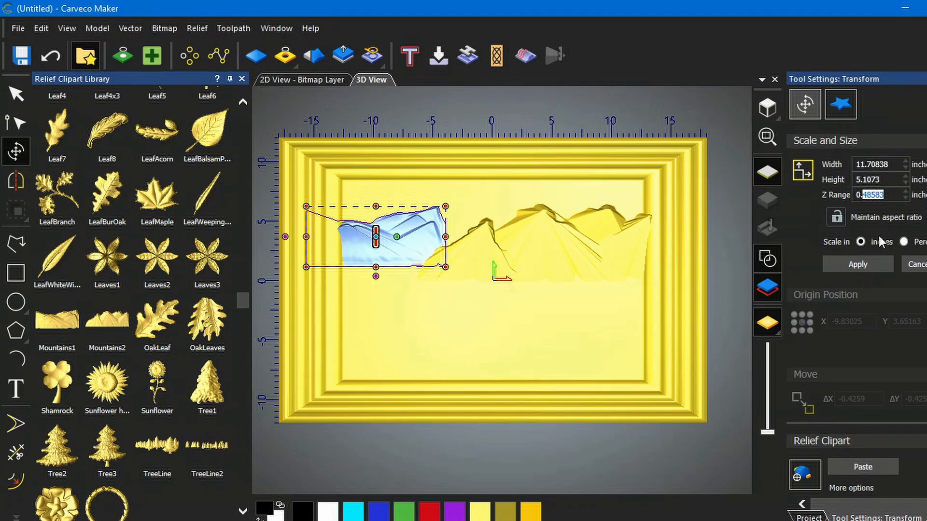
pyautogui.write('5')
pyautogui.click(857, 264)
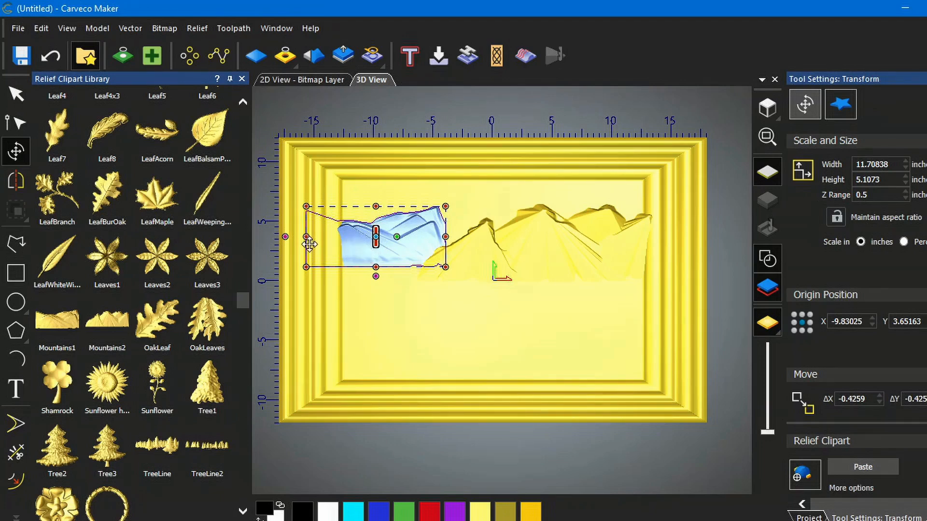
# - Stretch Mountains1 leftward to about 12.6 inches wide and paste it into the relief
pyautogui.moveTo(305, 237); pyautogui.dragTo(293, 237)
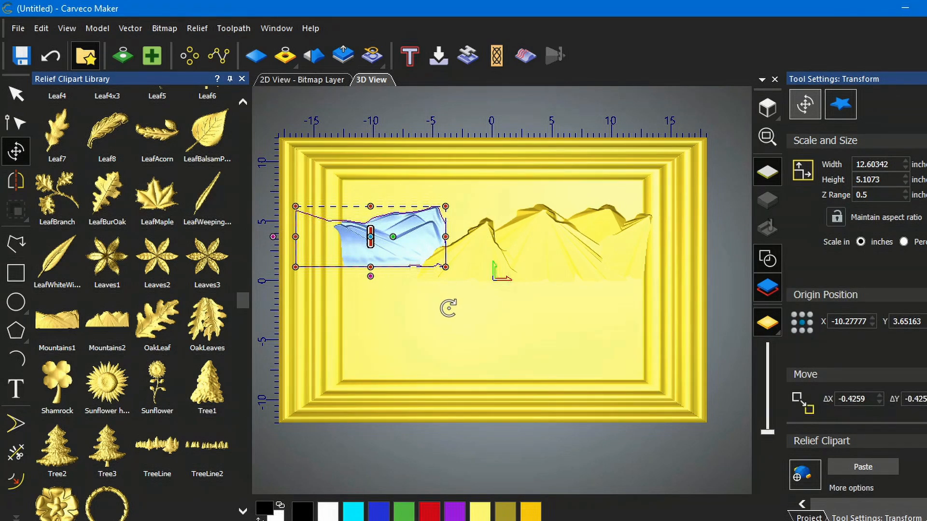
pyautogui.click(864, 467)
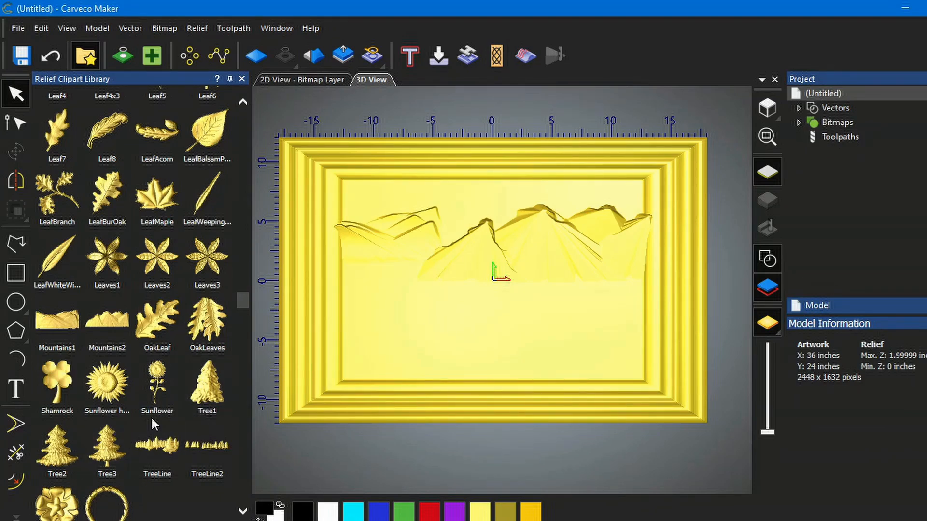
# - Find the Cloud clipart in the Objects category and place it in the upper left of the frame
pyautogui.scroll(-2, 174, 378)
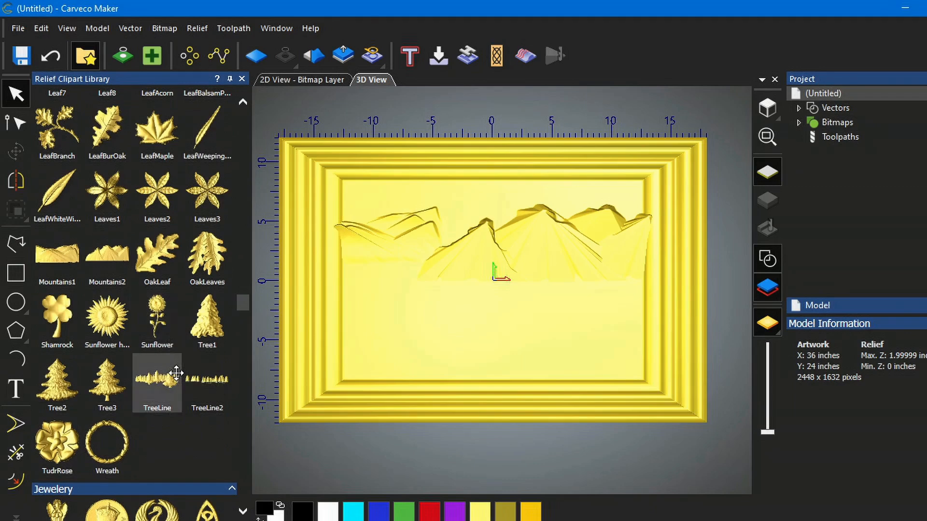
pyautogui.scroll(-7, 176, 373)
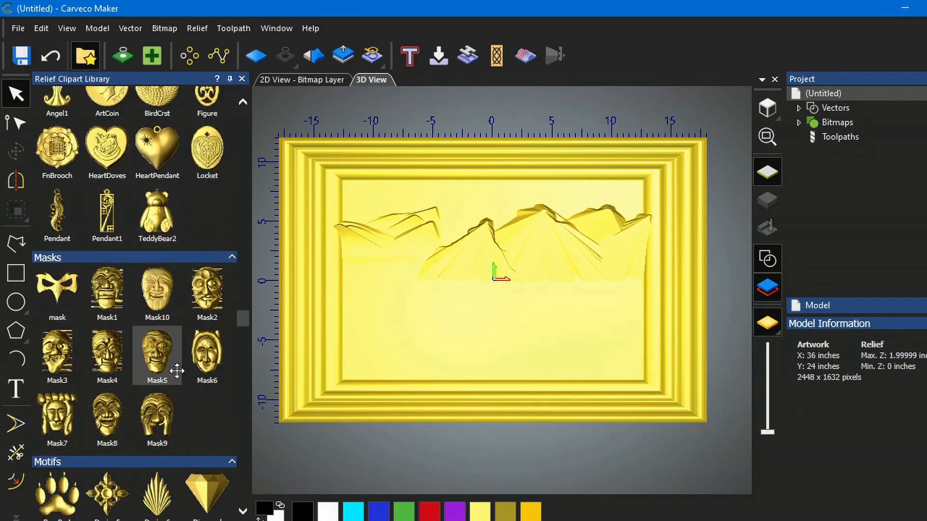
pyautogui.scroll(-8, 186, 370)
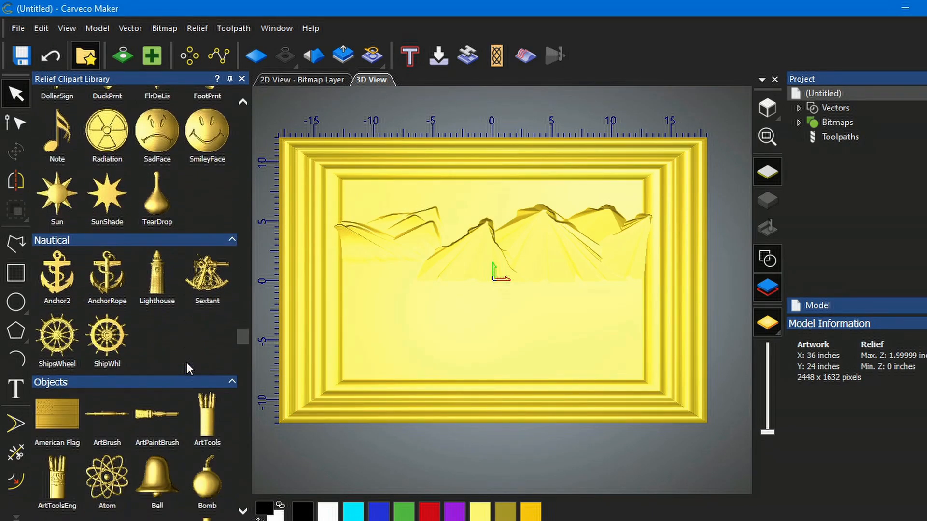
pyautogui.scroll(-6, 185, 370)
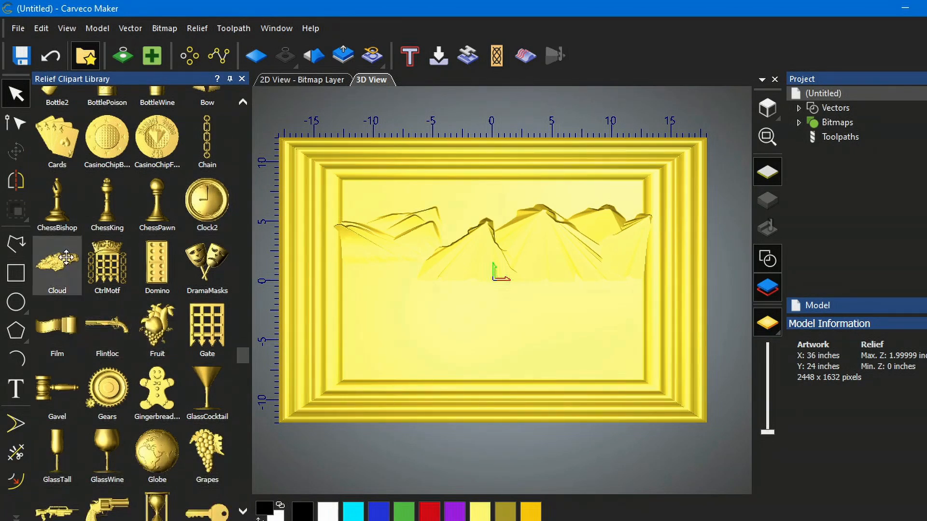
pyautogui.moveTo(53, 265); pyautogui.dragTo(288, 247)
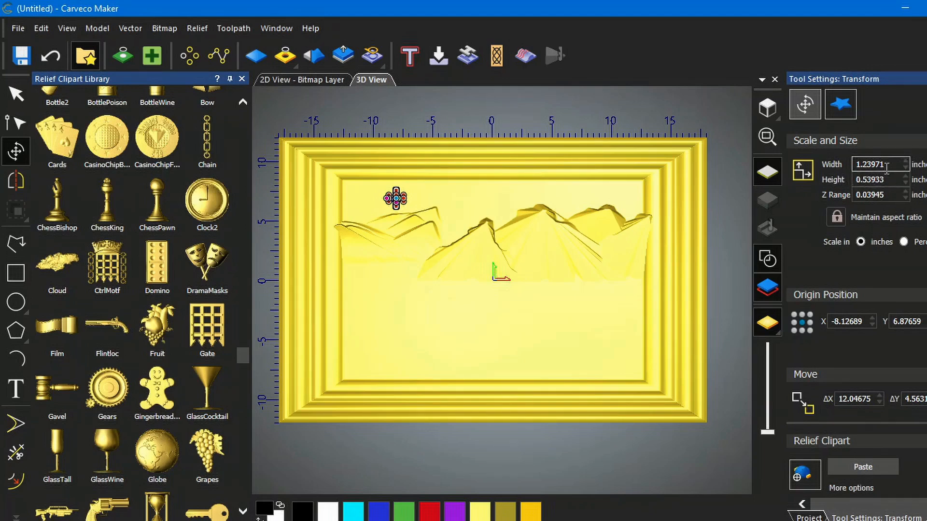
# - Scale the cloud to 15.0 inches wide with aspect ratio maintained
pyautogui.moveTo(888, 165); pyautogui.dragTo(837, 165)
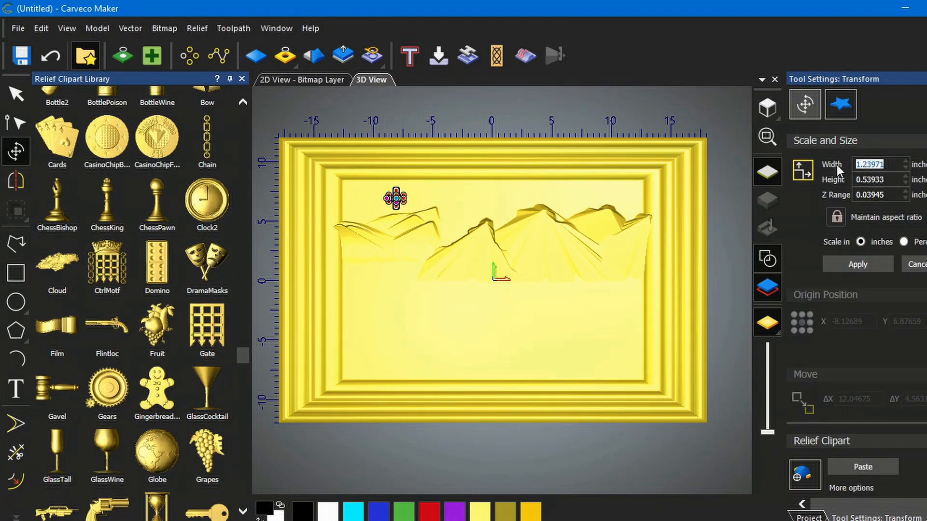
pyautogui.write('12.0')
pyautogui.click(863, 265)
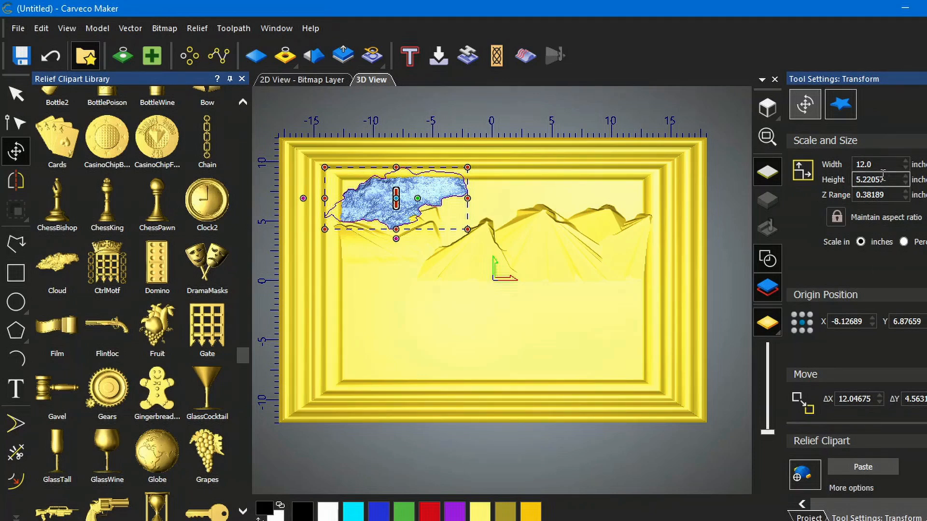
pyautogui.click(865, 164)
pyautogui.moveTo(865, 163); pyautogui.dragTo(858, 163)
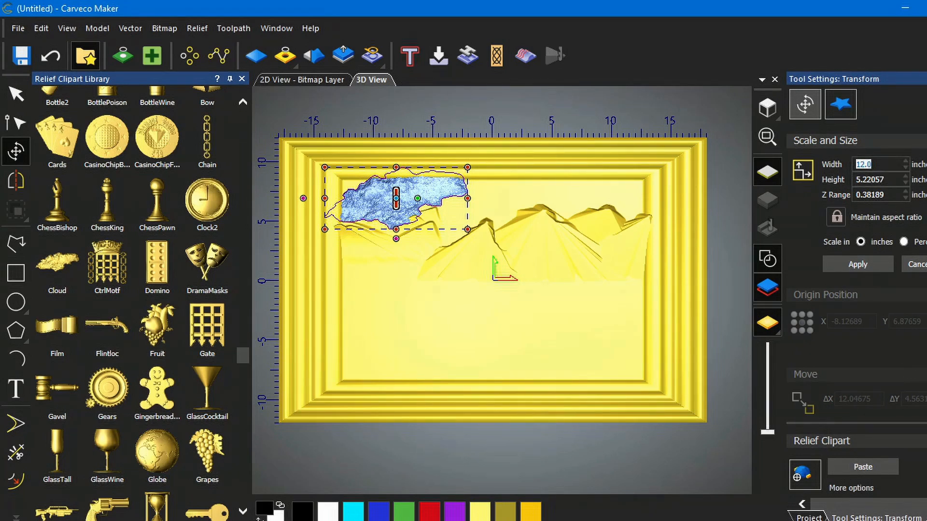
pyautogui.write('15.0')
pyautogui.click(859, 262)
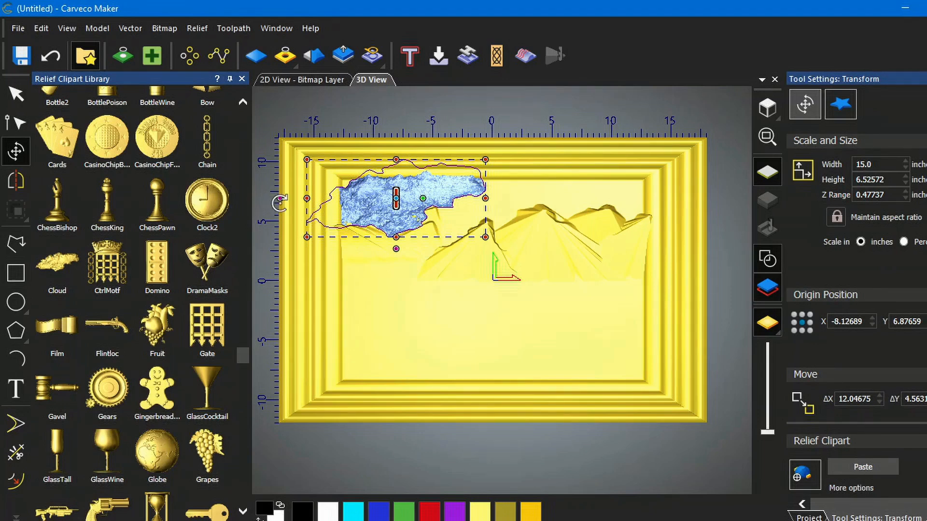
# - Rotate the cloud slightly counterclockwise and set its Z range to 0.6 inches
pyautogui.moveTo(278, 202); pyautogui.dragTo(295, 170)
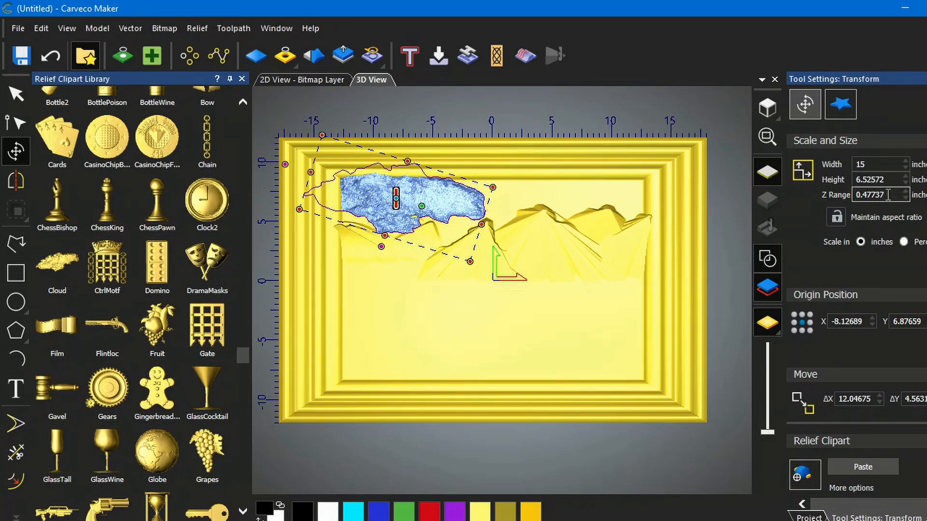
pyautogui.moveTo(888, 195); pyautogui.dragTo(862, 195)
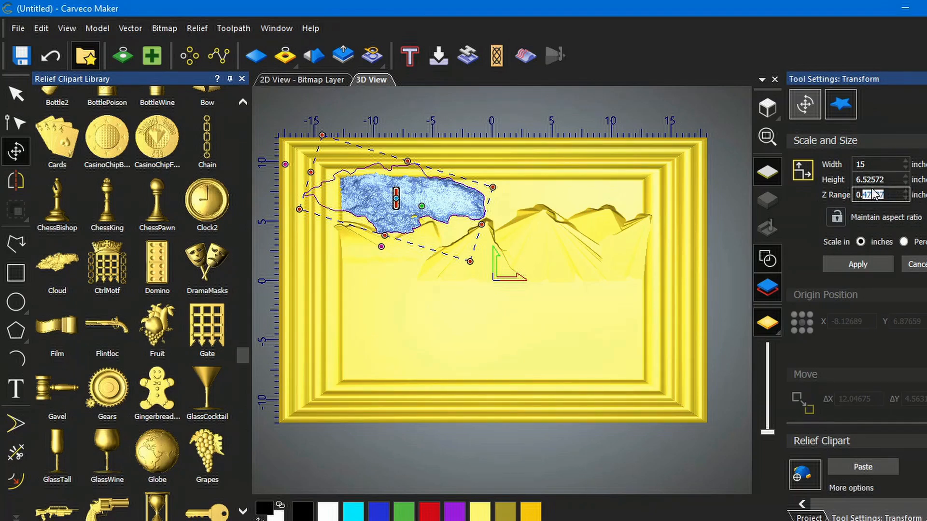
pyautogui.click(860, 266)
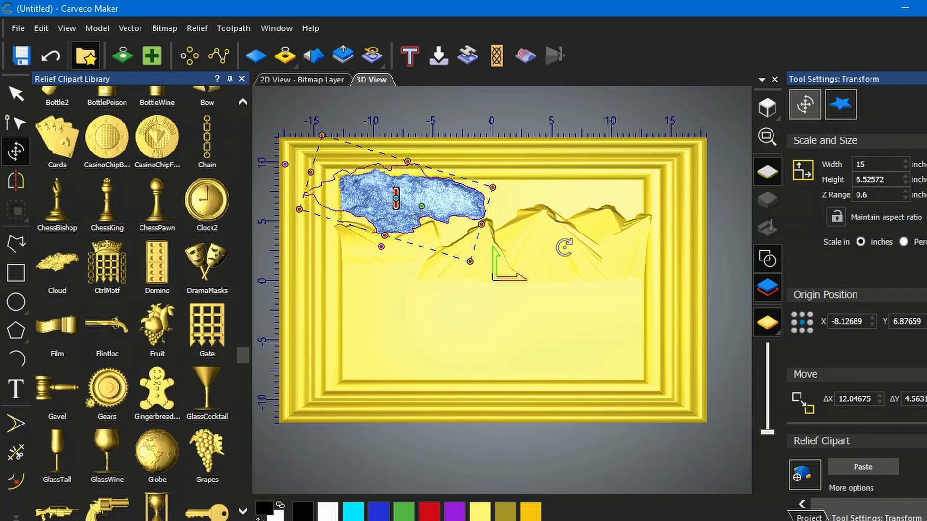
# - Nudge the cloud into place and paste it into the relief
pyautogui.moveTo(373, 193); pyautogui.dragTo(371, 199)
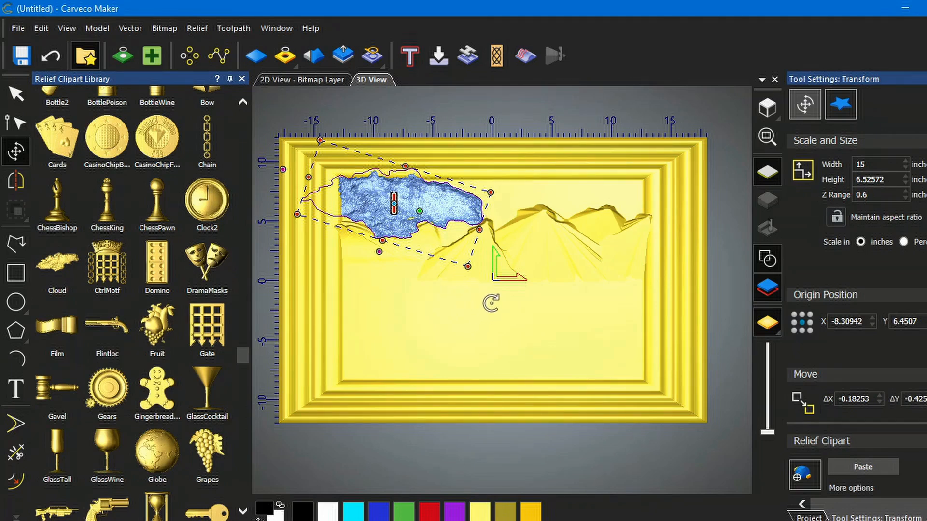
pyautogui.click(863, 467)
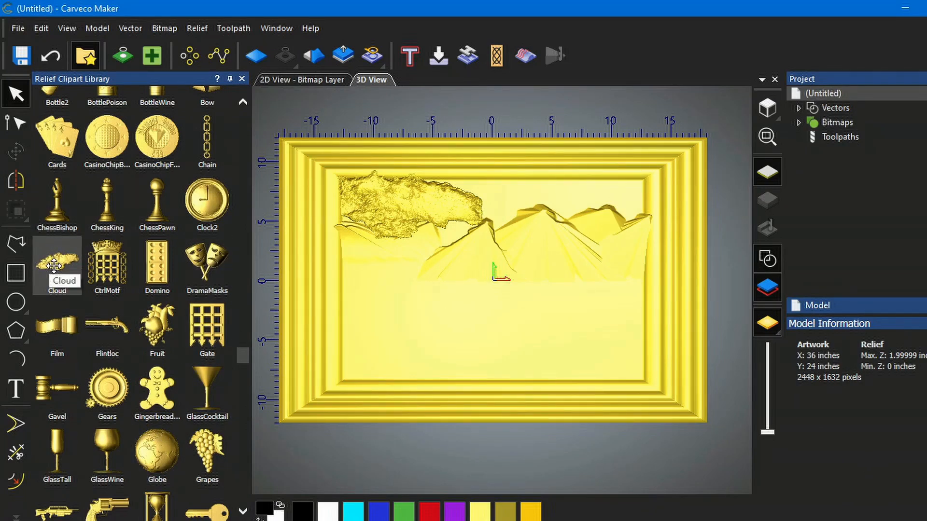
# - Add a second Cloud clipart at the upper right, scale it to 20.0 inches wide, and paste it
pyautogui.moveTo(54, 265); pyautogui.dragTo(565, 198)
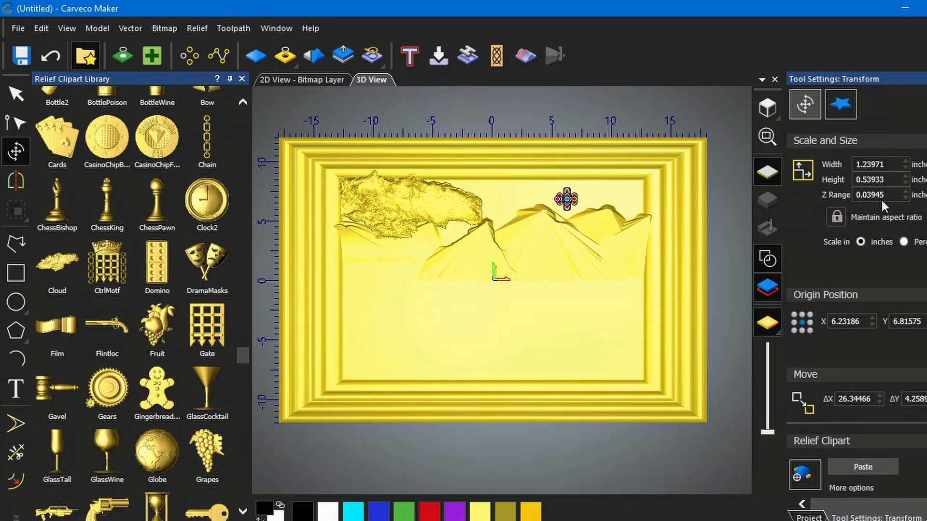
pyautogui.moveTo(899, 164); pyautogui.dragTo(853, 166)
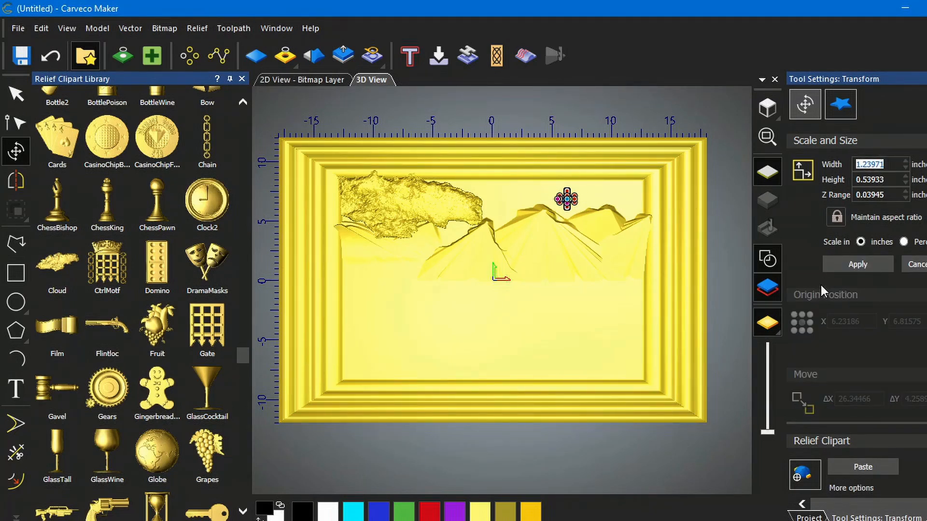
pyautogui.write('20.0')
pyautogui.click(857, 264)
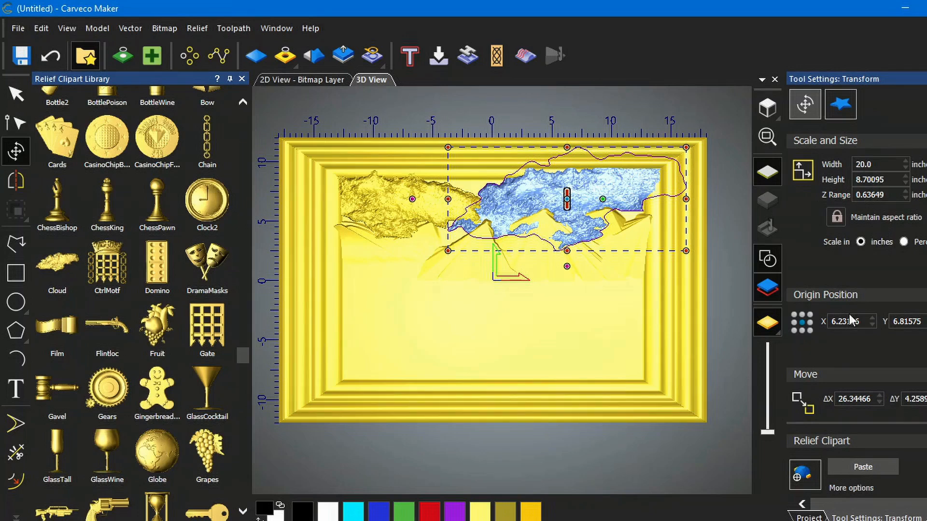
pyautogui.click(863, 467)
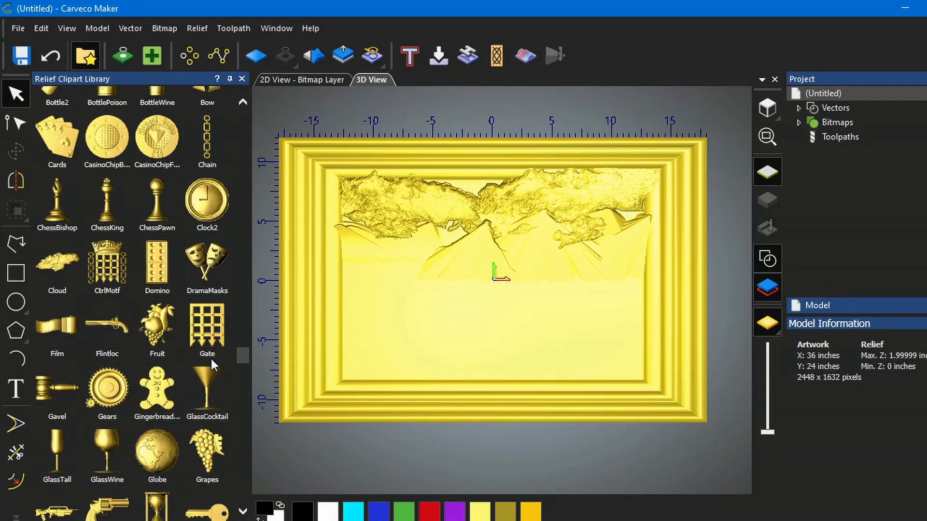
# - Add a TreeLine2 clipart on the left side below the mountains and paste it into the relief
pyautogui.scroll(4, 210, 359)
pyautogui.scroll(10, 210, 359)
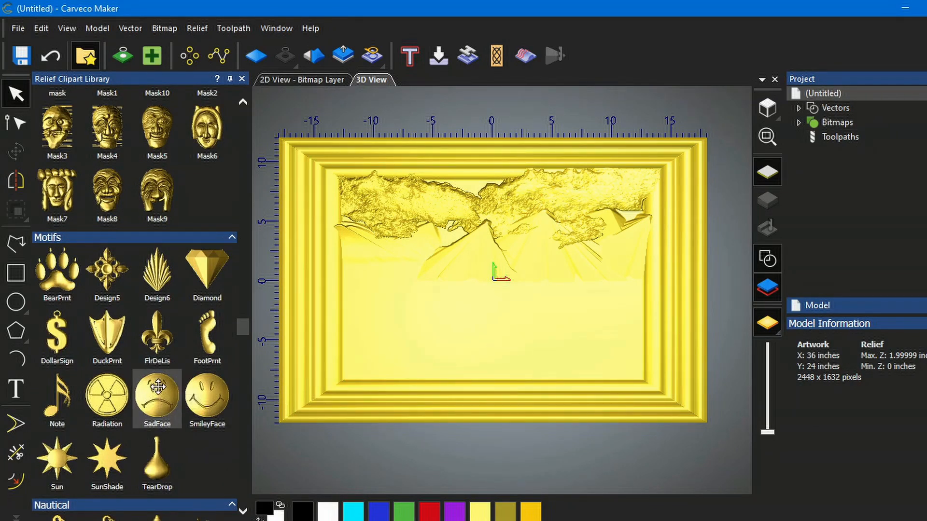
pyautogui.scroll(5, 182, 366)
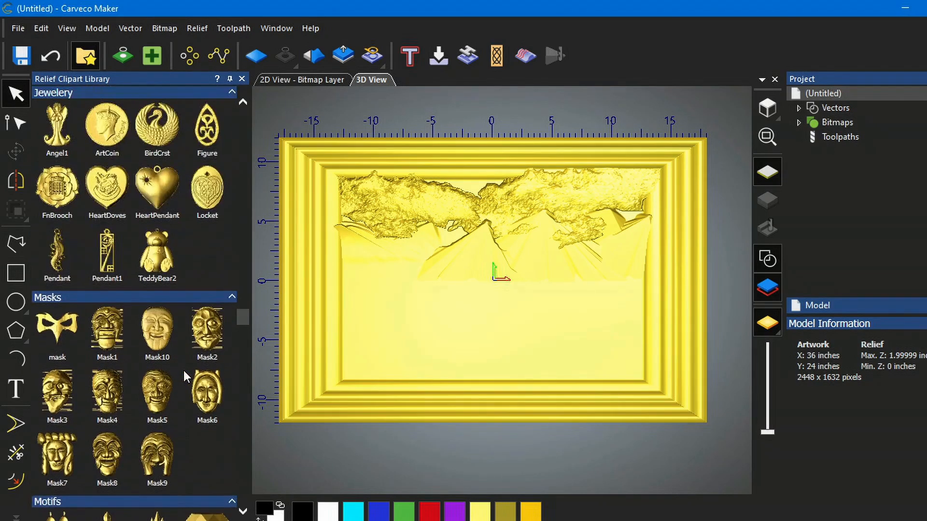
pyautogui.scroll(3, 182, 371)
pyautogui.scroll(4, 182, 372)
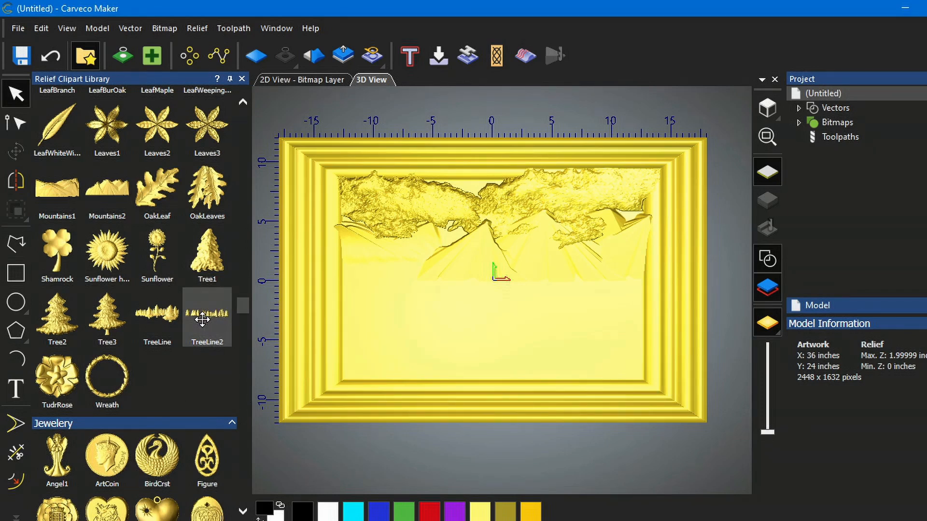
pyautogui.moveTo(202, 319); pyautogui.dragTo(375, 277)
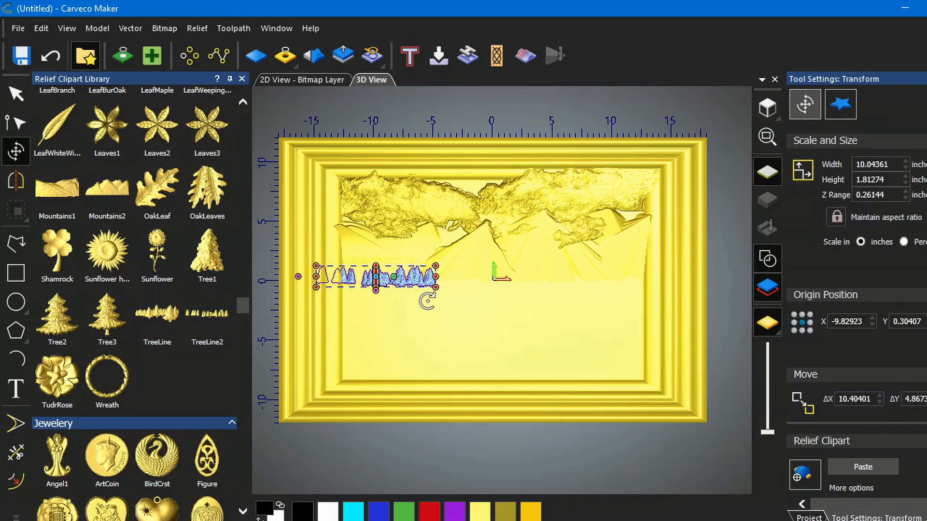
pyautogui.click(867, 466)
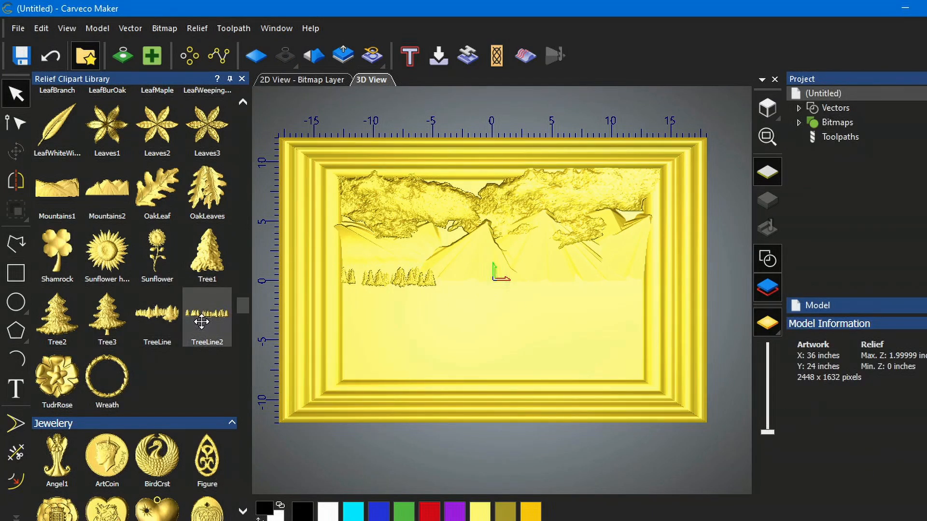
# - Place a second TreeLine2 clipart over the first, set its Z range to 0.32 inches, and paste it
pyautogui.moveTo(201, 318); pyautogui.dragTo(396, 283)
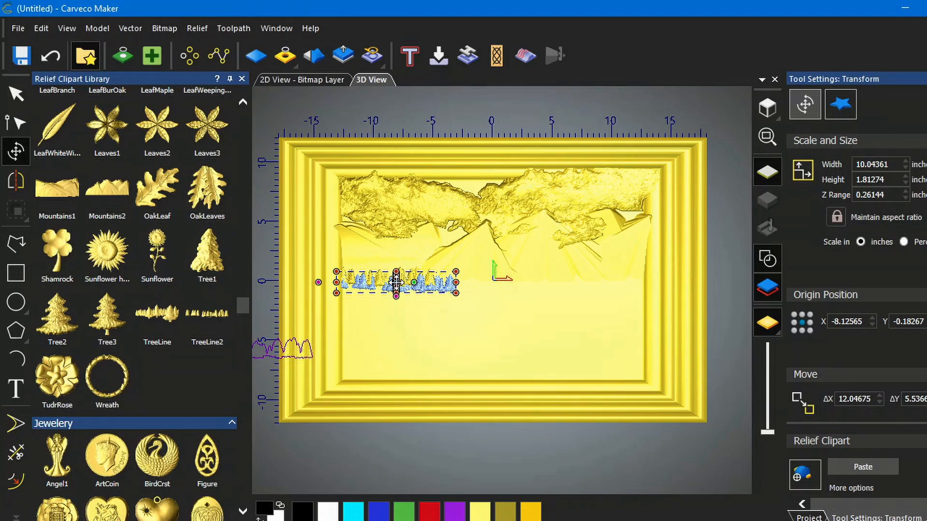
pyautogui.moveTo(396, 283); pyautogui.dragTo(396, 283)
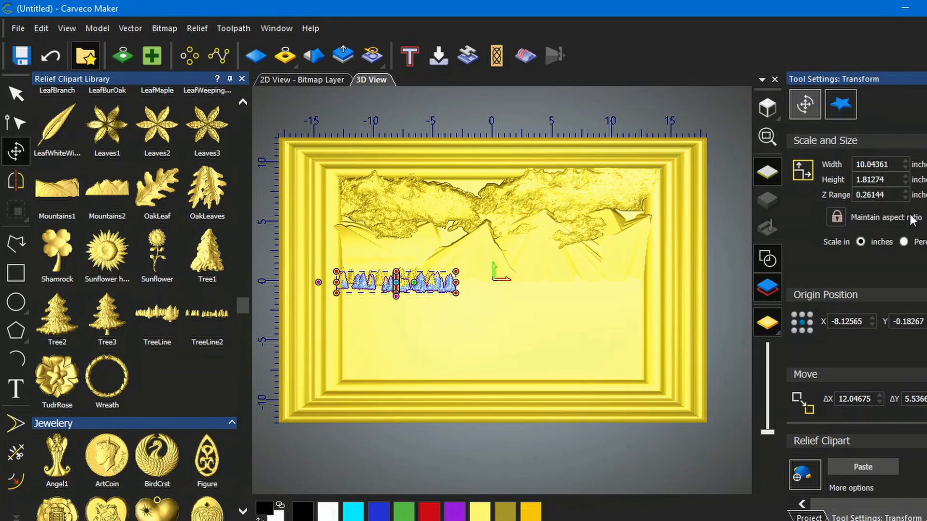
pyautogui.click(887, 195)
pyautogui.moveTo(888, 195); pyautogui.dragTo(862, 194)
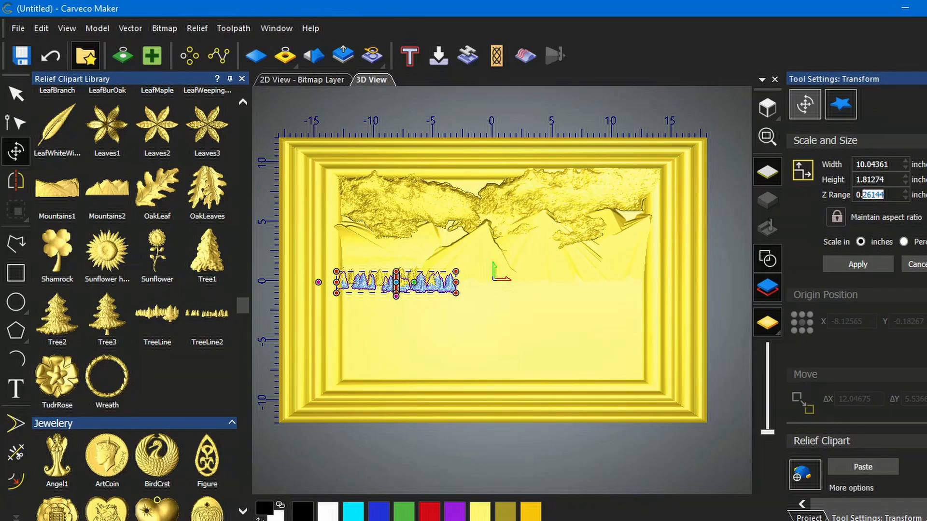
pyautogui.write('3')
pyautogui.press('Tab')
pyautogui.write('2')
pyautogui.click(862, 266)
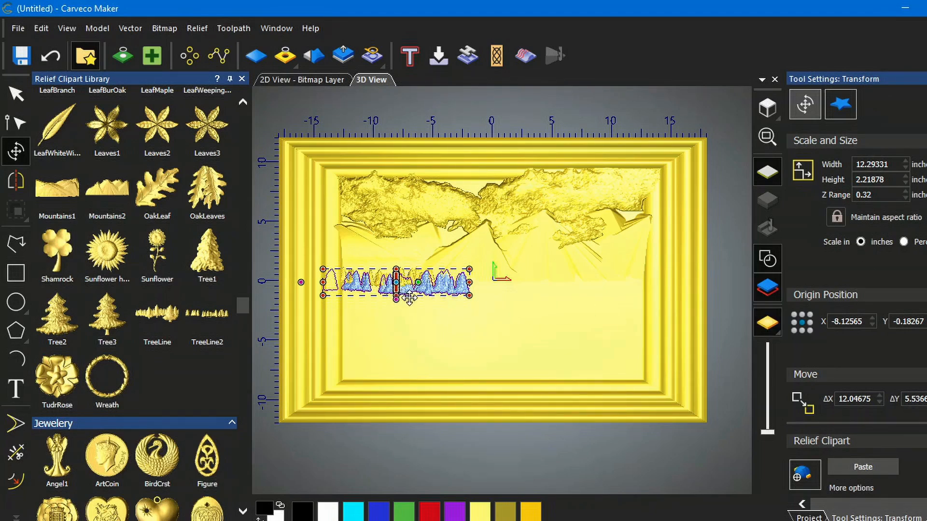
pyautogui.click(864, 467)
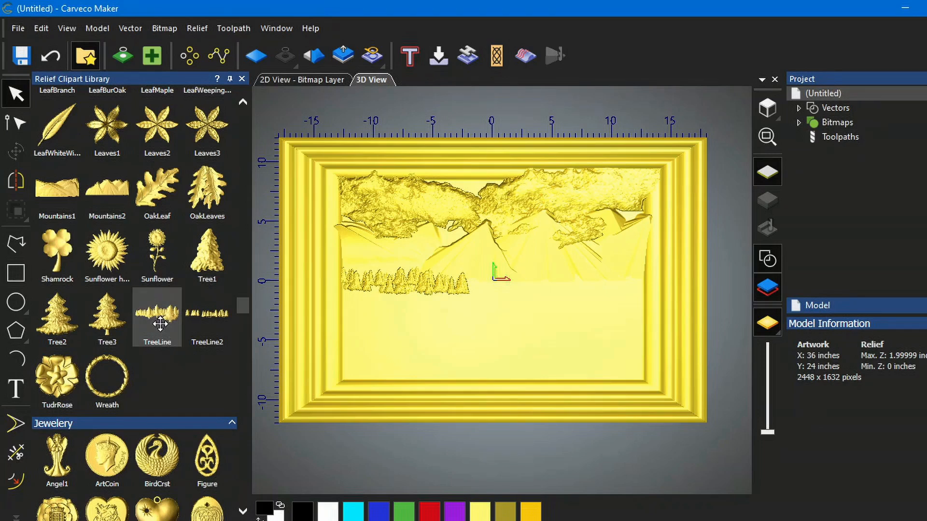
# - Place a TreeLine clipart on the right side, set its Z range to 0.8 inches, and paste it
pyautogui.moveTo(155, 319); pyautogui.dragTo(575, 278)
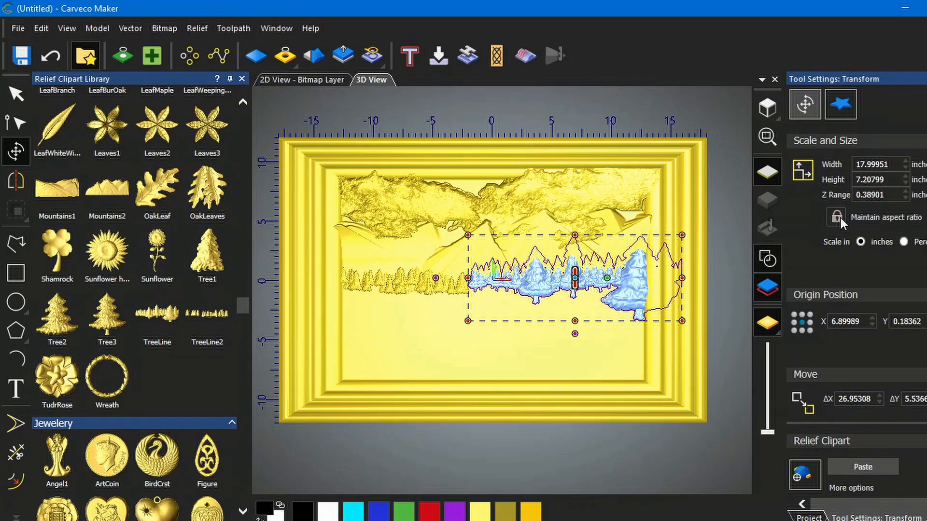
pyautogui.moveTo(885, 195); pyautogui.dragTo(865, 194)
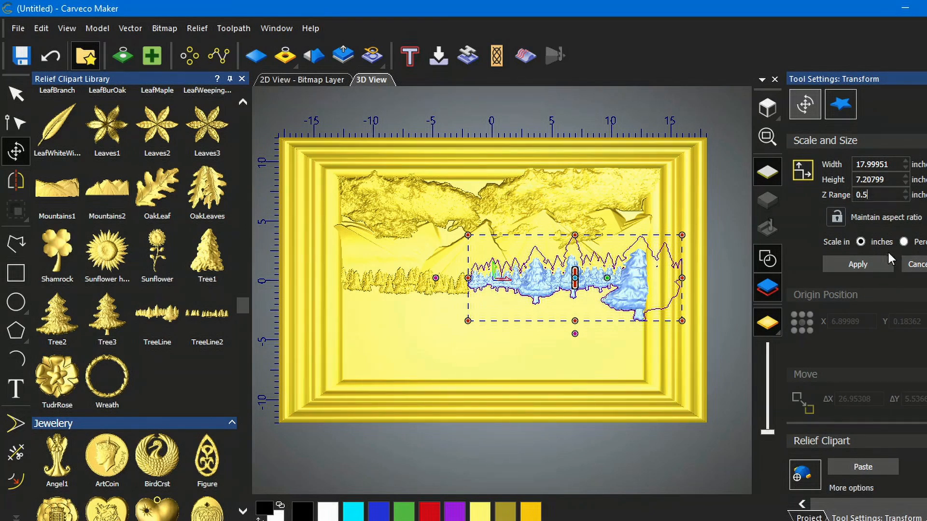
pyautogui.click(873, 261)
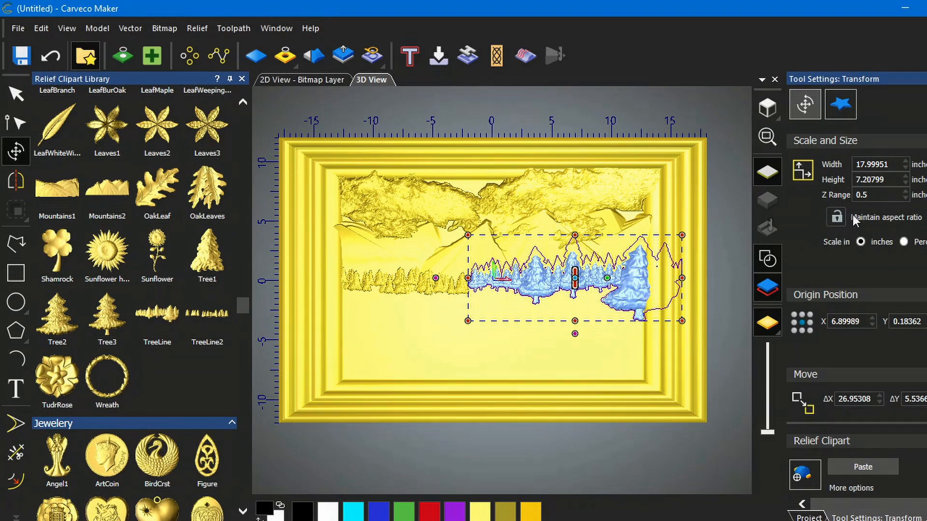
pyautogui.click(863, 194)
pyautogui.press('BackSpace')
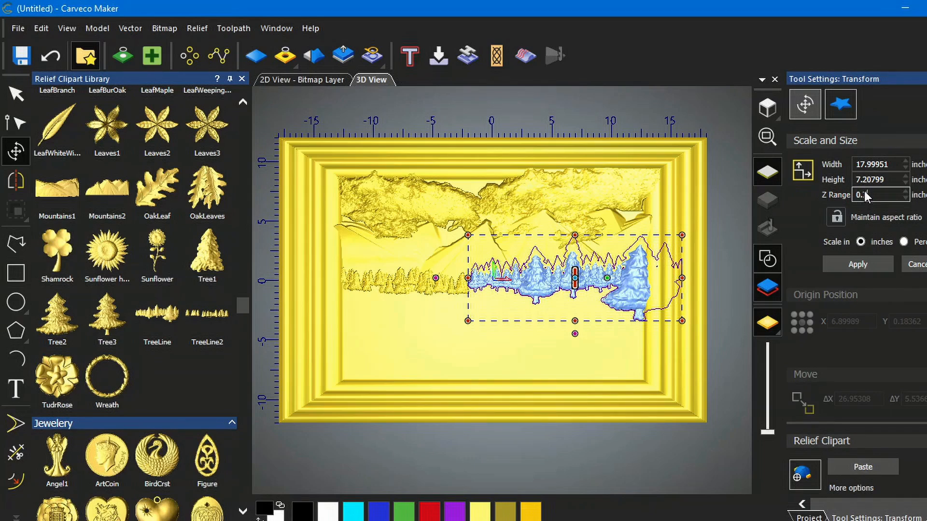
pyautogui.write('7')
pyautogui.click(861, 264)
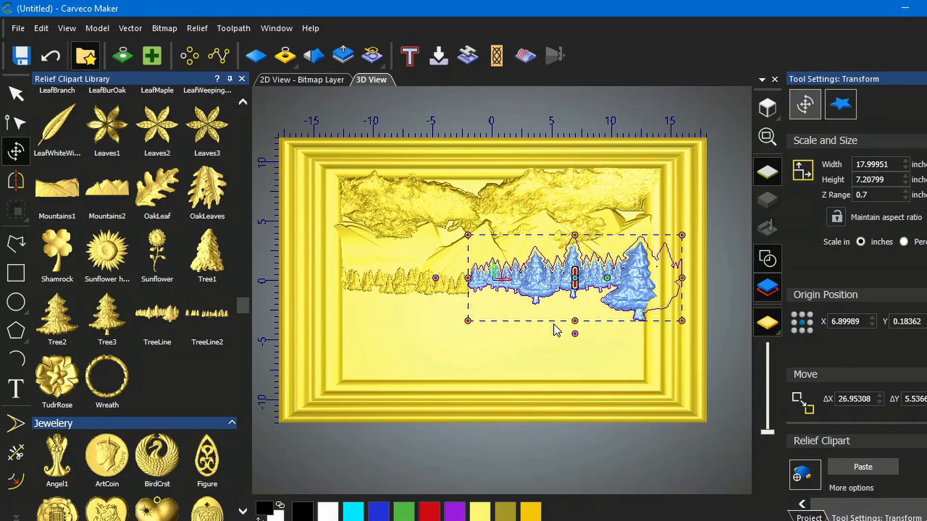
pyautogui.click(867, 195)
pyautogui.moveTo(868, 195); pyautogui.dragTo(864, 195)
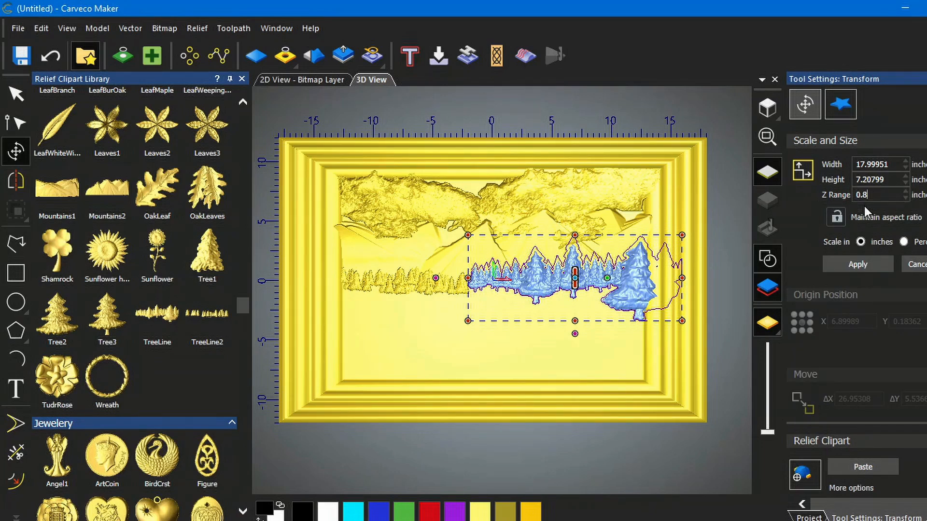
pyautogui.click(865, 263)
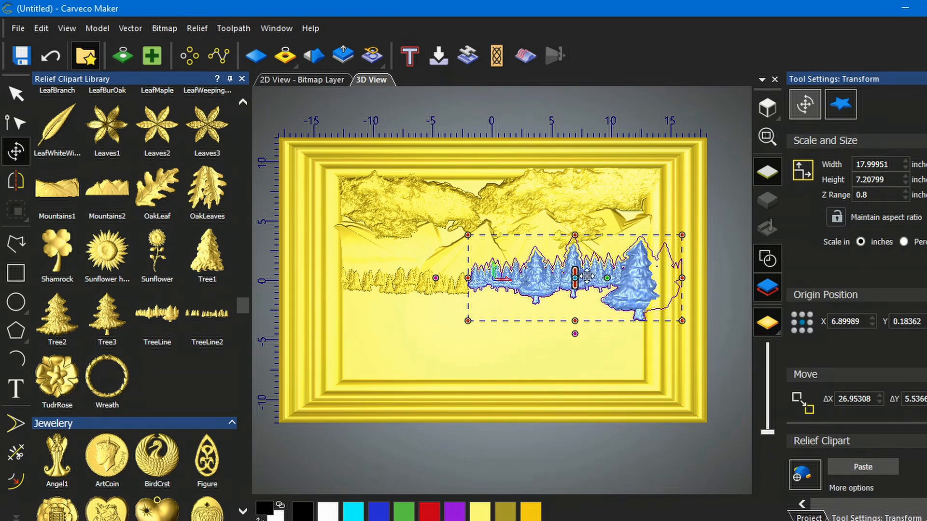
pyautogui.click(864, 467)
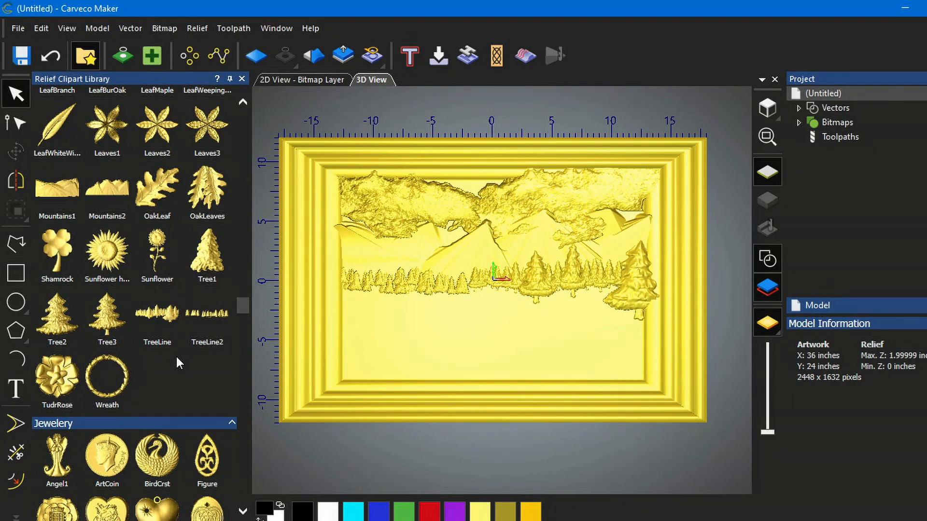
# - Add a Cottage clipart at the lower left, set its Z range to 0.4 inches, and paste it
pyautogui.scroll(5, 177, 358)
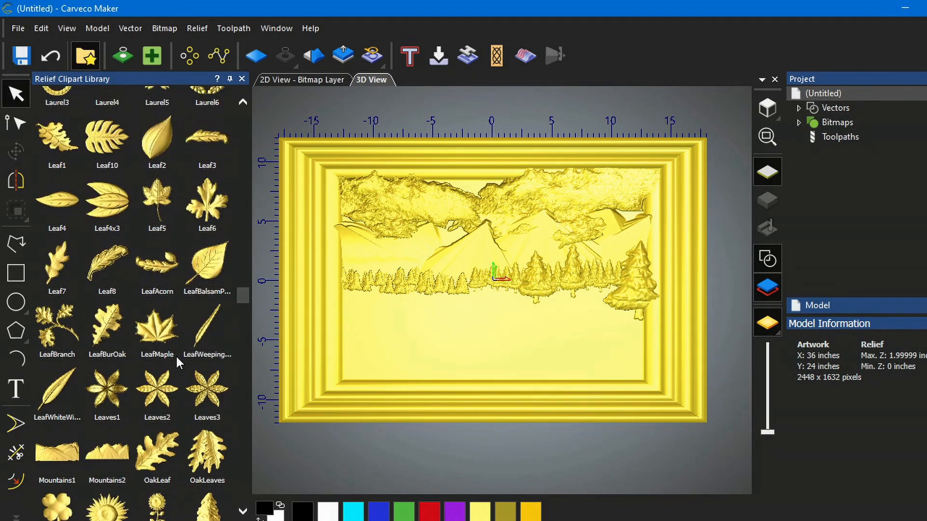
pyautogui.scroll(15, 176, 357)
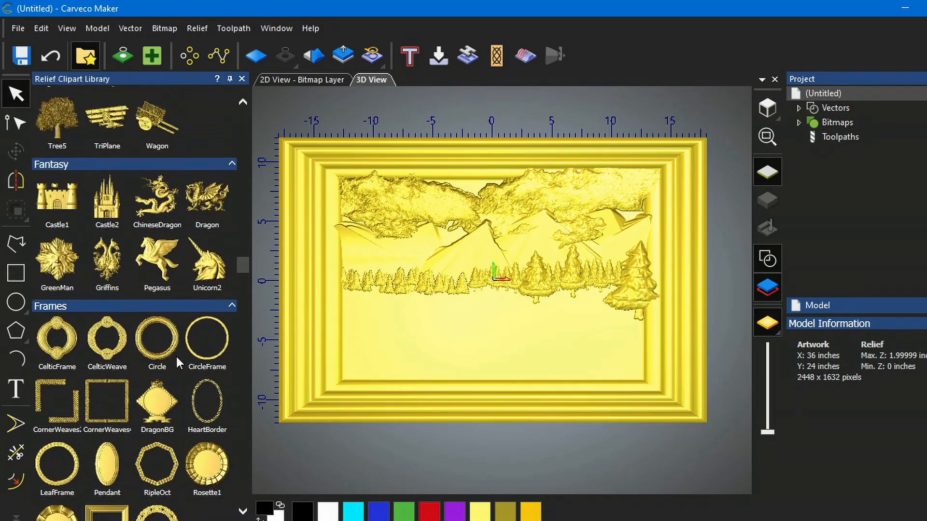
pyautogui.scroll(7, 176, 357)
pyautogui.scroll(-3, 177, 357)
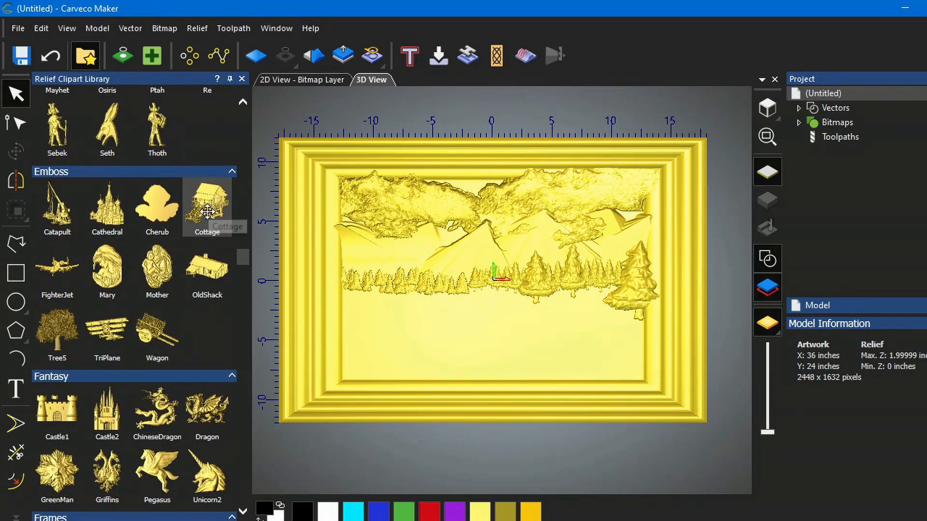
pyautogui.moveTo(207, 212); pyautogui.dragTo(395, 338)
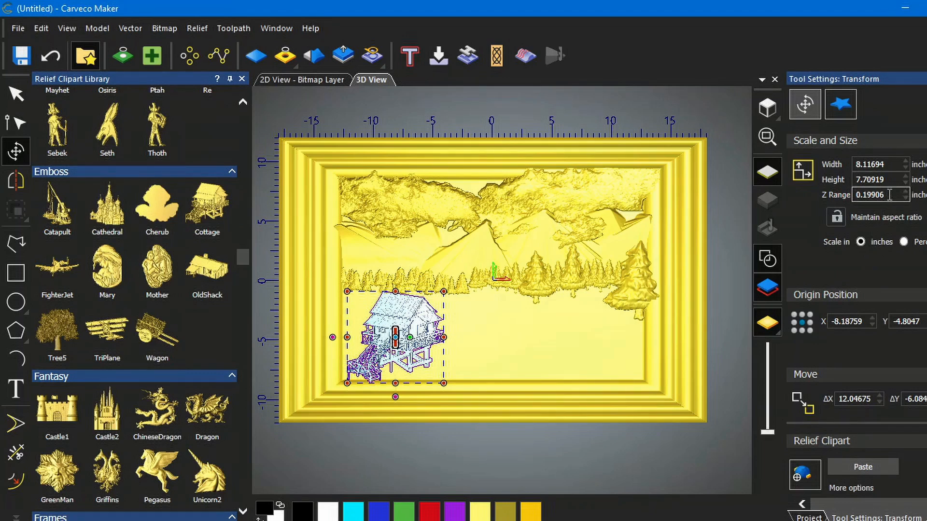
pyautogui.moveTo(889, 195); pyautogui.dragTo(864, 195)
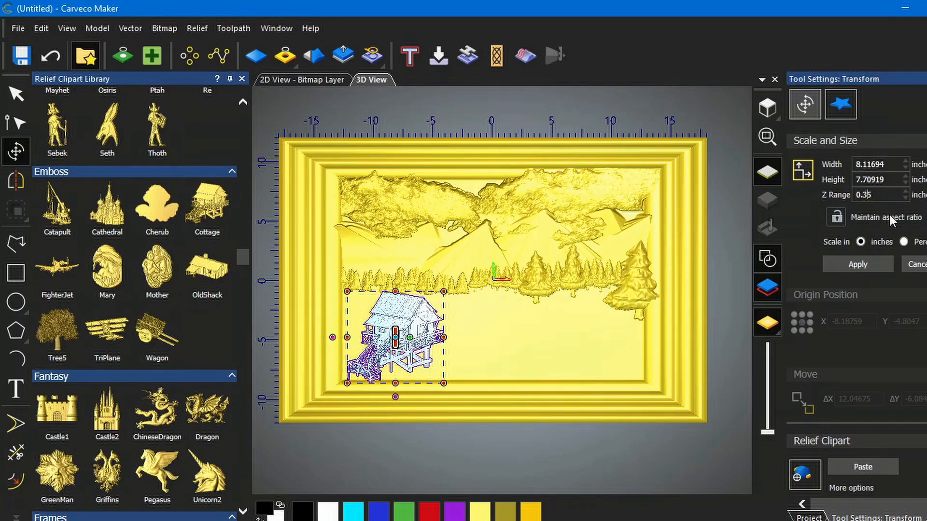
pyautogui.click(866, 269)
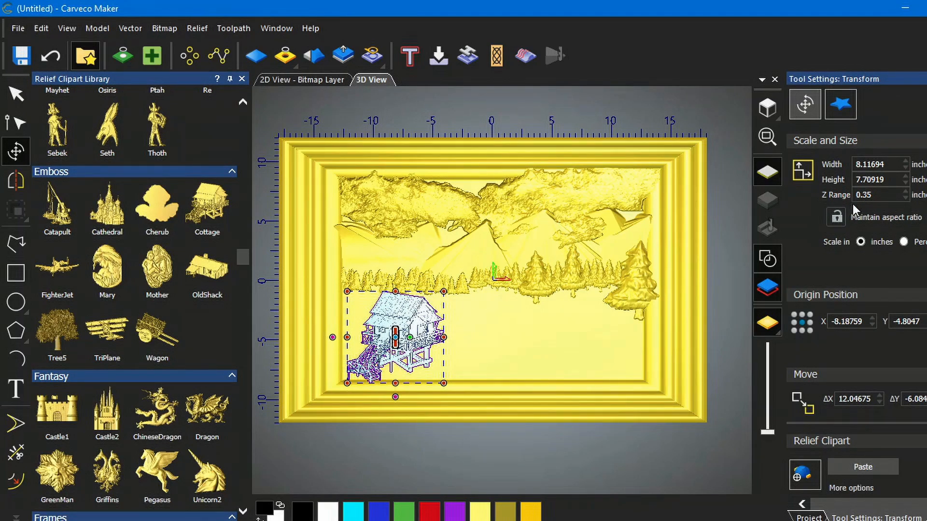
pyautogui.moveTo(872, 195); pyautogui.dragTo(863, 195)
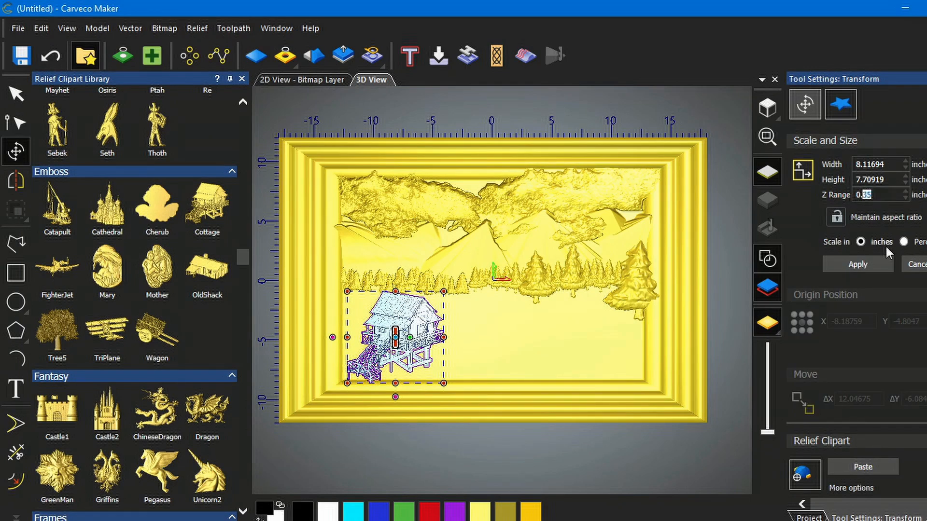
pyautogui.write('4')
pyautogui.click(858, 265)
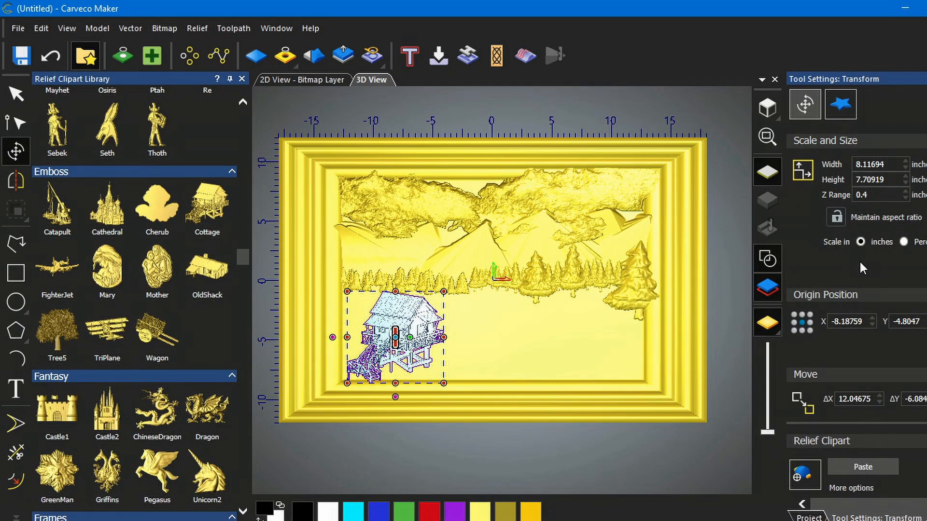
pyautogui.click(864, 468)
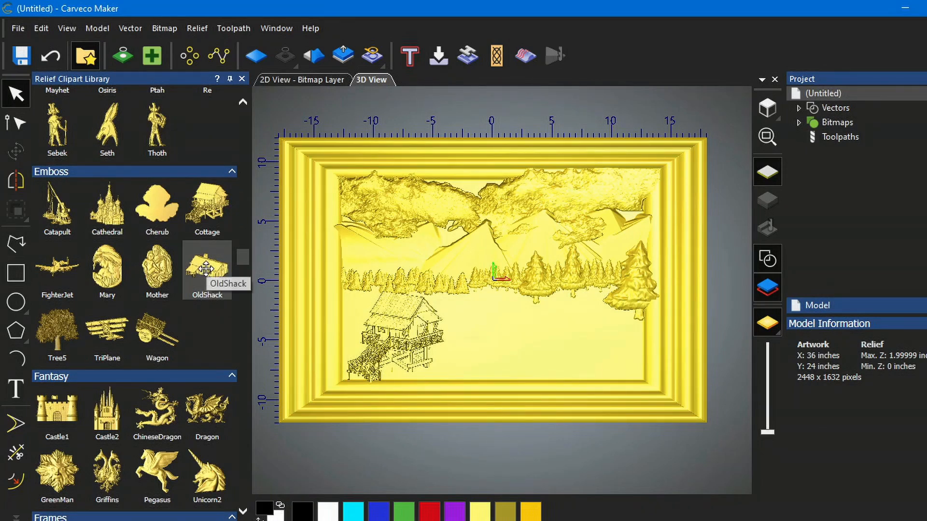
# - Add an OldShack clipart near the centre, set its Z range to 0.4 inches, and paste it
pyautogui.moveTo(206, 269); pyautogui.dragTo(503, 310)
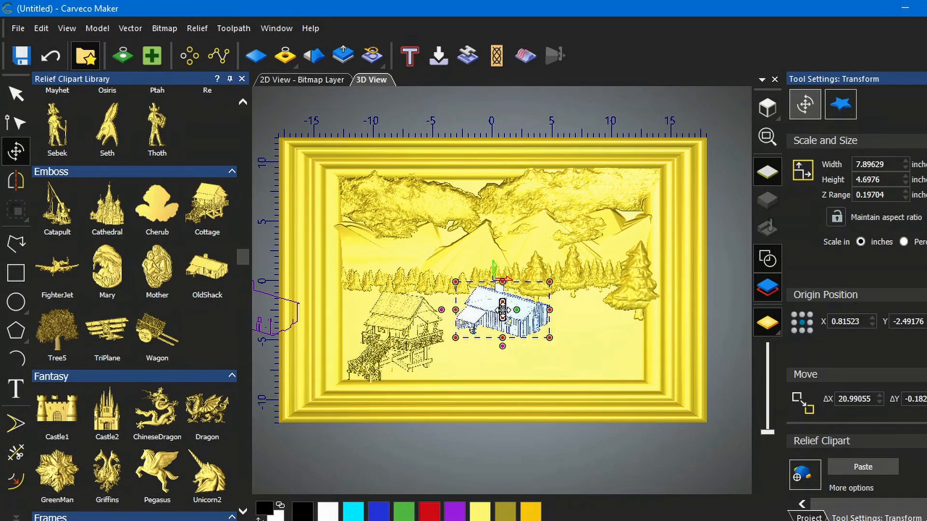
pyautogui.moveTo(502, 310); pyautogui.dragTo(503, 308)
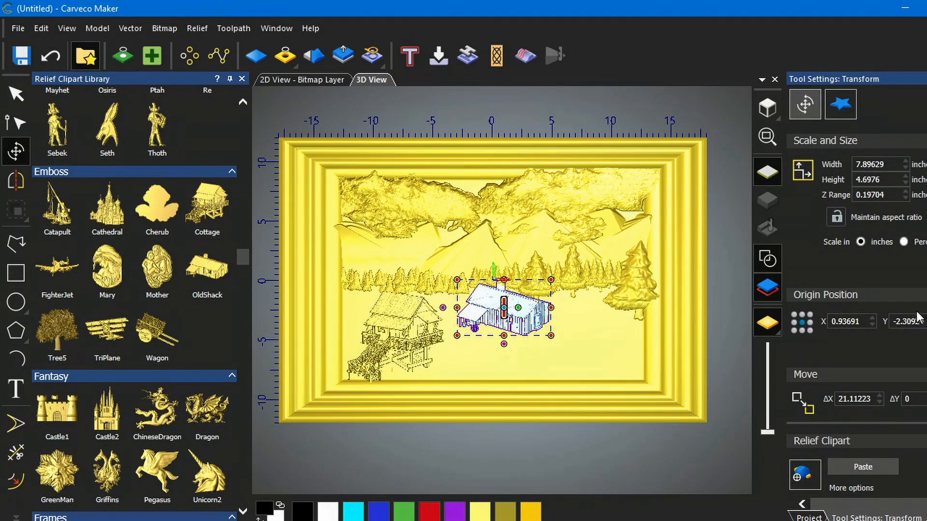
pyautogui.moveTo(888, 195); pyautogui.dragTo(862, 195)
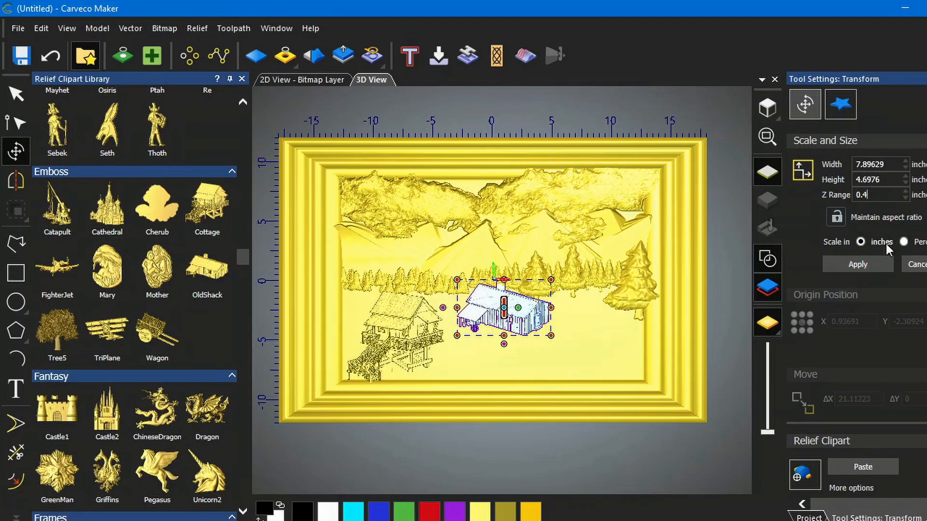
pyautogui.click(859, 264)
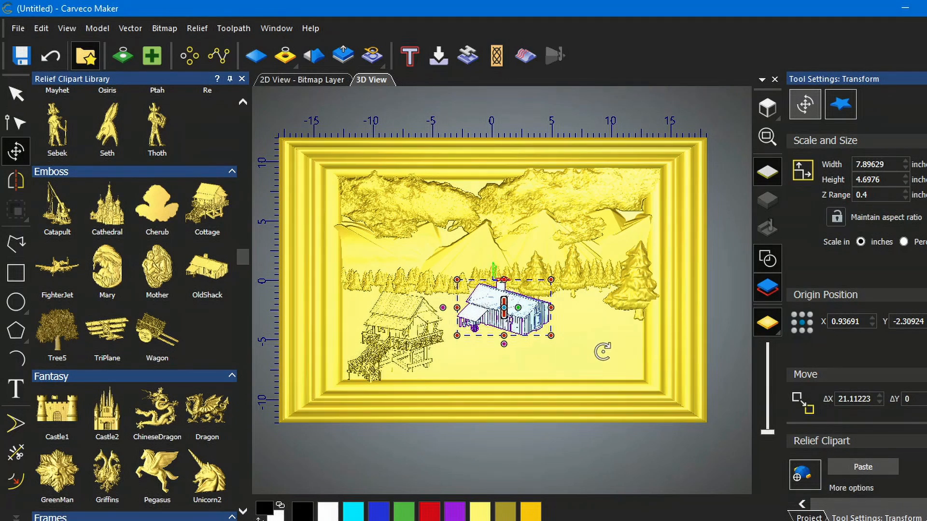
pyautogui.click(863, 467)
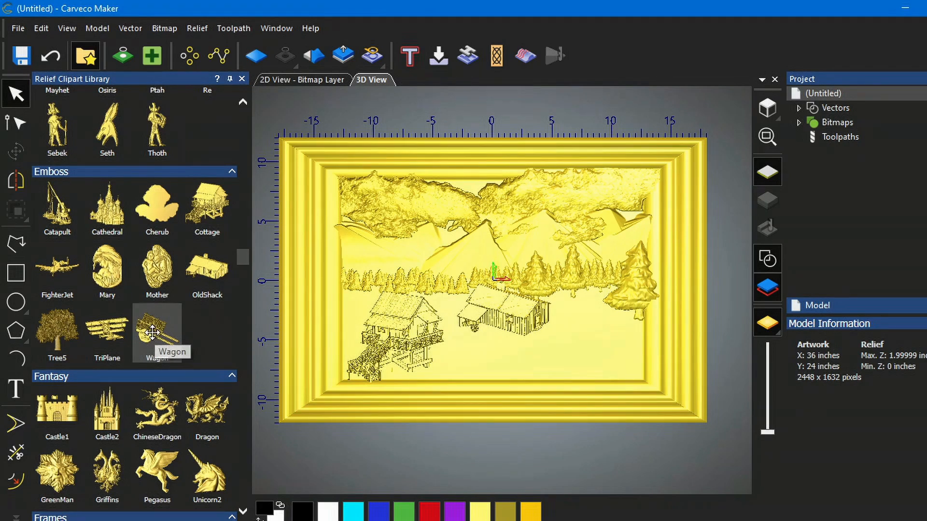
# - Place a Wagon clipart between the cottage and the shack and set its Z range to 0.2 inches
pyautogui.moveTo(153, 332); pyautogui.dragTo(467, 340)
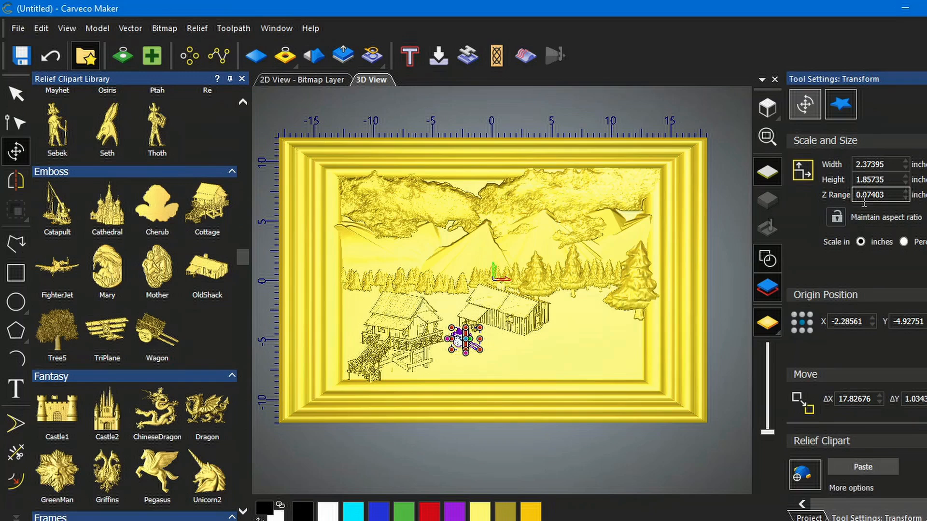
pyautogui.moveTo(886, 197); pyautogui.dragTo(864, 199)
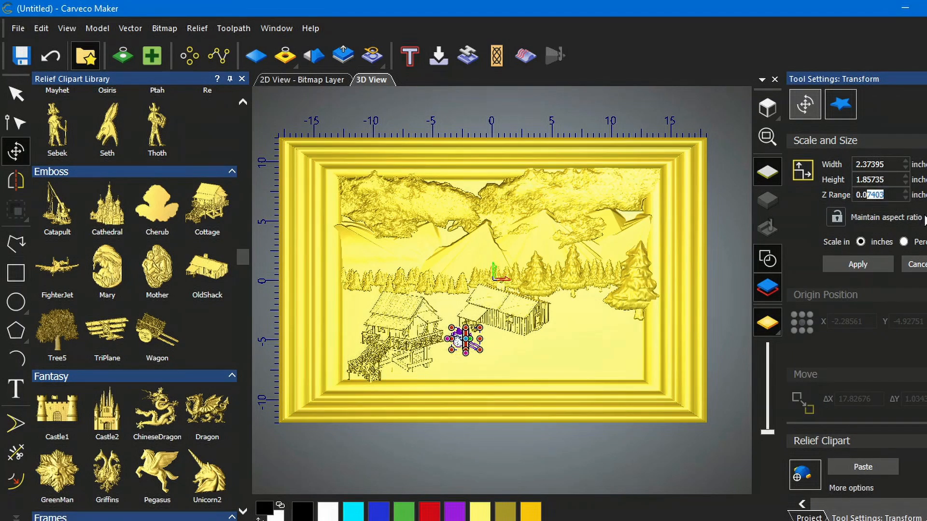
pyautogui.press('BackSpace')
pyautogui.press('BackSpace')
pyautogui.write('2')
pyautogui.click(859, 267)
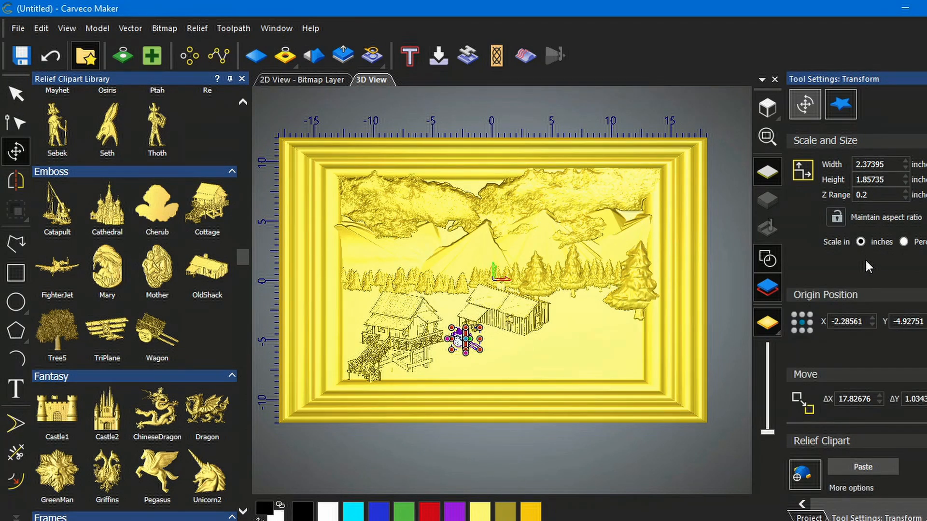
# - Paste the wagon clipart into the relief
pyautogui.click(859, 466)
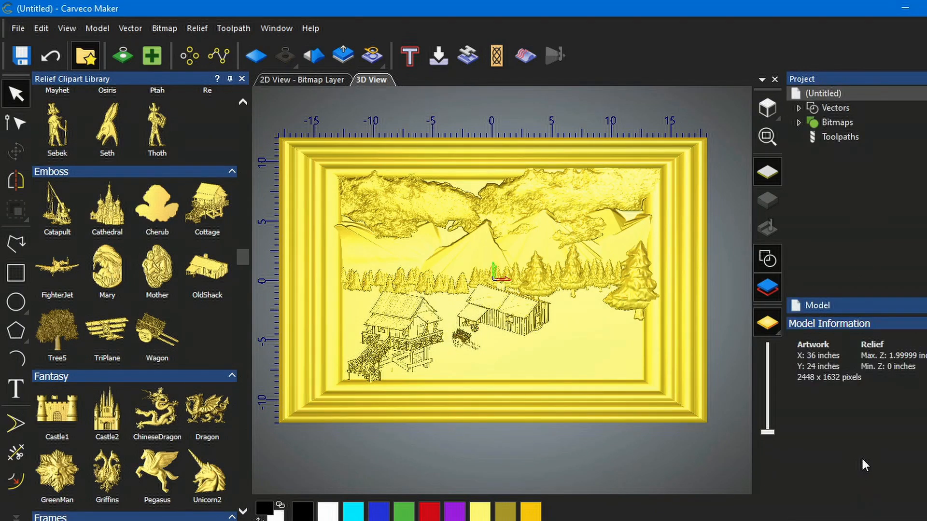
# - Zoom in and orbit around the scene to examine the pasted wagon beside the cabins
pyautogui.scroll(8, 463, 356)
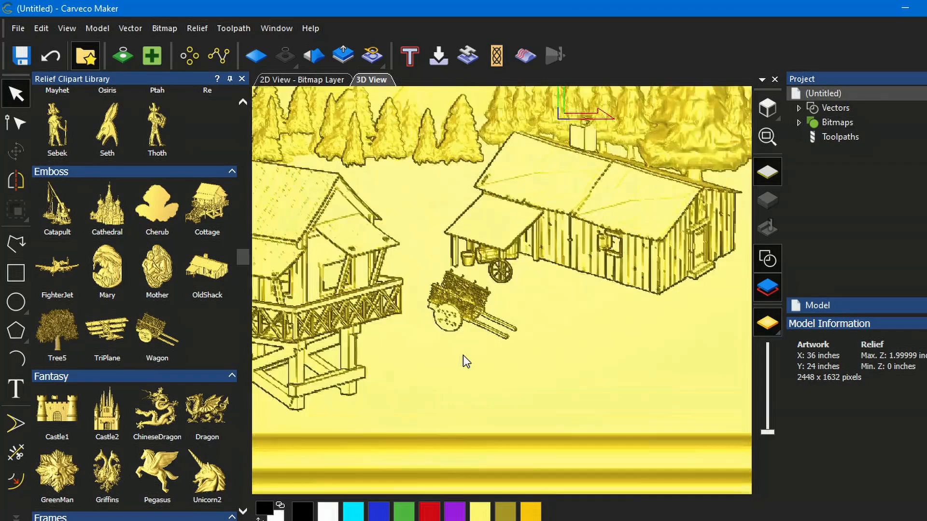
pyautogui.scroll(2, 474, 271)
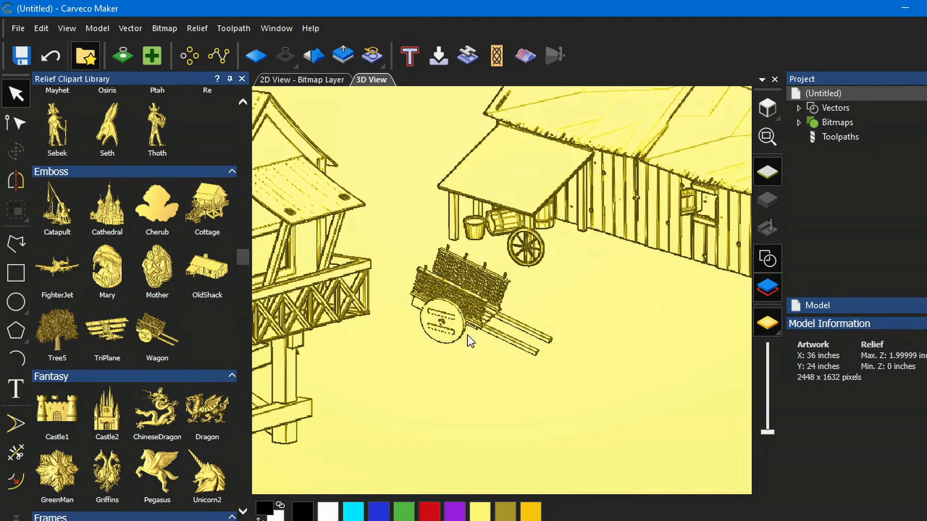
pyautogui.scroll(-10, 486, 328)
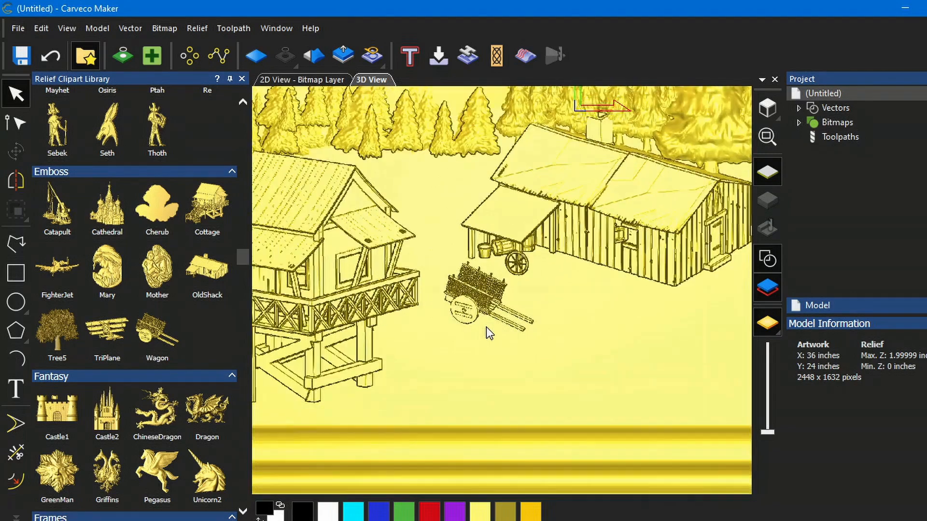
pyautogui.scroll(-4, 655, 291)
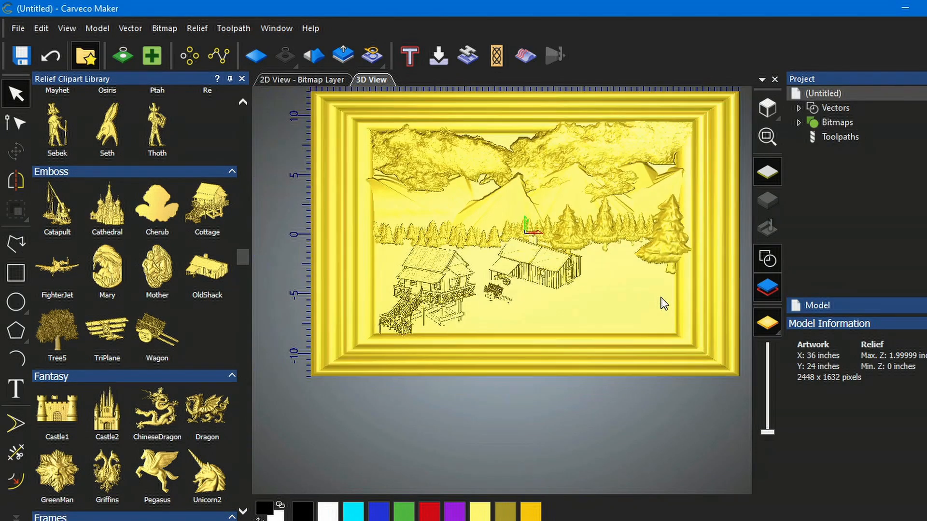
pyautogui.moveTo(623, 279); pyautogui.dragTo(608, 326, button='middle')
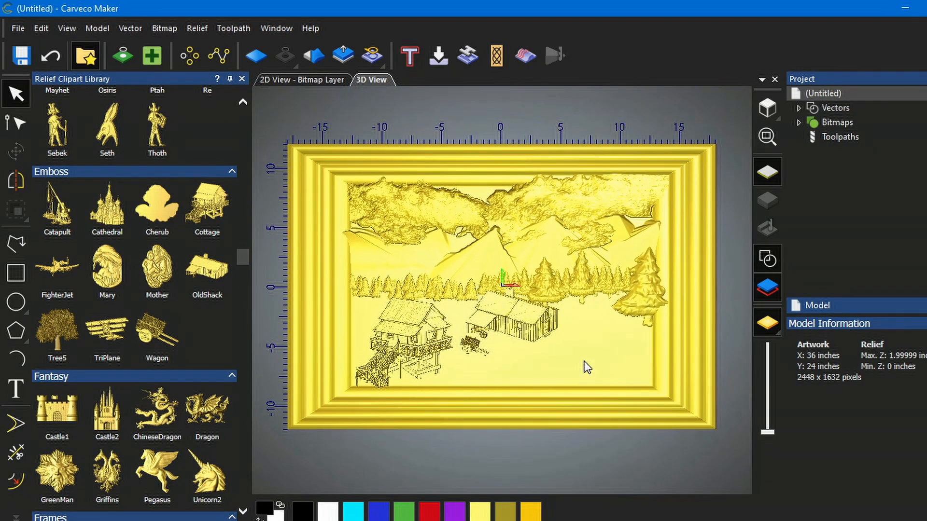
pyautogui.scroll(2, 586, 364)
pyautogui.scroll(2, 585, 364)
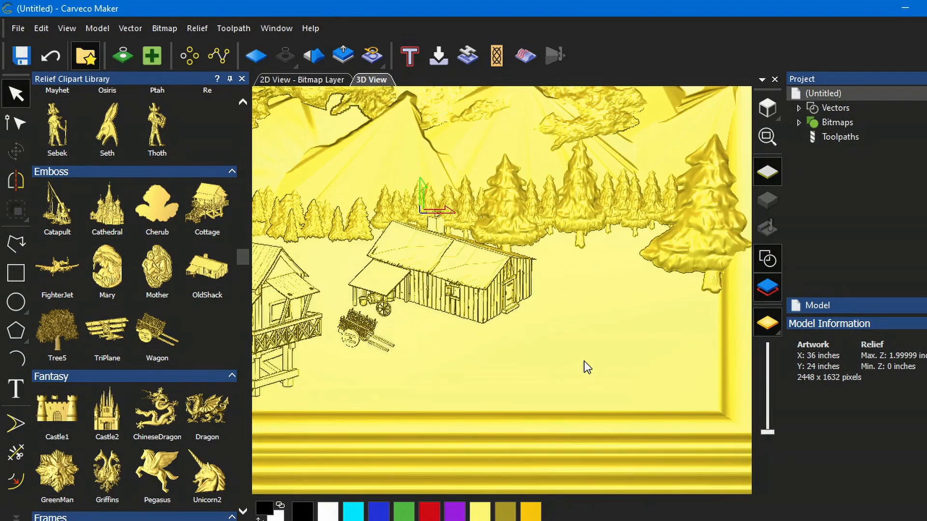
pyautogui.scroll(-1, 585, 364)
pyautogui.scroll(-2, 584, 362)
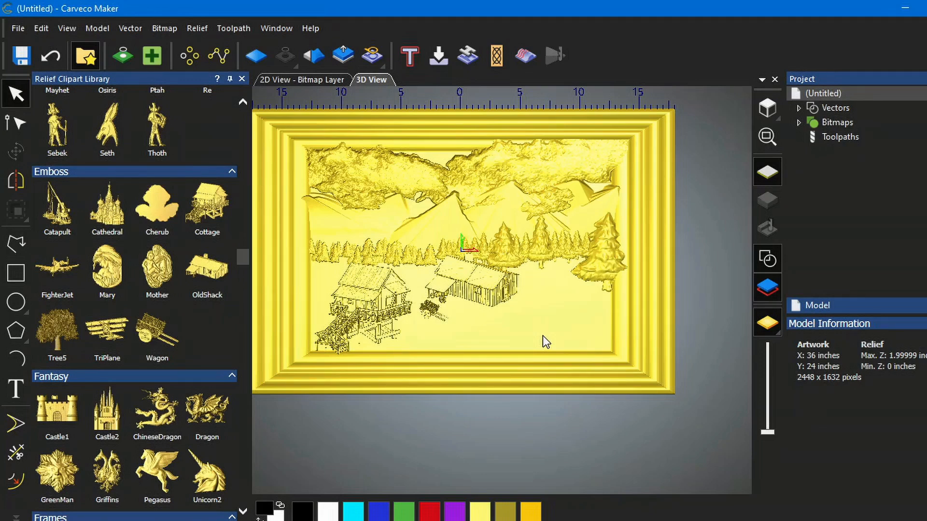
pyautogui.moveTo(543, 336); pyautogui.dragTo(554, 353)
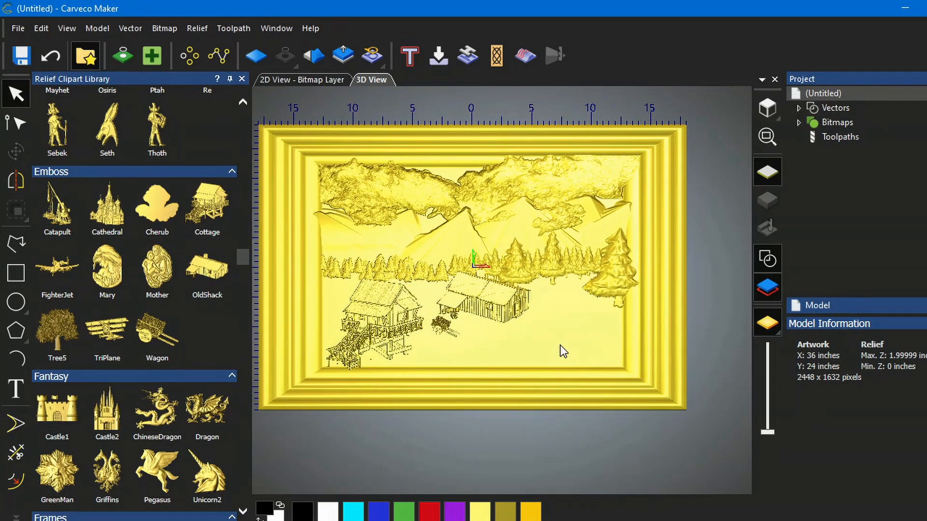
pyautogui.scroll(3, 560, 346)
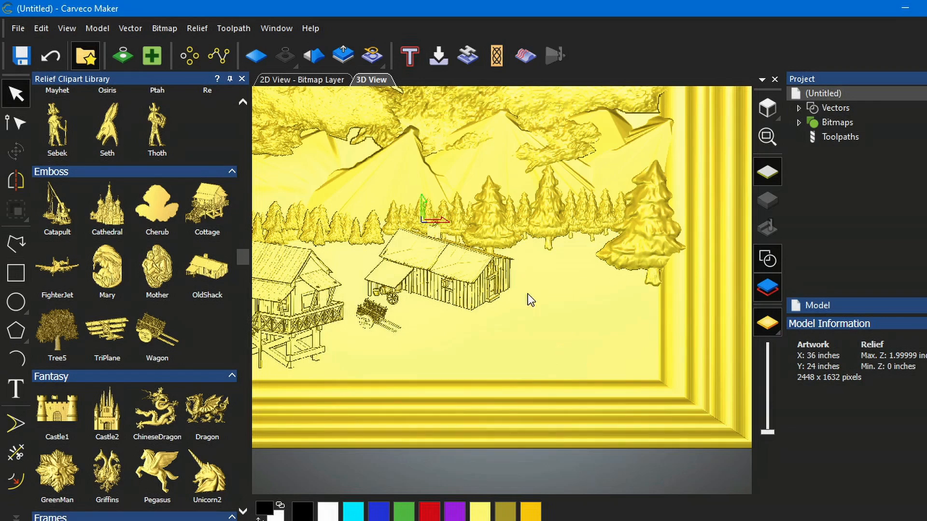
pyautogui.scroll(3, 582, 309)
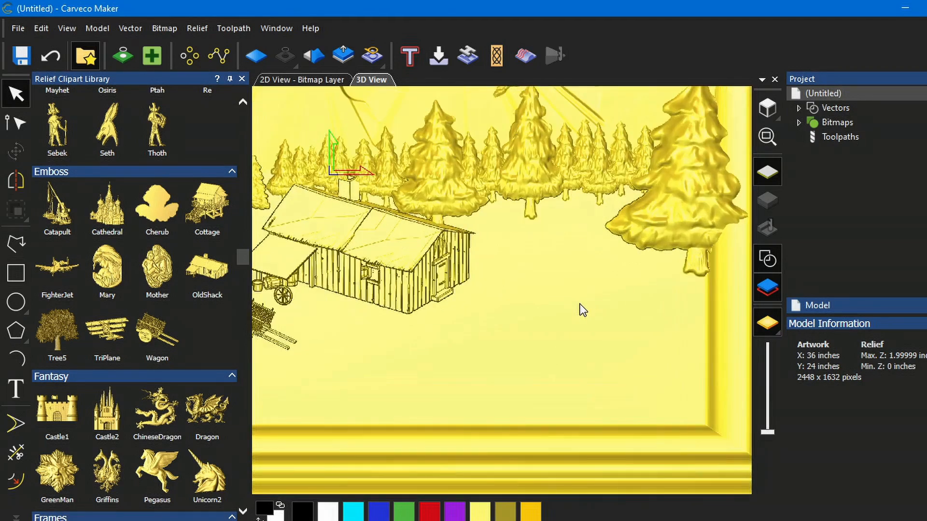
pyautogui.moveTo(495, 384); pyautogui.dragTo(549, 383, button='middle')
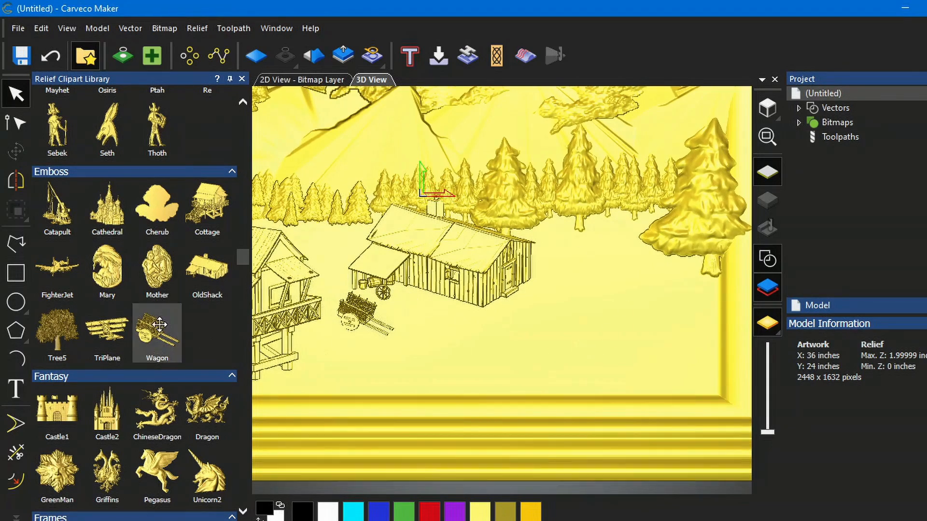
# - Browse the relief clipart library back up to the Animals category
pyautogui.scroll(3, 161, 330)
pyautogui.scroll(10, 162, 327)
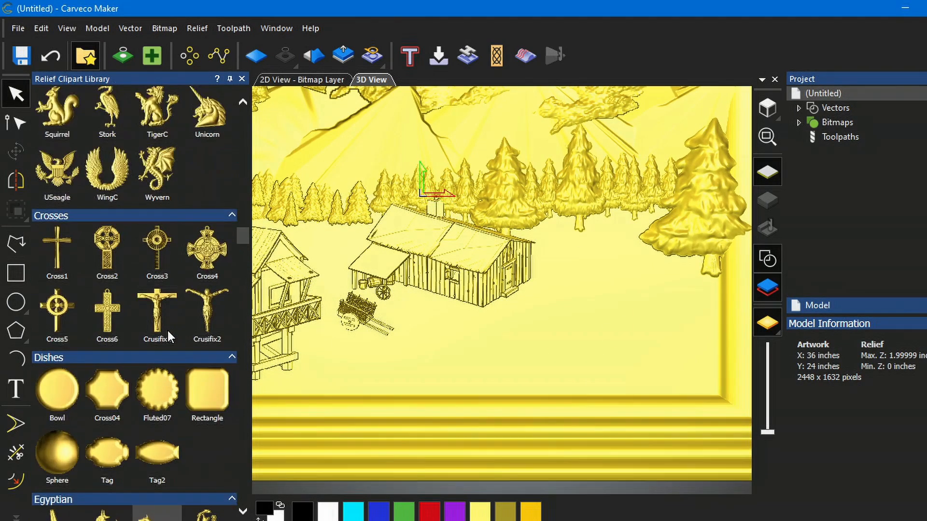
pyautogui.scroll(3, 167, 332)
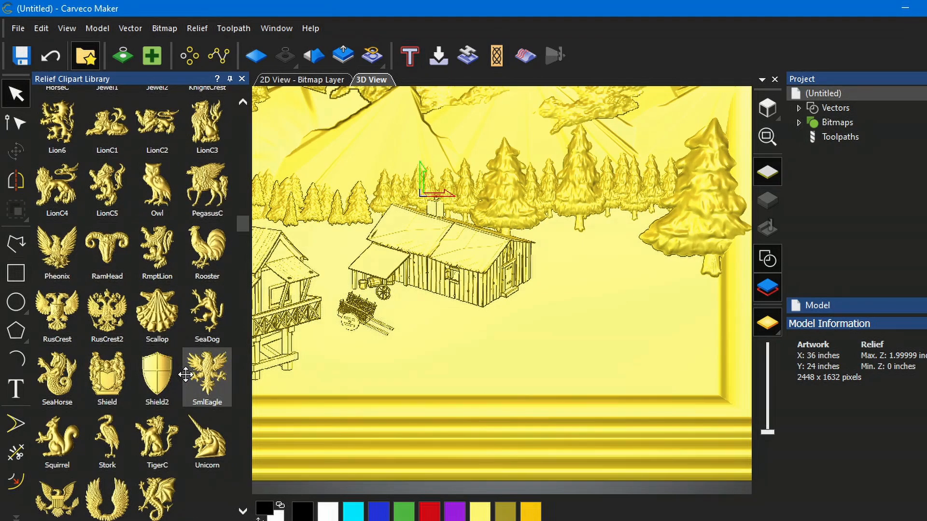
pyautogui.scroll(3, 170, 381)
pyautogui.scroll(5, 161, 386)
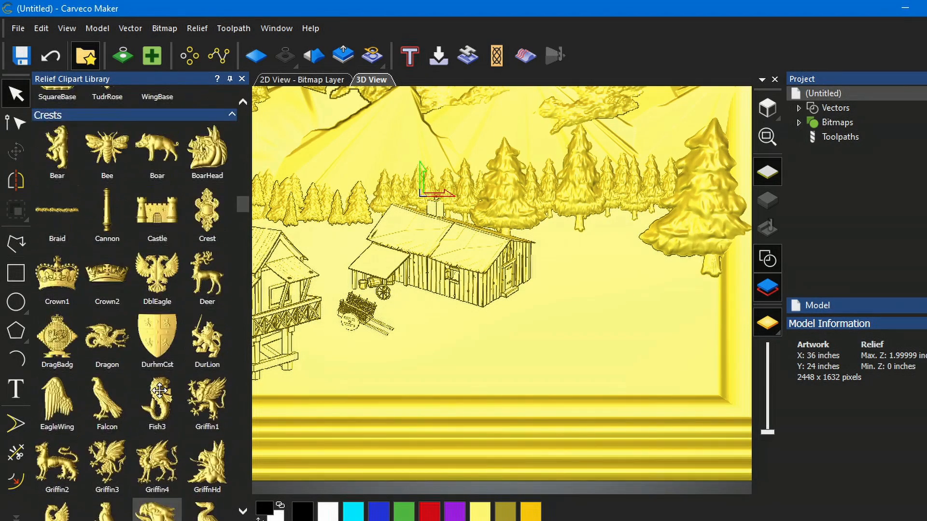
pyautogui.scroll(5, 160, 391)
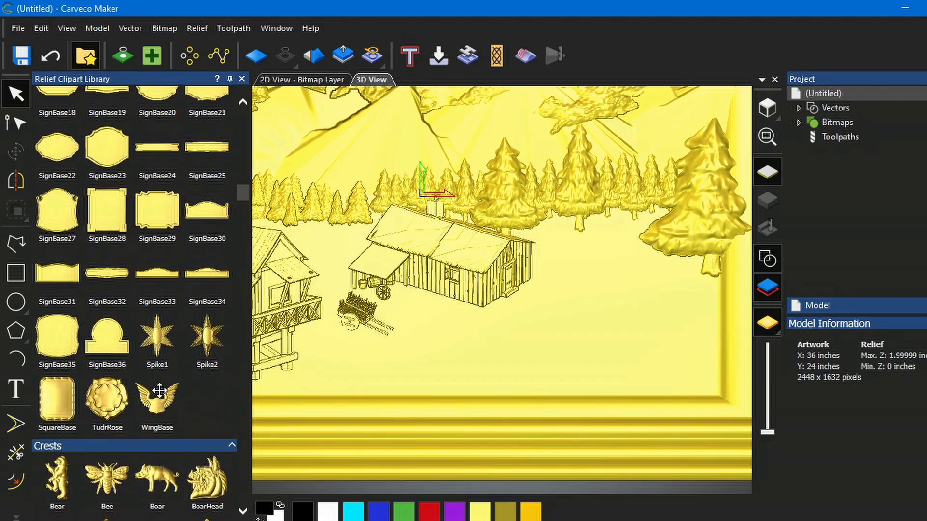
pyautogui.scroll(14, 160, 390)
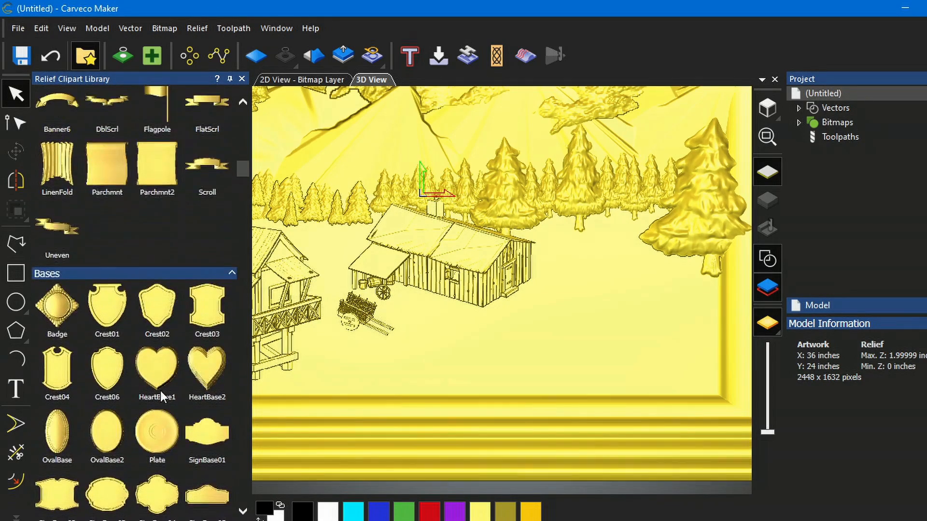
pyautogui.scroll(8, 160, 390)
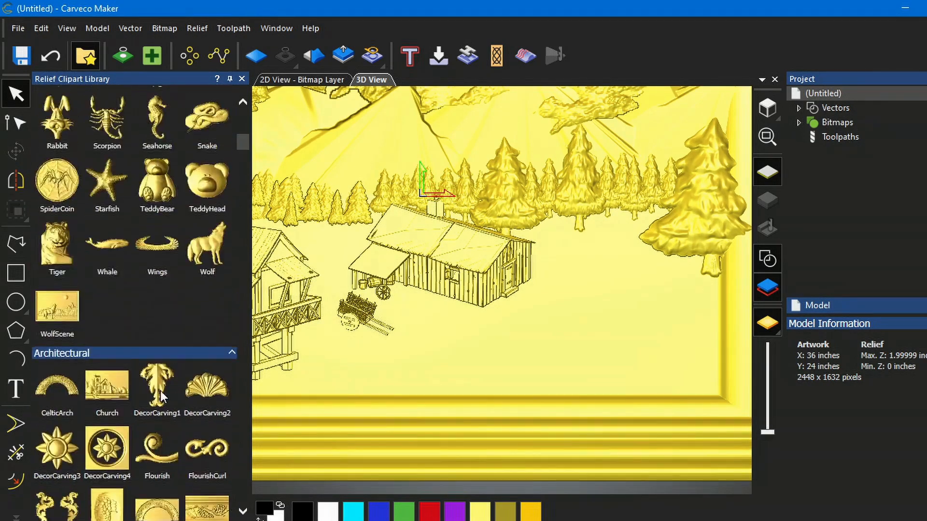
pyautogui.scroll(1, 160, 395)
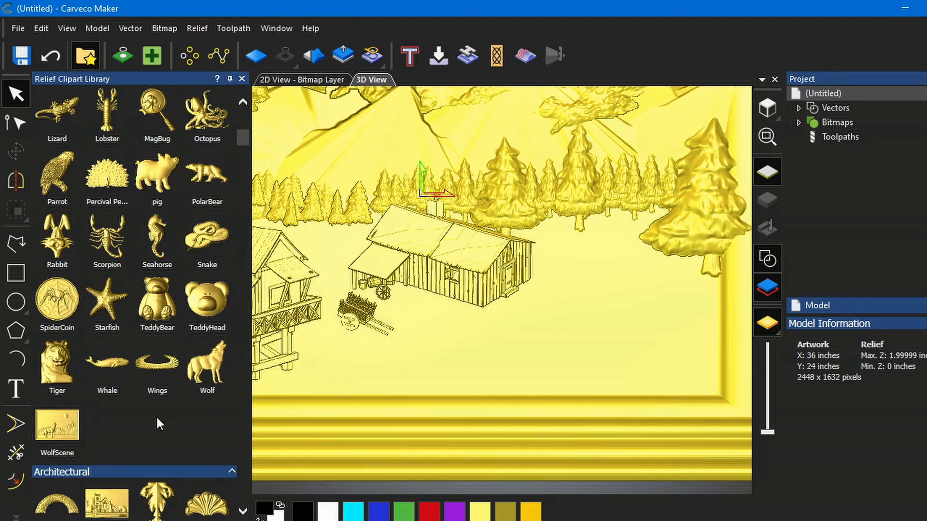
pyautogui.scroll(2, 156, 415)
pyautogui.scroll(2, 158, 418)
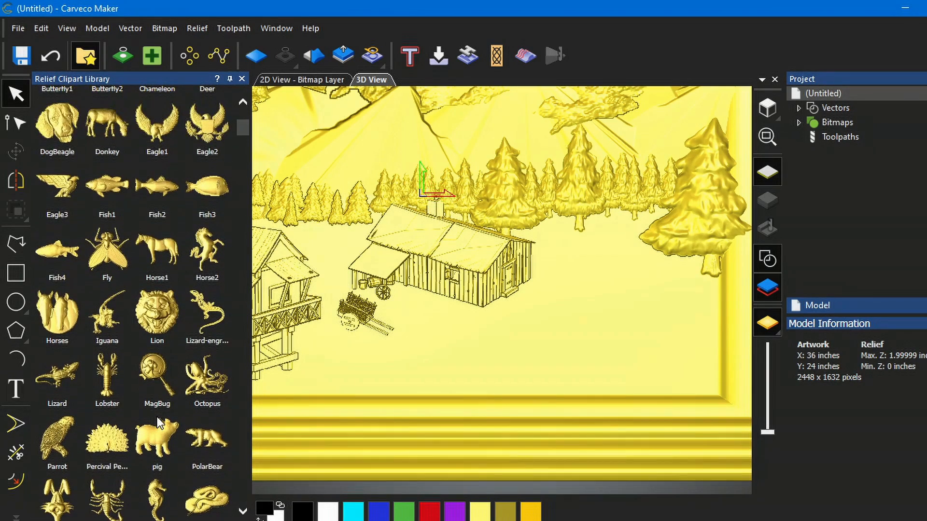
pyautogui.scroll(1, 159, 423)
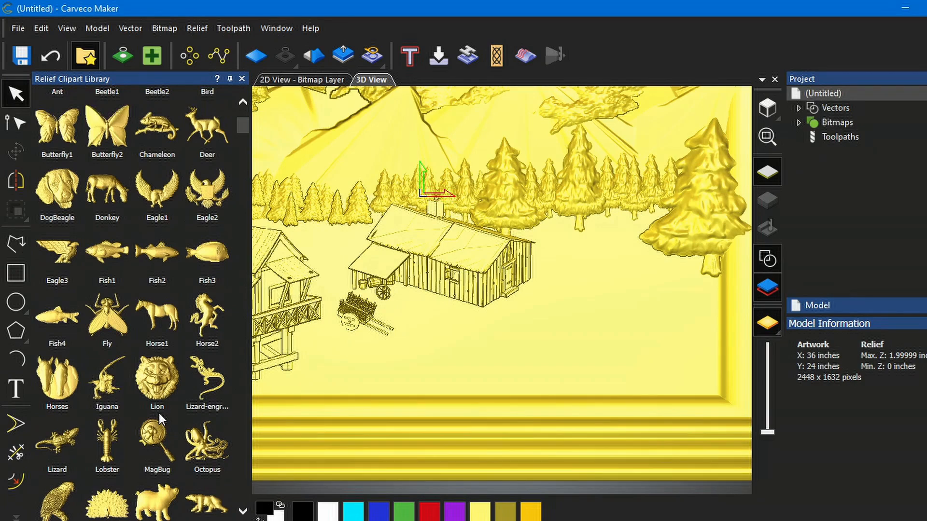
pyautogui.scroll(1, 159, 420)
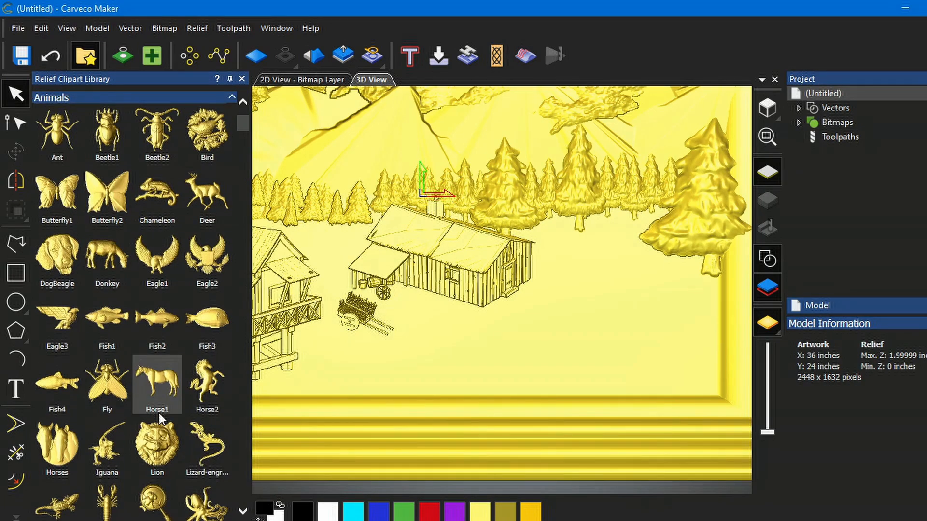
pyautogui.scroll(1, 158, 413)
pyautogui.scroll(-1, 158, 413)
pyautogui.scroll(-1, 159, 416)
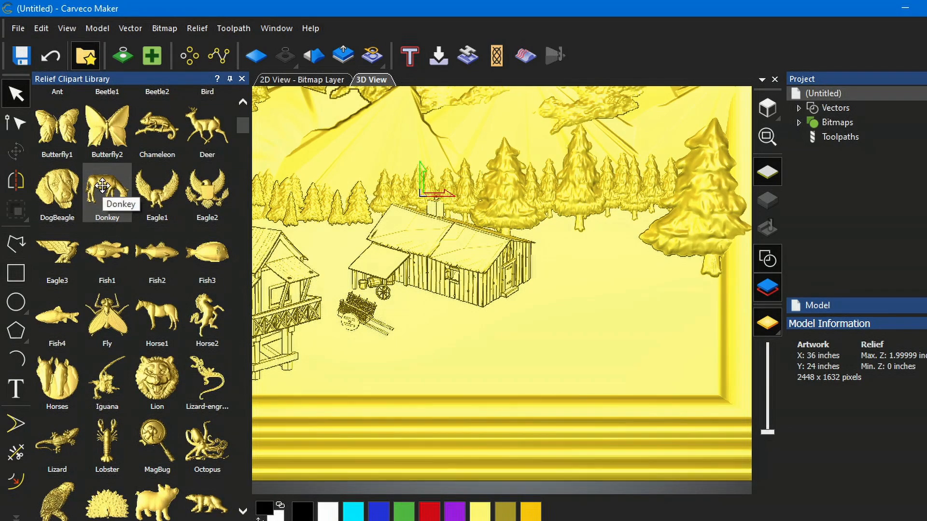
# - Place a Donkey clipart about 2.6 inches wide below the shack, set its Z range to 0.45 inches, and paste it
pyautogui.moveTo(102, 185); pyautogui.dragTo(453, 342)
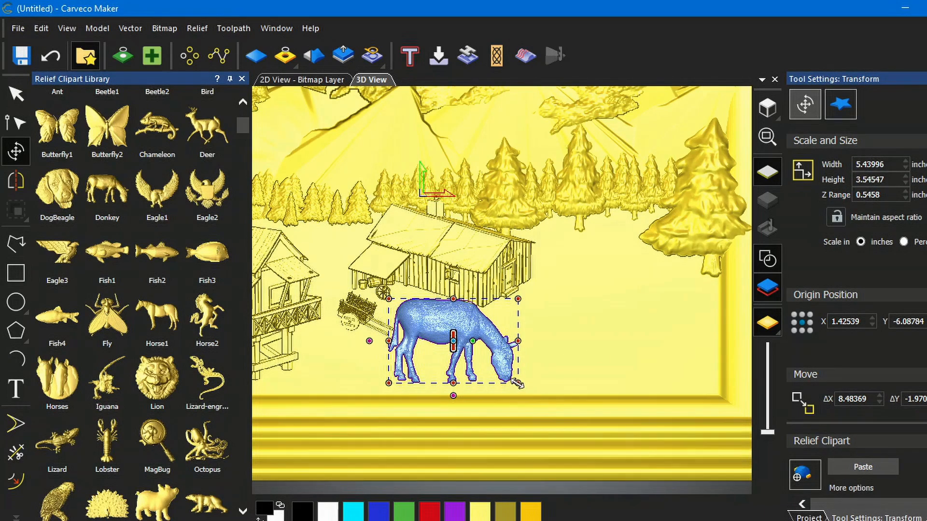
pyautogui.moveTo(517, 382); pyautogui.dragTo(454, 338)
pyautogui.moveTo(454, 338); pyautogui.dragTo(451, 338)
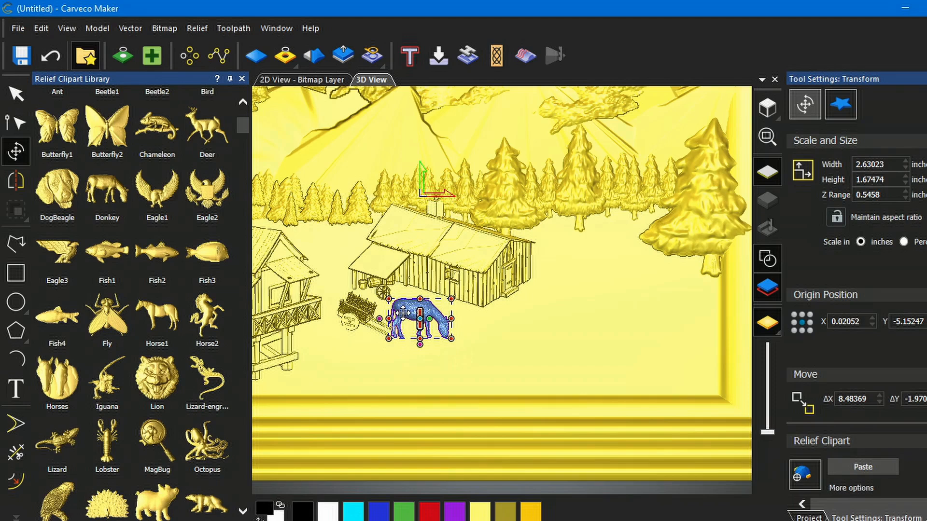
pyautogui.moveTo(407, 307); pyautogui.dragTo(441, 324)
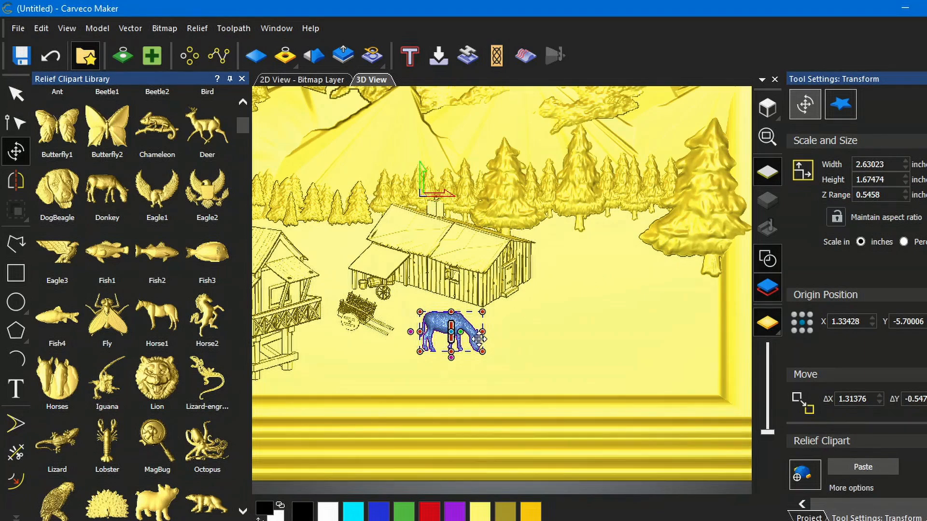
pyautogui.moveTo(885, 195); pyautogui.dragTo(863, 195)
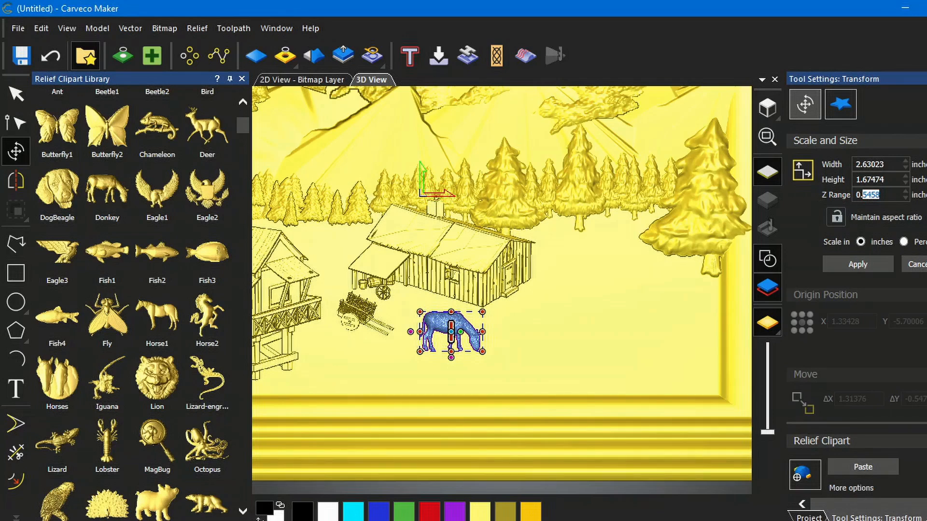
pyautogui.write('45')
pyautogui.click(868, 262)
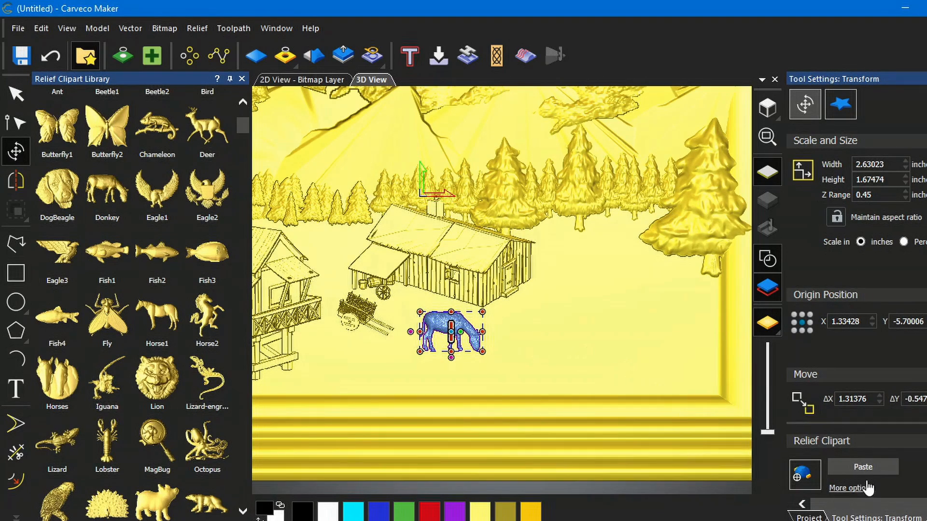
pyautogui.click(868, 463)
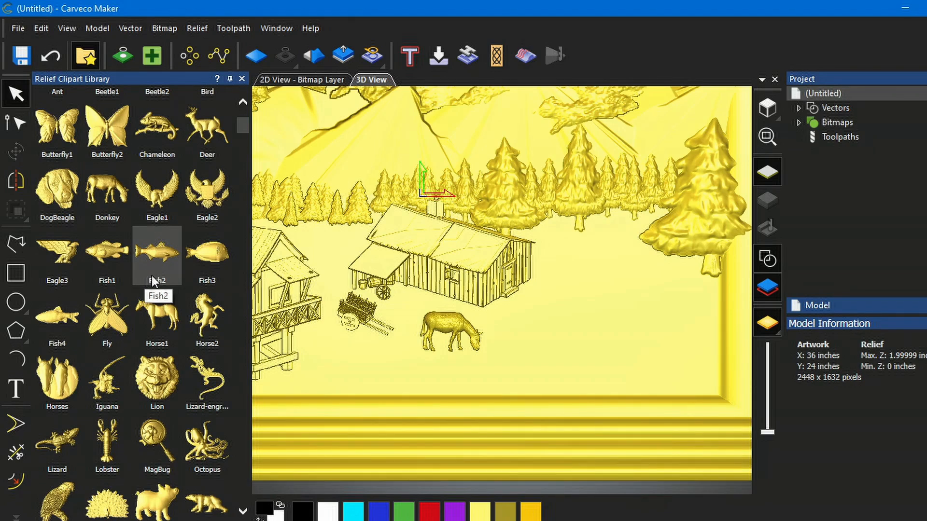
# - Drag the Horse1 clipart into the scene, scale it to about 4.1 inches wide, and set its Z range to 0.35 inches
pyautogui.scroll(2, 152, 274)
pyautogui.scroll(-1, 152, 275)
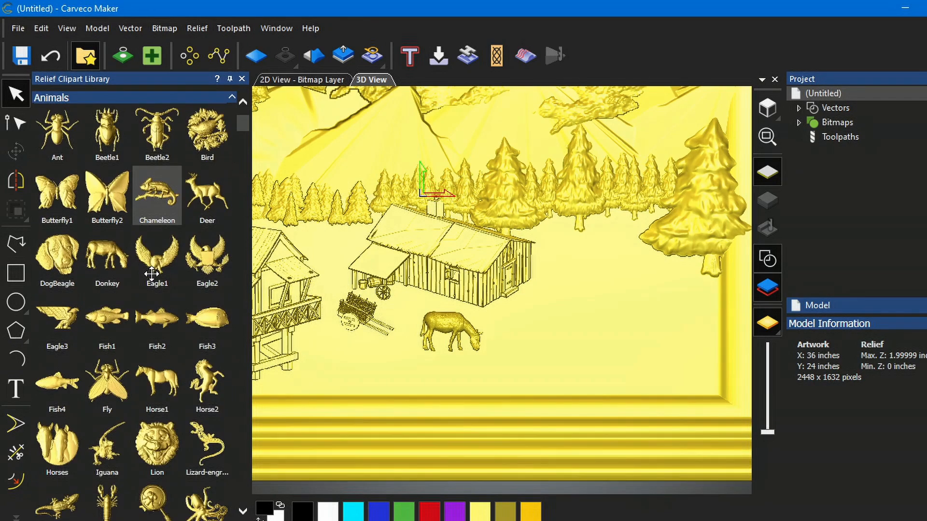
pyautogui.scroll(-1, 164, 286)
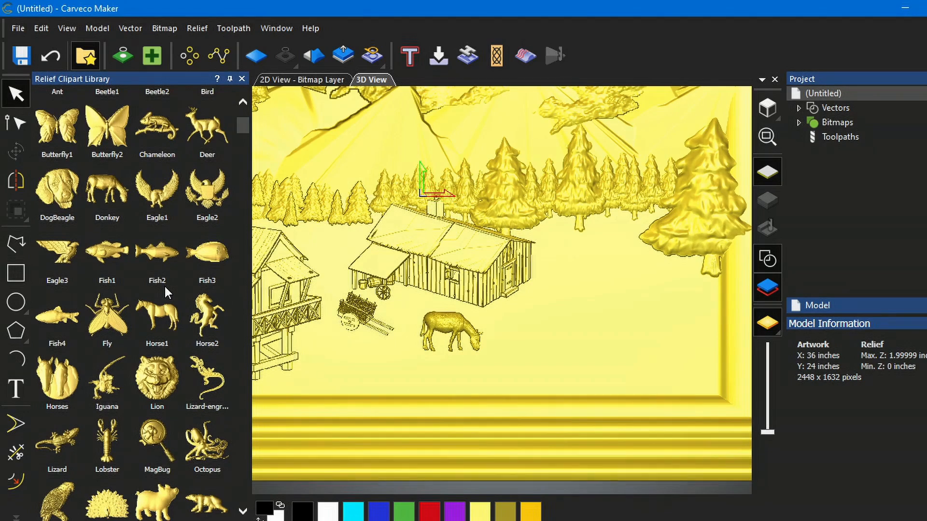
pyautogui.moveTo(163, 315); pyautogui.dragTo(572, 313)
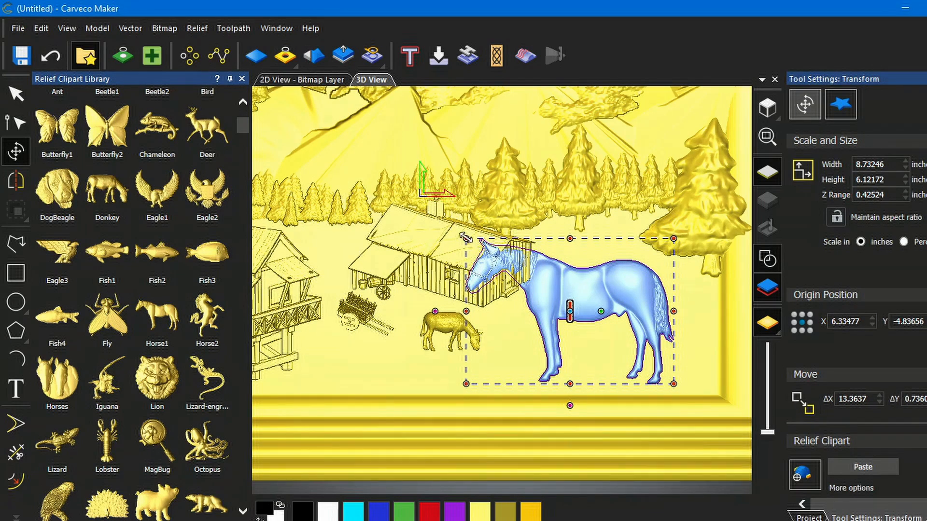
pyautogui.moveTo(466, 239); pyautogui.dragTo(576, 322)
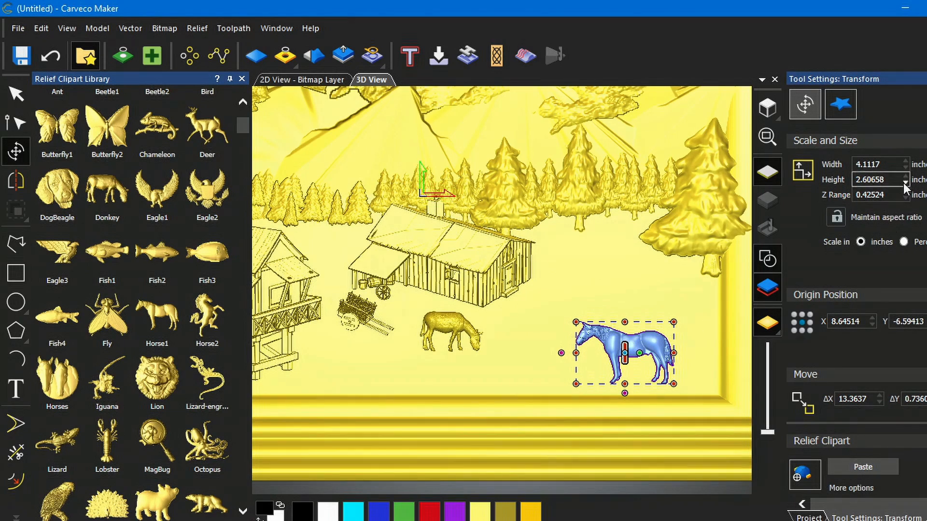
pyautogui.moveTo(888, 194); pyautogui.dragTo(864, 197)
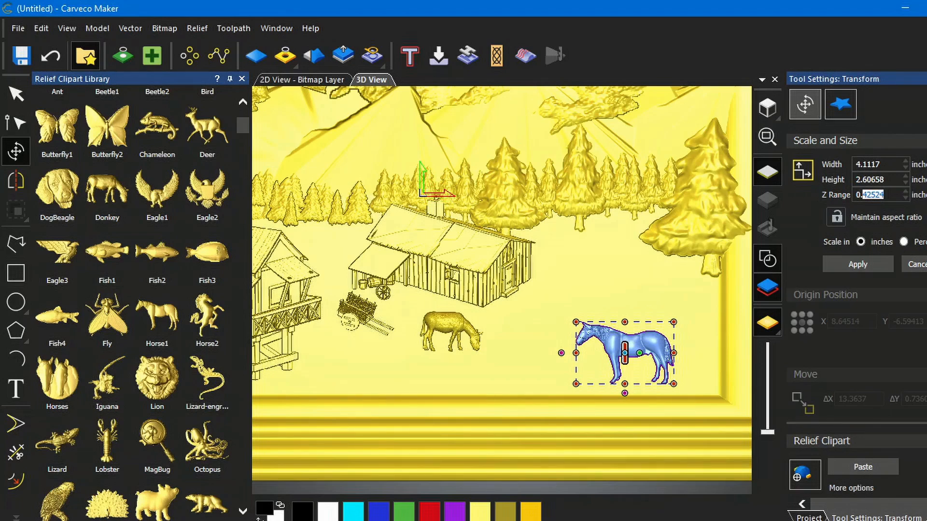
pyautogui.write('35')
pyautogui.click(862, 263)
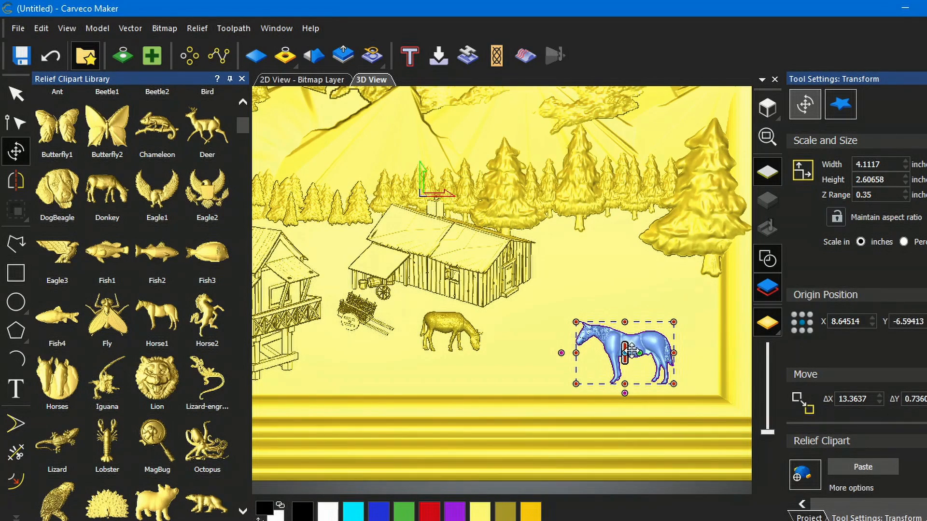
# - Position the horse just right of the donkey and paste it into the relief
pyautogui.moveTo(627, 351); pyautogui.dragTo(550, 334)
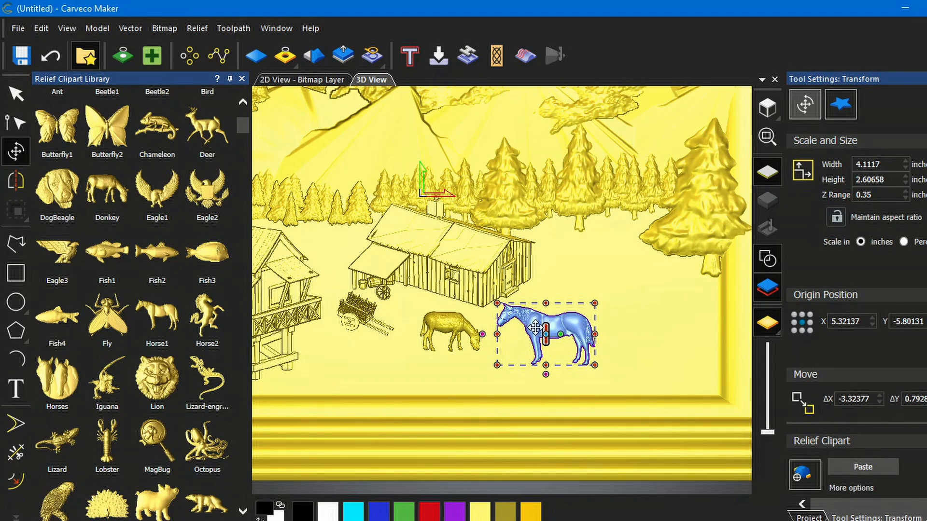
pyautogui.click(874, 195)
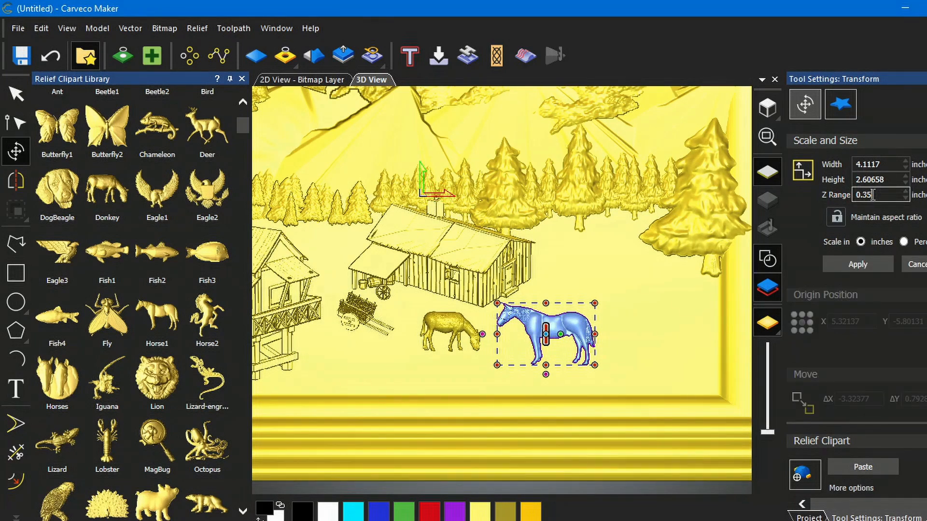
pyautogui.press('BackSpace')
pyautogui.moveTo(560, 312); pyautogui.dragTo(558, 307)
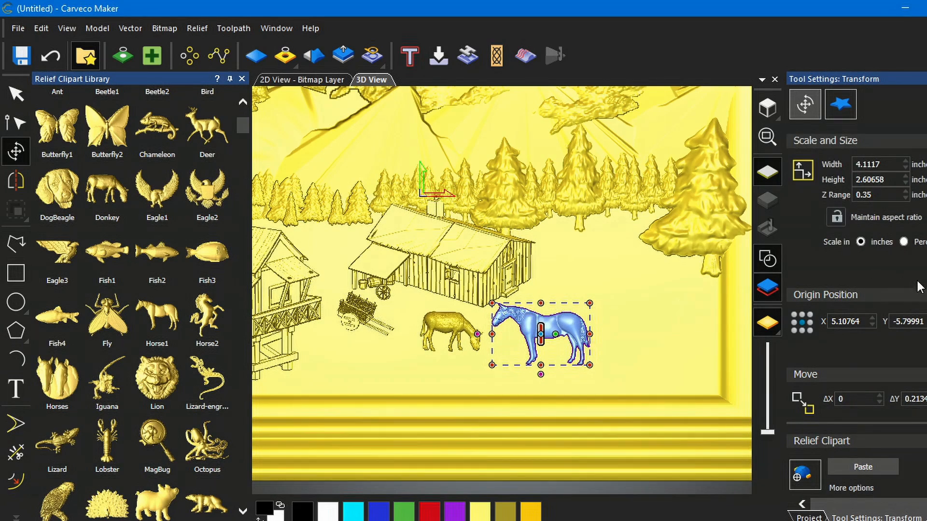
pyautogui.click(864, 466)
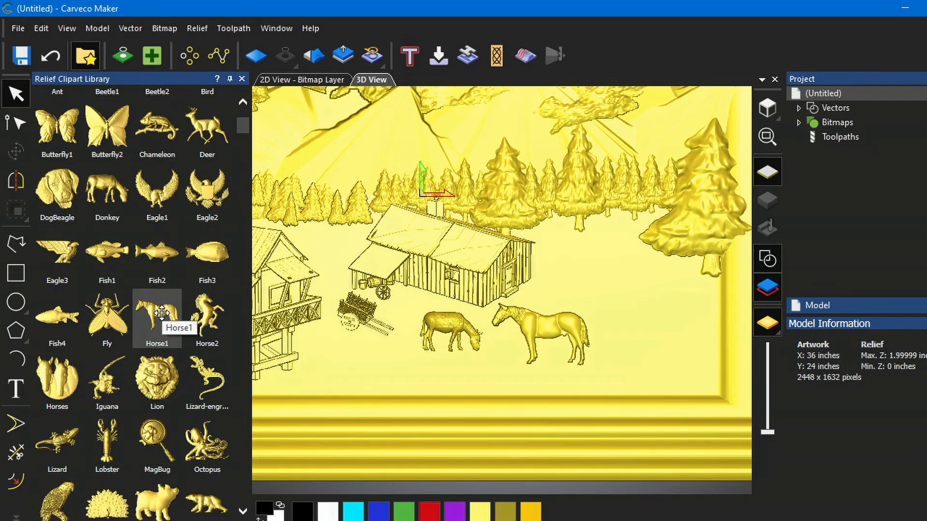
# - Drag a second Horse1 clipart into the scene beside the first horse and set its Z range to 0.5 inches
pyautogui.moveTo(162, 314); pyautogui.dragTo(605, 323)
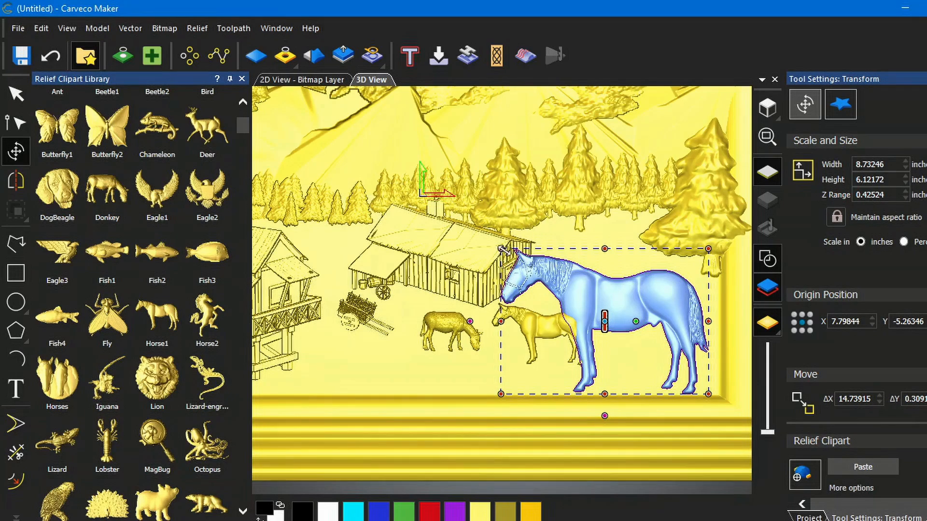
pyautogui.moveTo(501, 250); pyautogui.dragTo(589, 311)
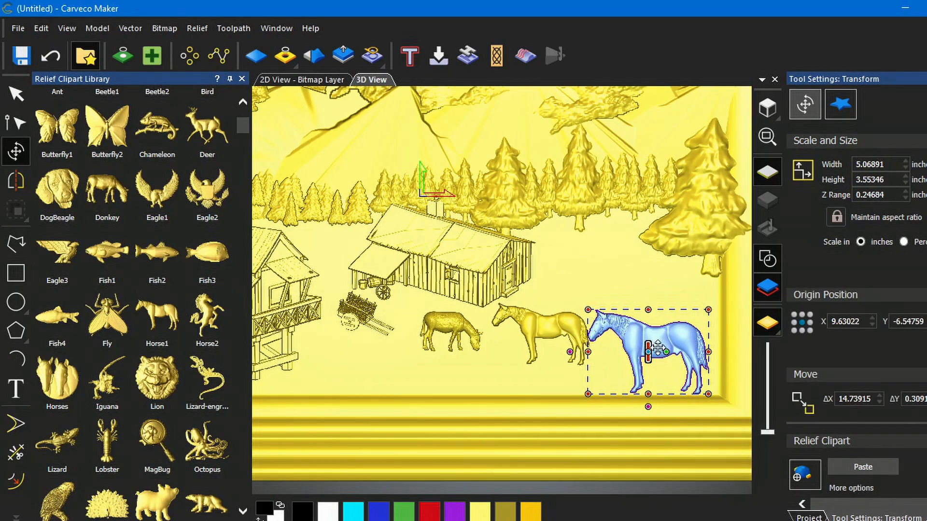
pyautogui.moveTo(662, 349); pyautogui.dragTo(625, 333)
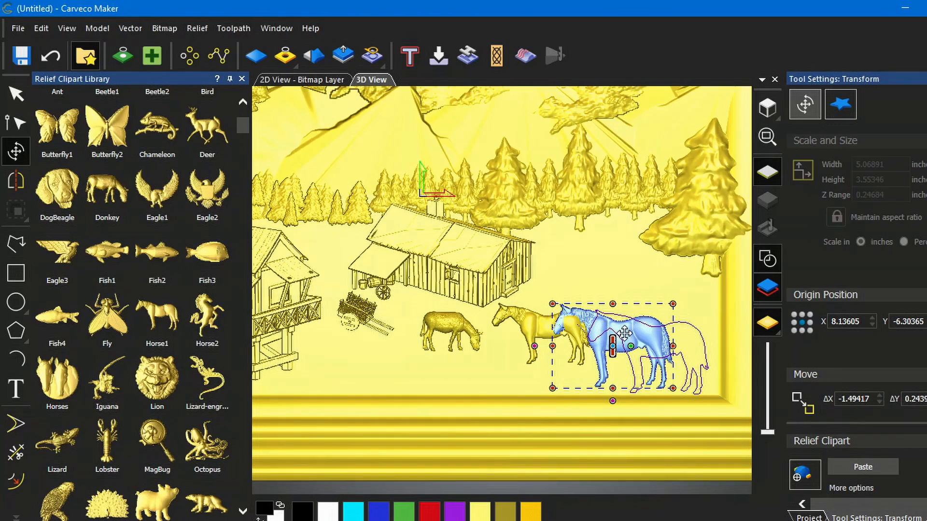
pyautogui.moveTo(625, 333); pyautogui.dragTo(627, 333)
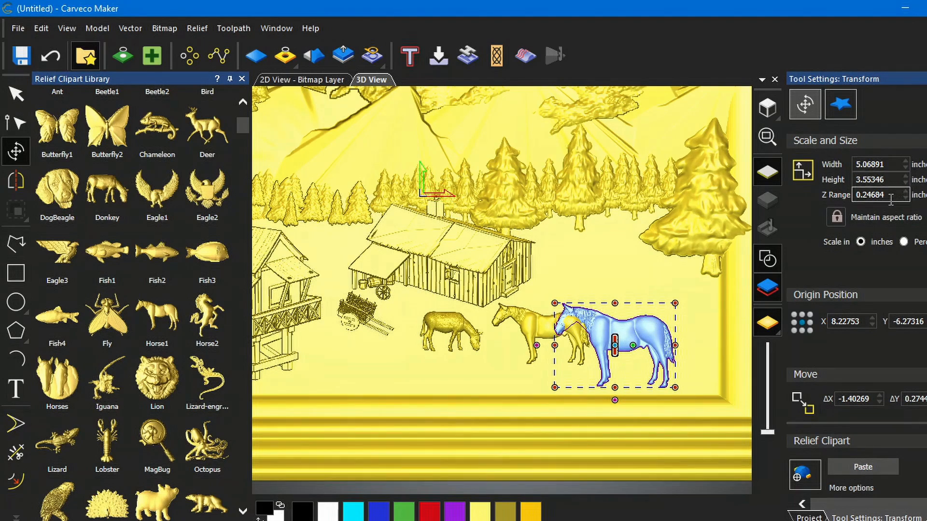
pyautogui.moveTo(890, 195); pyautogui.dragTo(867, 195)
pyautogui.press('BackSpace')
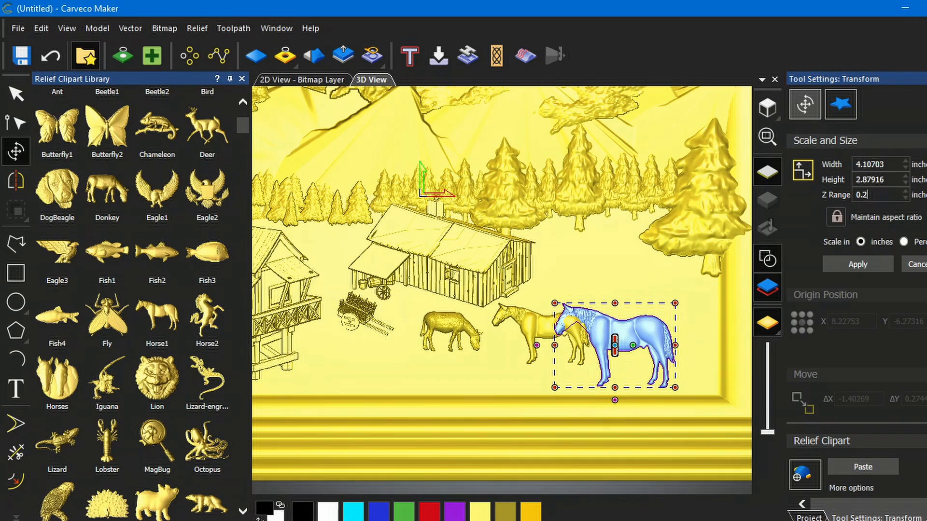
pyautogui.press('BackSpace')
pyautogui.write('5')
pyautogui.click(864, 265)
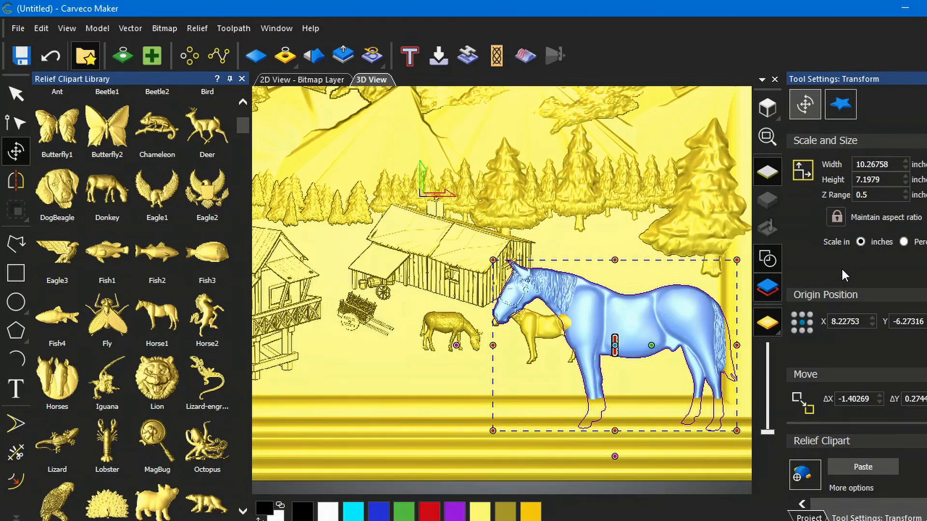
# - Resize the second horse to about 4.6 inches wide, place it overlapping the first horse, and paste it
pyautogui.click(865, 195)
pyautogui.click(838, 221)
pyautogui.moveTo(493, 259); pyautogui.dragTo(493, 259)
pyautogui.moveTo(737, 431); pyautogui.dragTo(620, 341)
pyautogui.moveTo(542, 283); pyautogui.dragTo(604, 320)
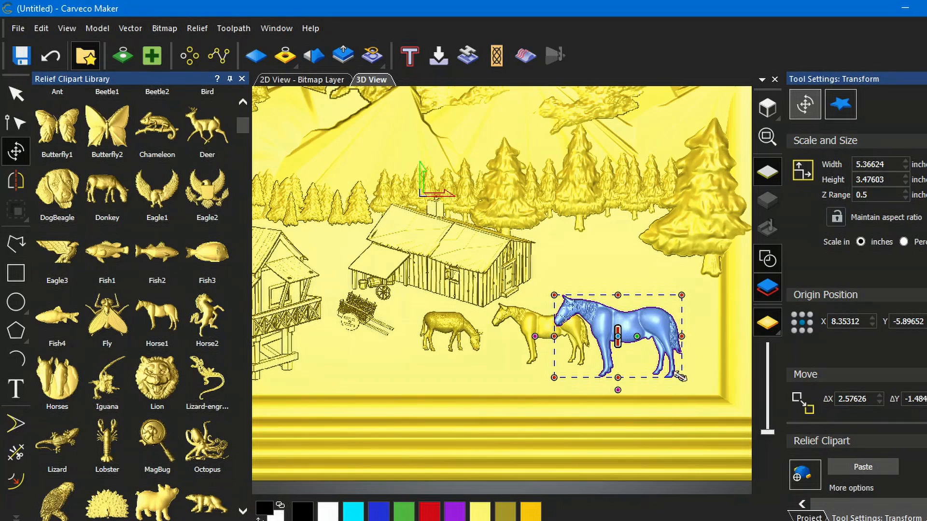
pyautogui.moveTo(681, 377); pyautogui.dragTo(664, 366)
pyautogui.moveTo(593, 314)
pyautogui.mouseDown()
pyautogui.moveTo(600, 325)
pyautogui.moveTo(584, 326)
pyautogui.moveTo(602, 326)
pyautogui.mouseUp()
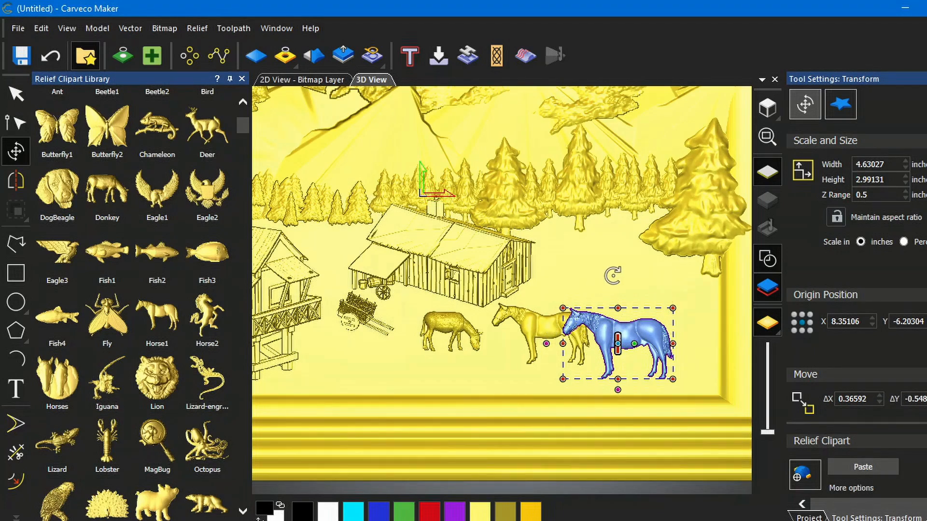
pyautogui.click(863, 467)
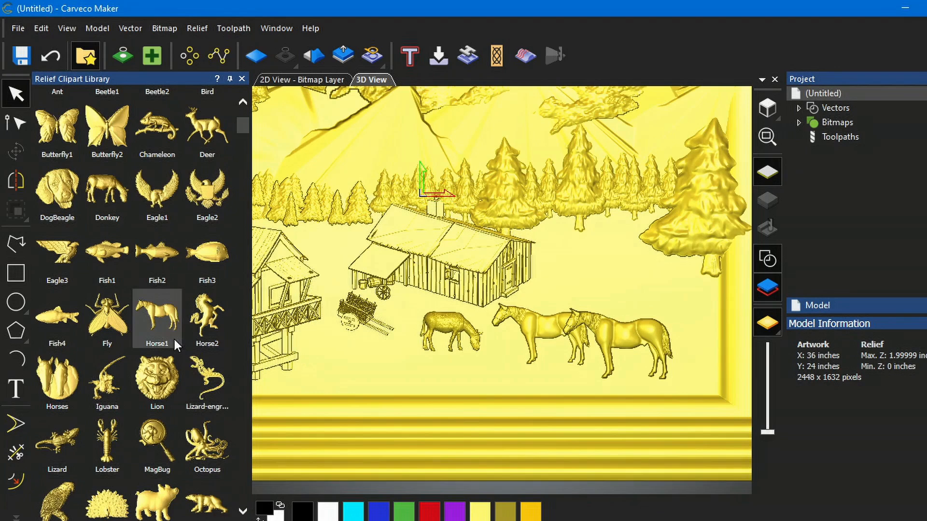
# - Place the pig clipart about 1.8 inches wide below the donkey and paste it into the relief
pyautogui.scroll(-1, 171, 334)
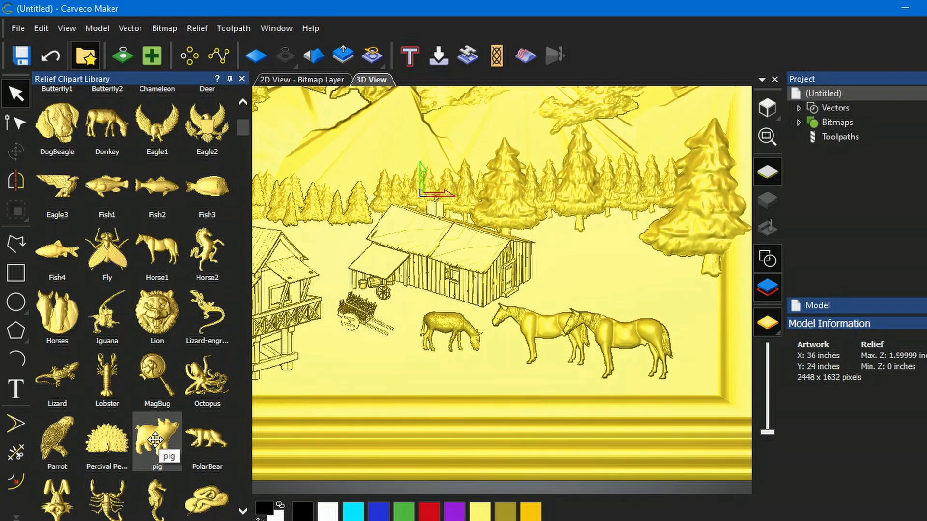
pyautogui.moveTo(155, 440); pyautogui.dragTo(382, 327)
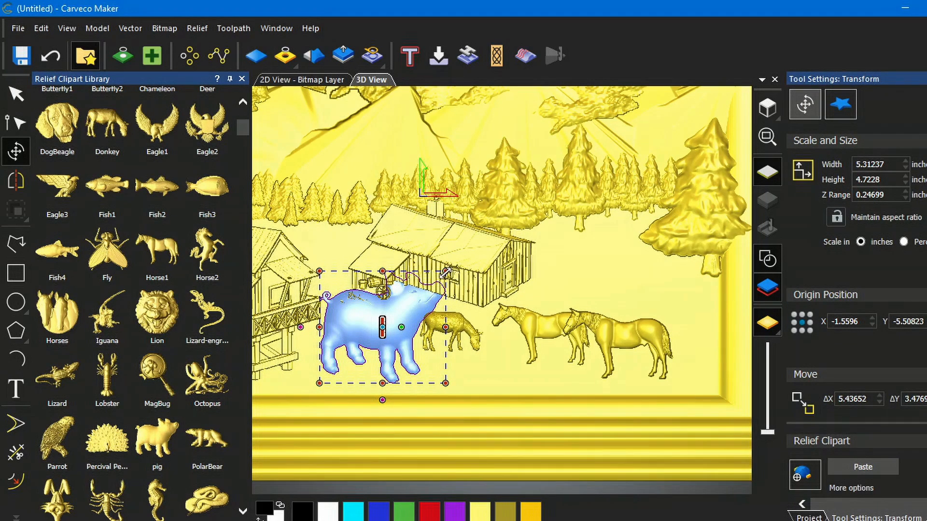
pyautogui.moveTo(444, 273); pyautogui.dragTo(364, 353)
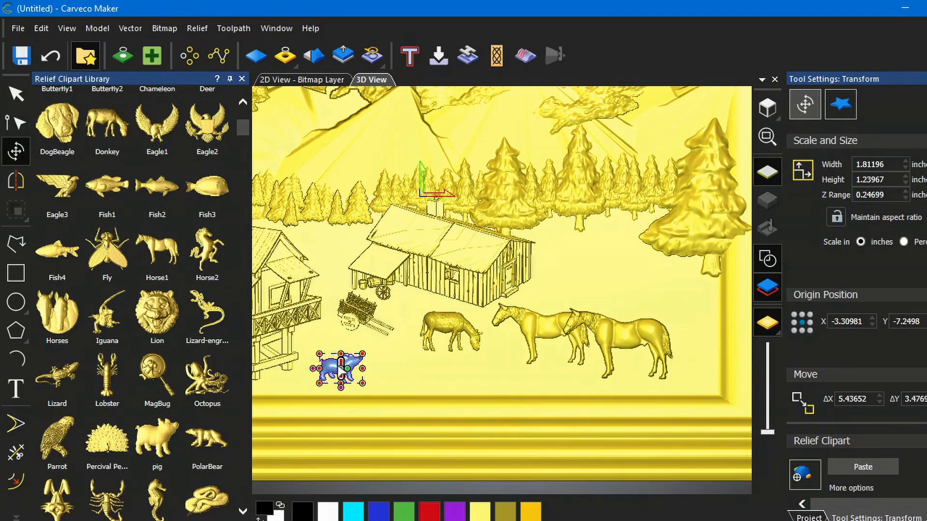
pyautogui.moveTo(326, 369); pyautogui.dragTo(435, 370)
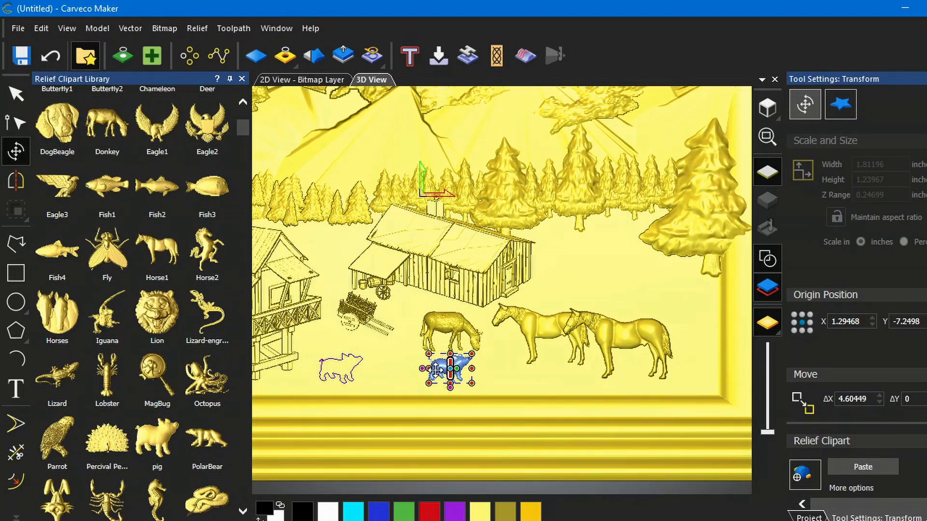
pyautogui.moveTo(436, 371); pyautogui.dragTo(436, 370)
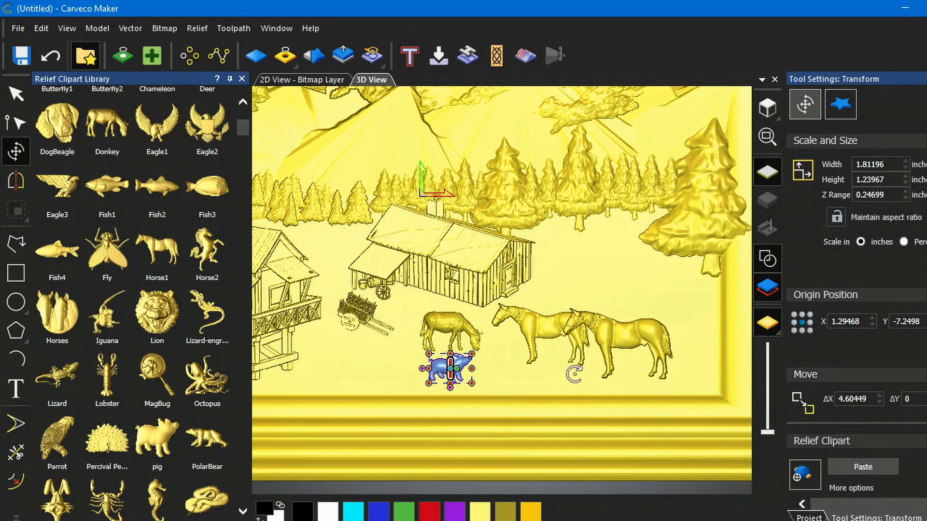
pyautogui.click(863, 467)
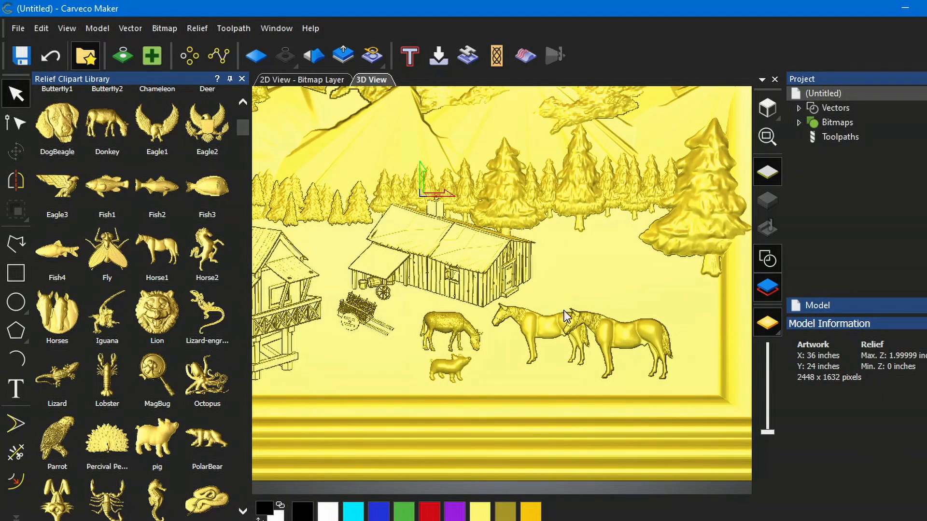
# - Close the clipart library and zoom out to review the whole framed relief scene
pyautogui.scroll(-1, 450, 271)
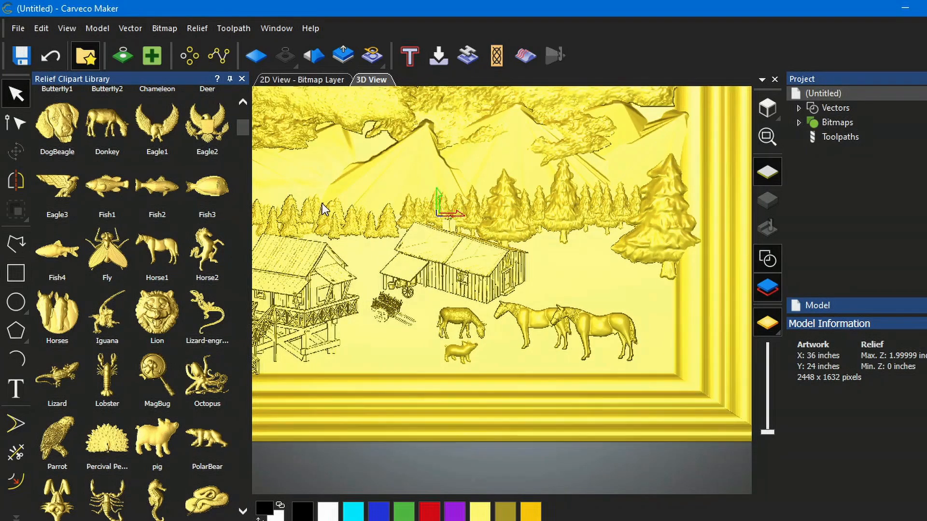
pyautogui.scroll(-2, 323, 204)
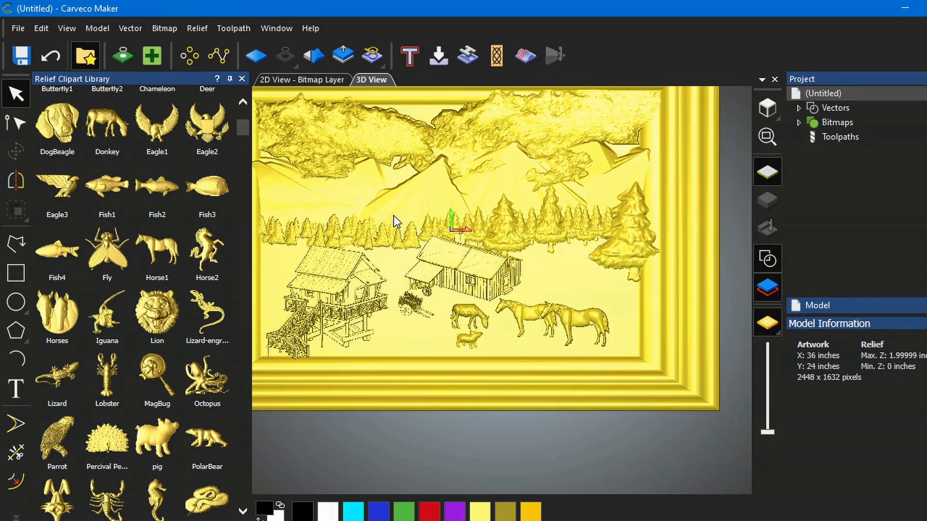
pyautogui.moveTo(393, 216); pyautogui.dragTo(426, 273, button='middle')
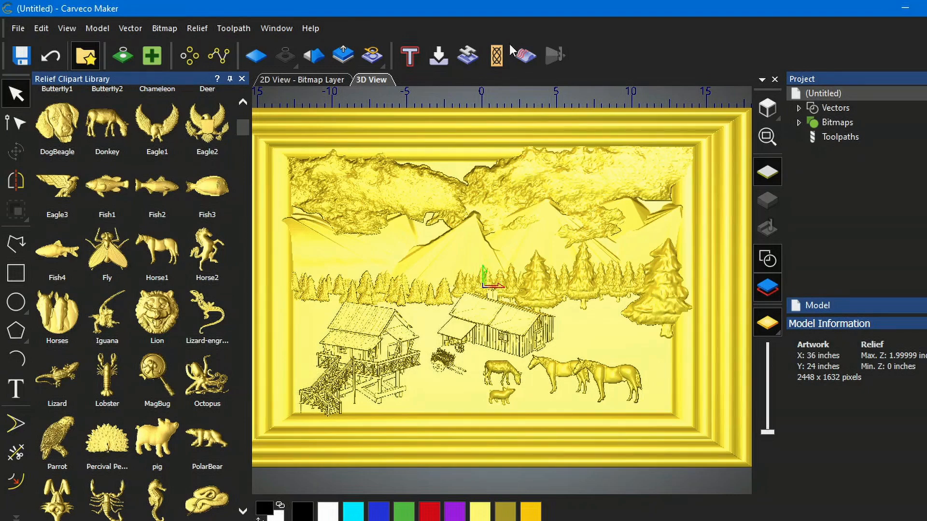
pyautogui.click(242, 78)
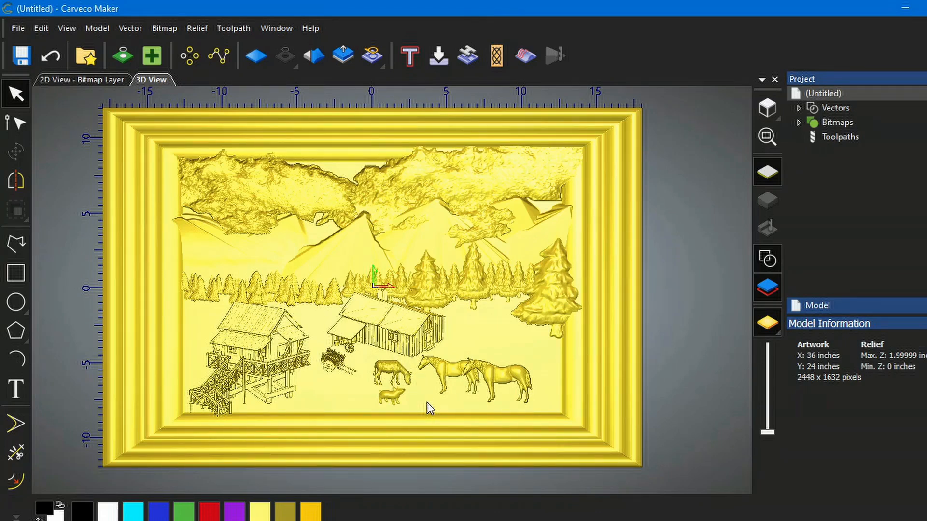
pyautogui.scroll(2, 427, 402)
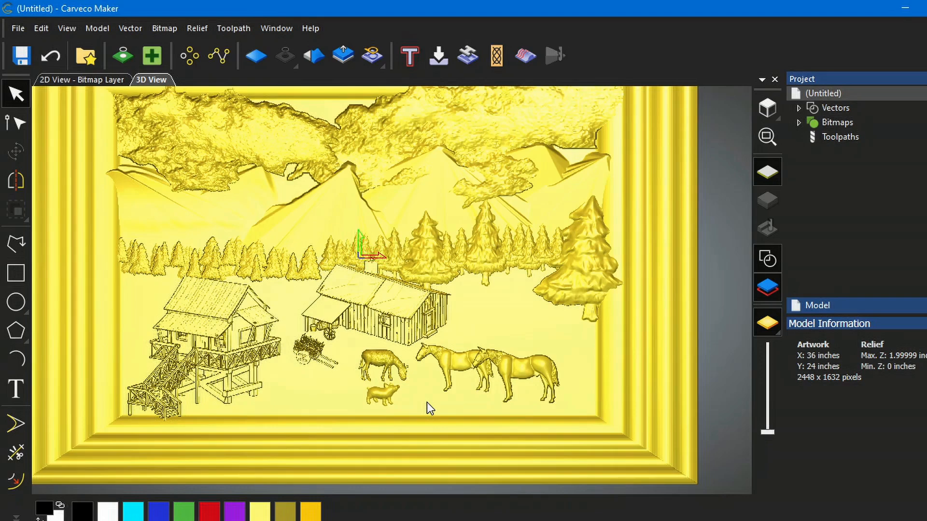
pyautogui.moveTo(427, 402); pyautogui.dragTo(441, 421, button='middle')
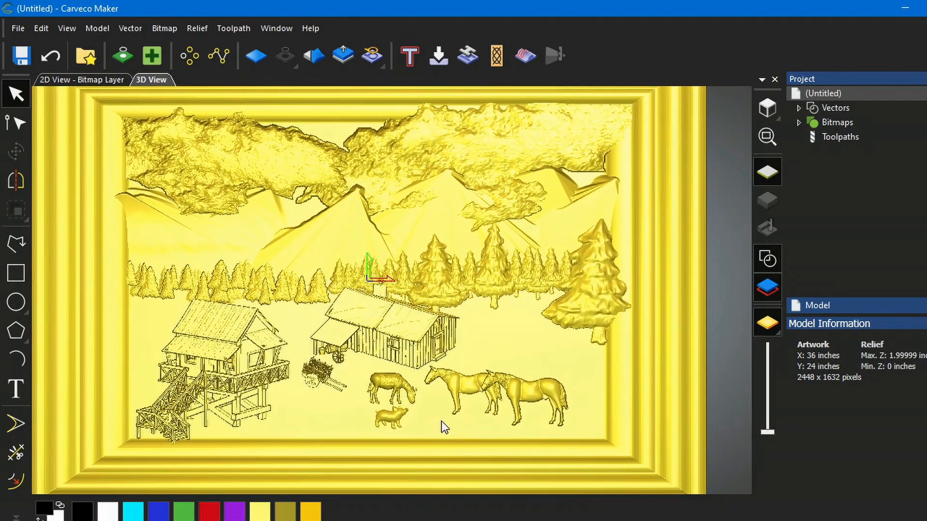
pyautogui.scroll(-2, 446, 403)
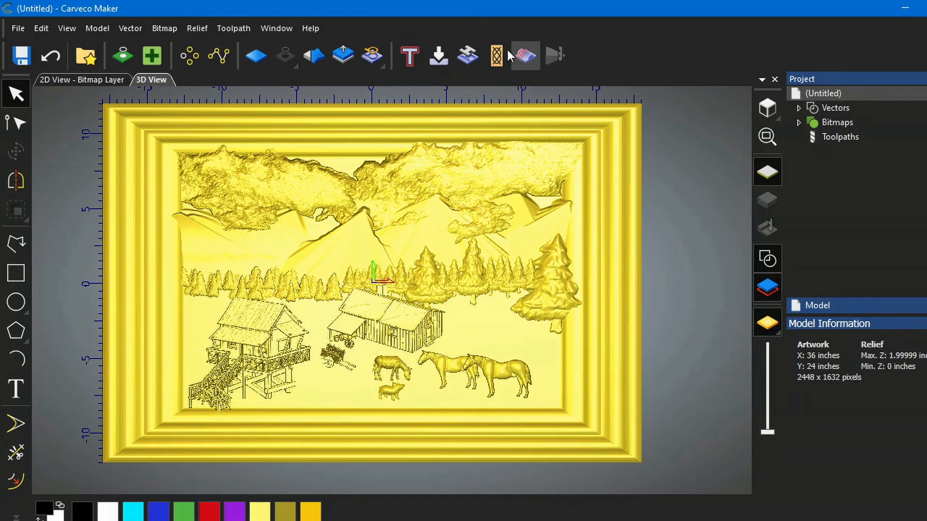
pyautogui.click(235, 28)
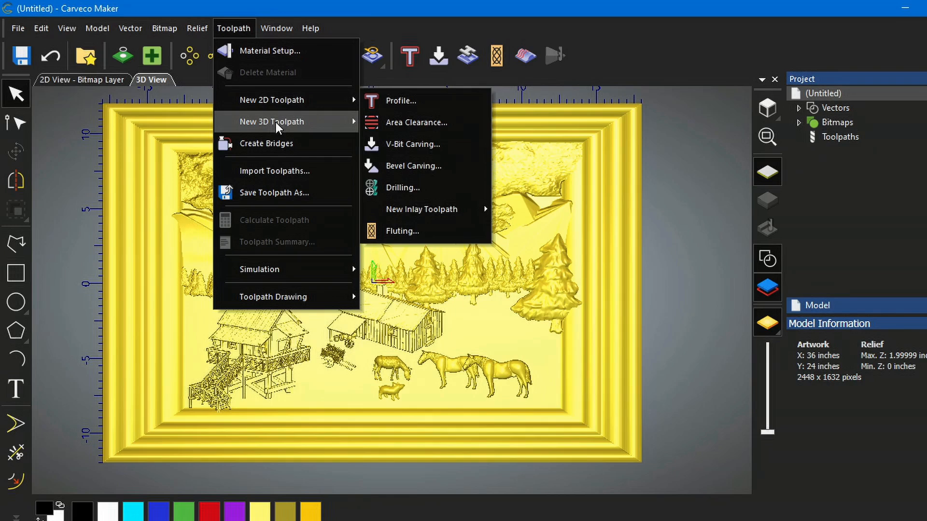
pyautogui.moveTo(279, 123)
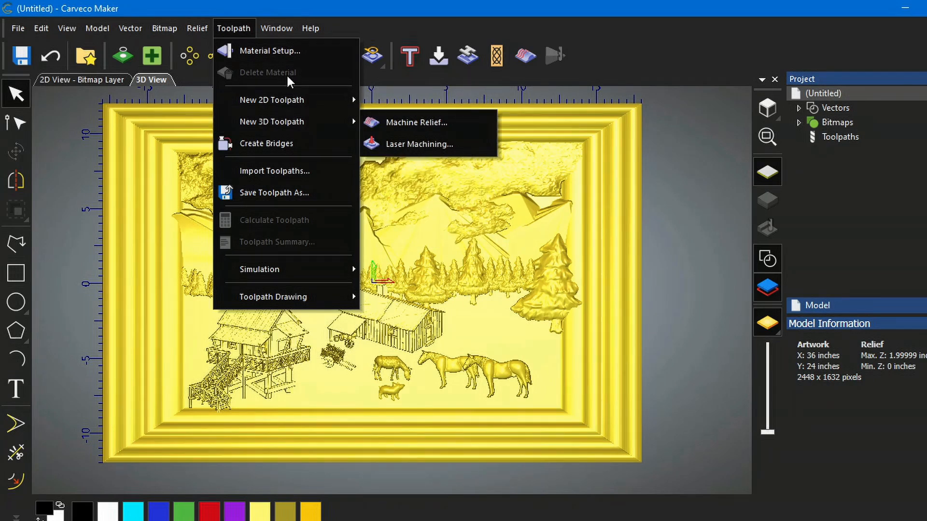
pyautogui.click(276, 28)
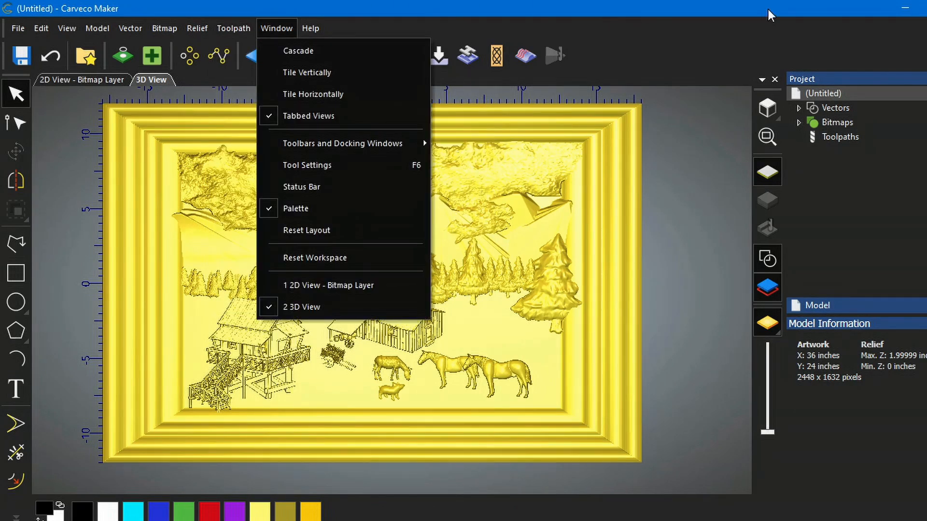
# - Open the Machine Relief toolpath command from the project's toolpaths section
pyautogui.click(833, 137)
pyautogui.click(835, 137)
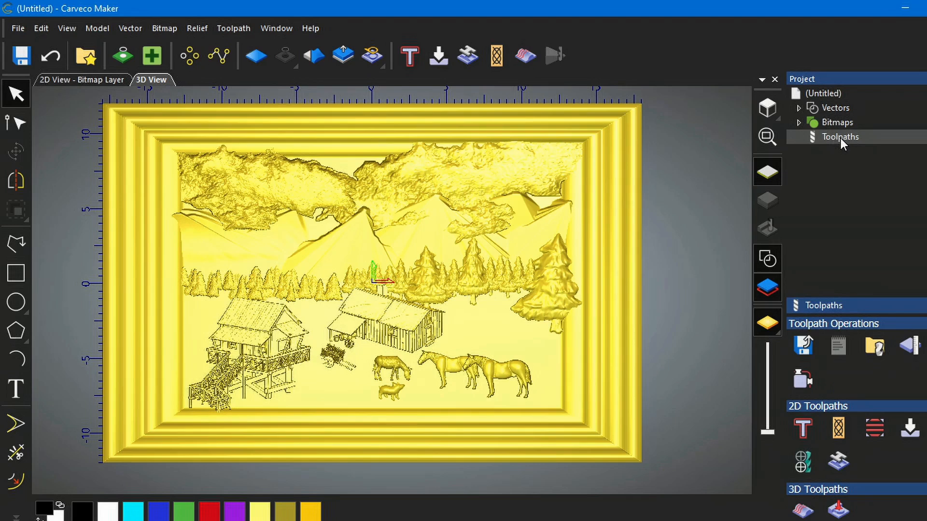
pyautogui.scroll(-1, 856, 417)
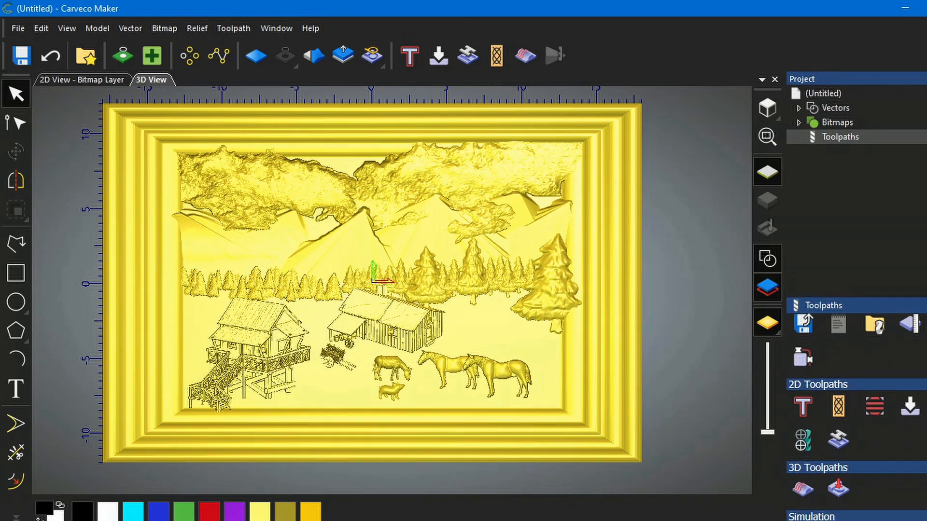
pyautogui.click(803, 490)
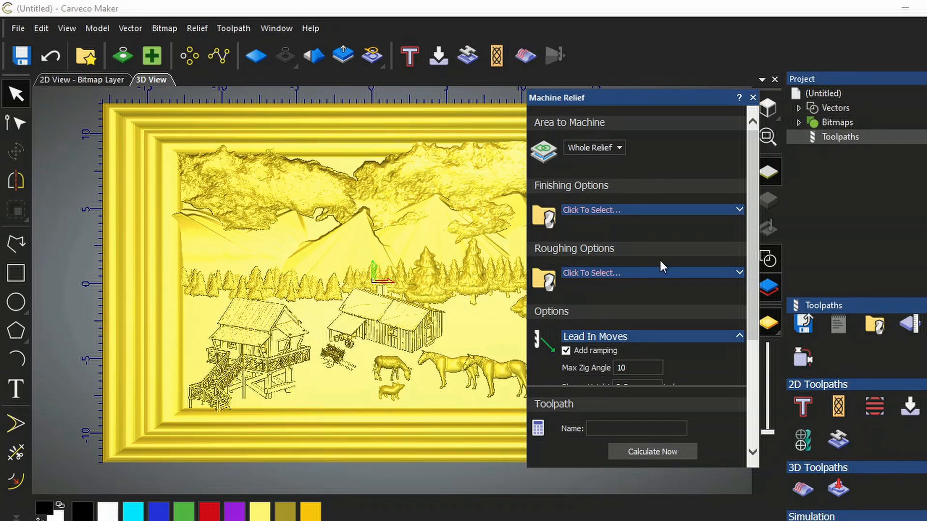
# - Open the roughing tool database and browse the metric and inch tool groups for a suitable end mill
pyautogui.click(740, 272)
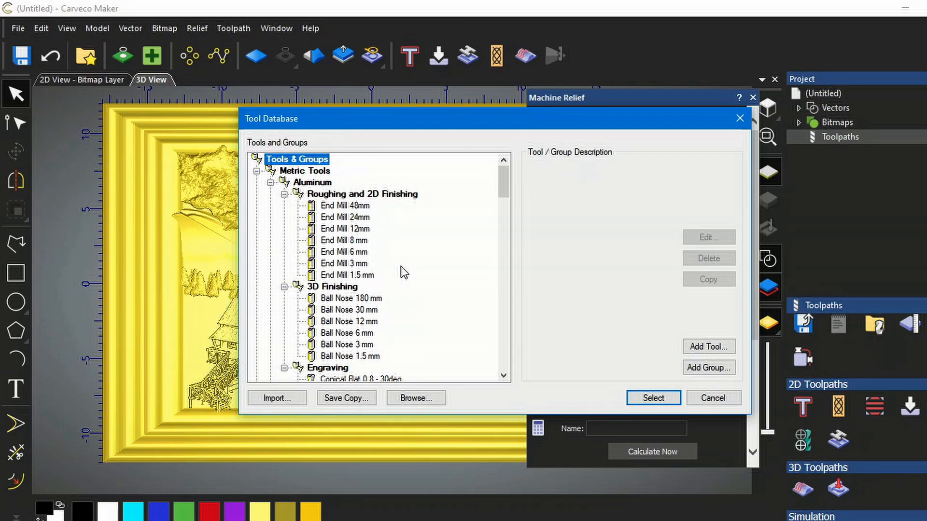
pyautogui.scroll(-1, 389, 263)
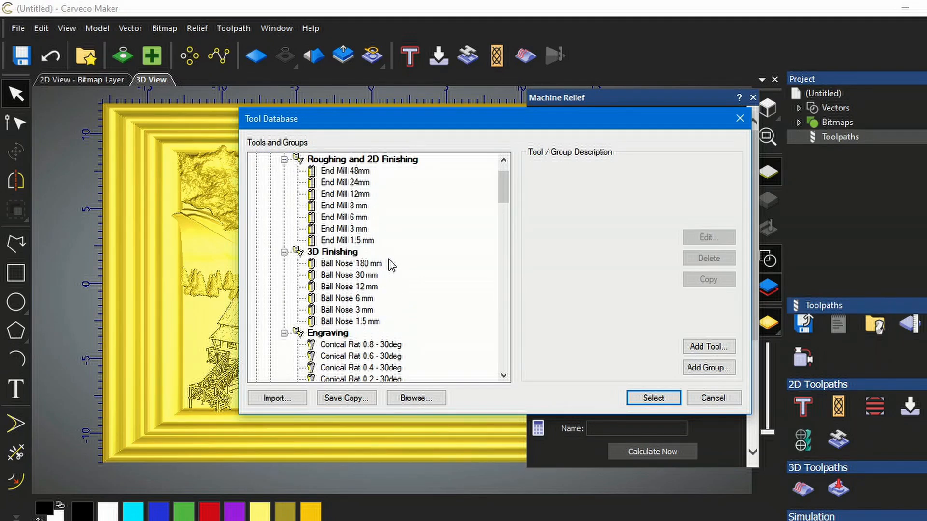
pyautogui.scroll(-4, 391, 265)
pyautogui.scroll(-5, 393, 267)
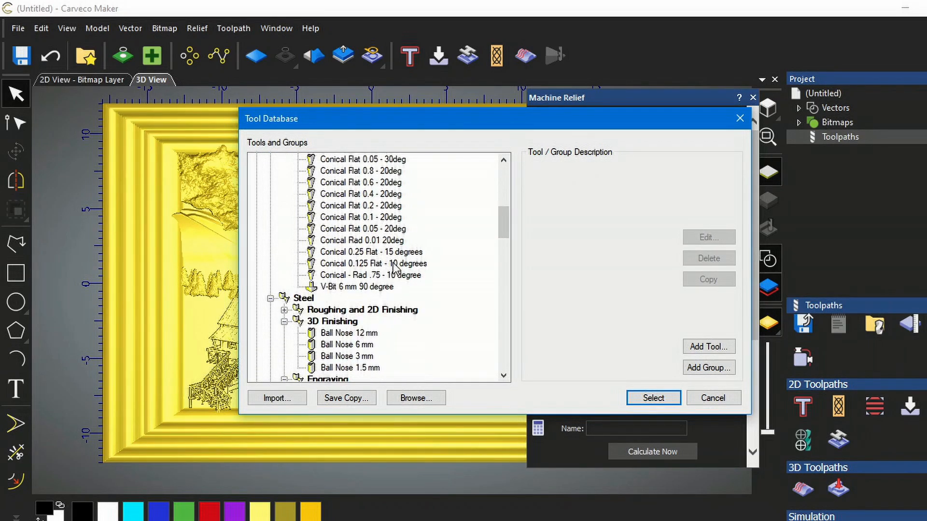
pyautogui.scroll(-6, 396, 269)
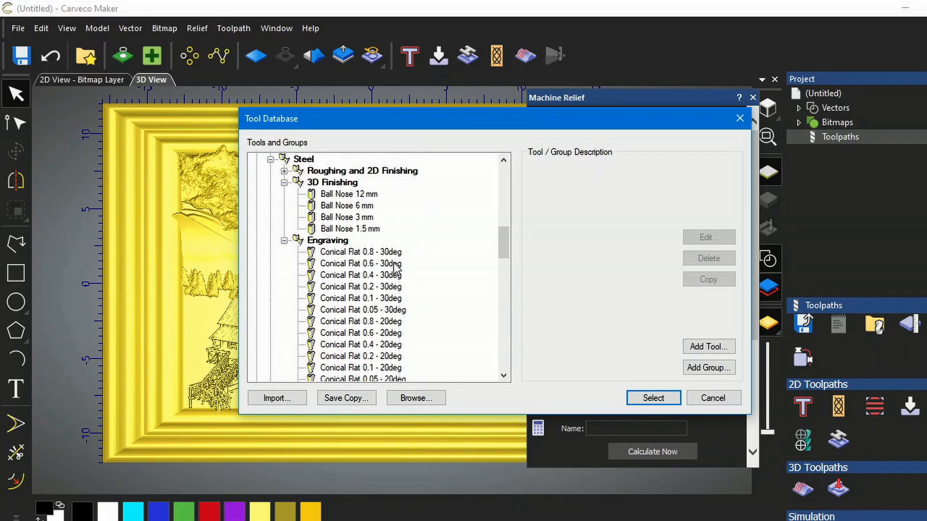
pyautogui.scroll(-6, 397, 266)
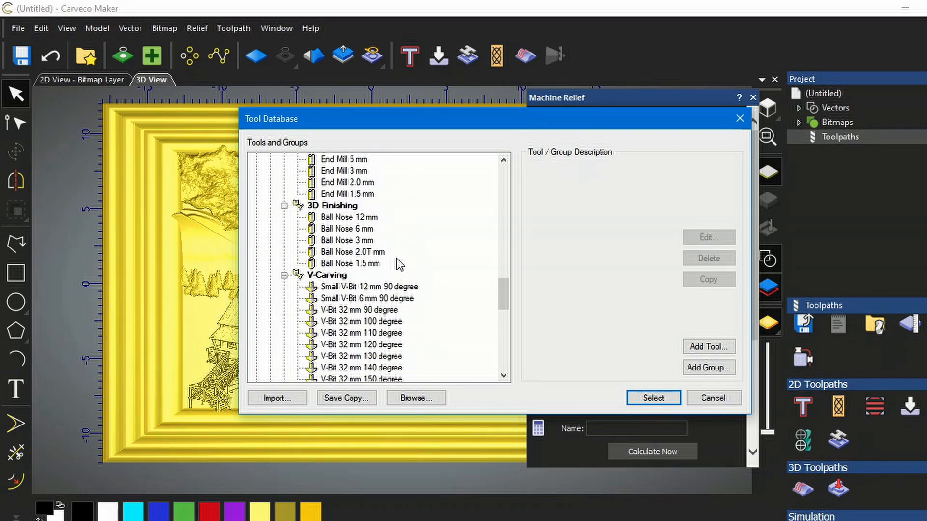
pyautogui.scroll(-5, 399, 267)
pyautogui.scroll(-2, 401, 264)
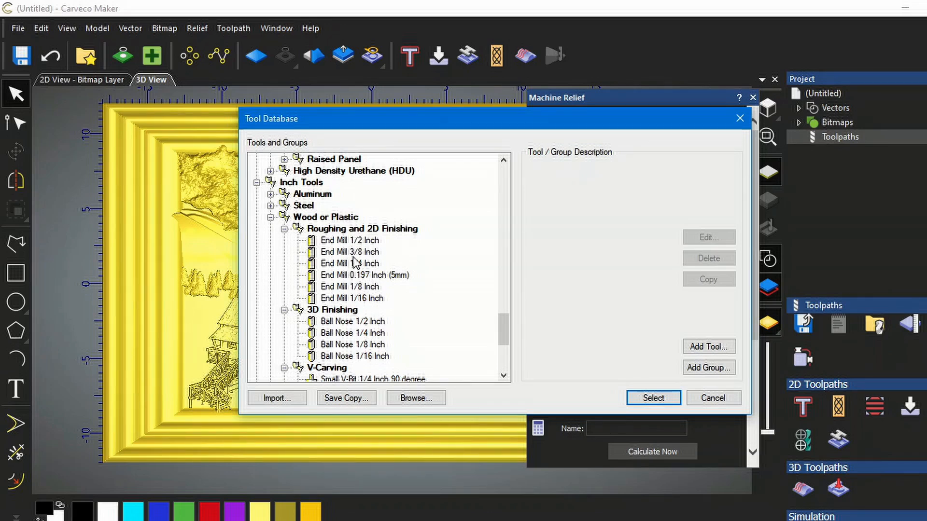
pyautogui.scroll(-2, 365, 273)
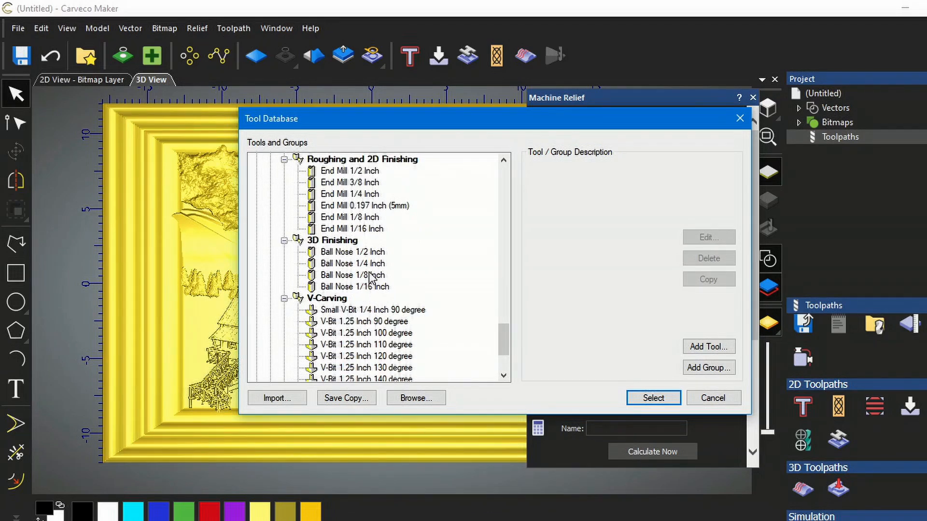
pyautogui.scroll(1, 371, 278)
pyautogui.scroll(1, 370, 276)
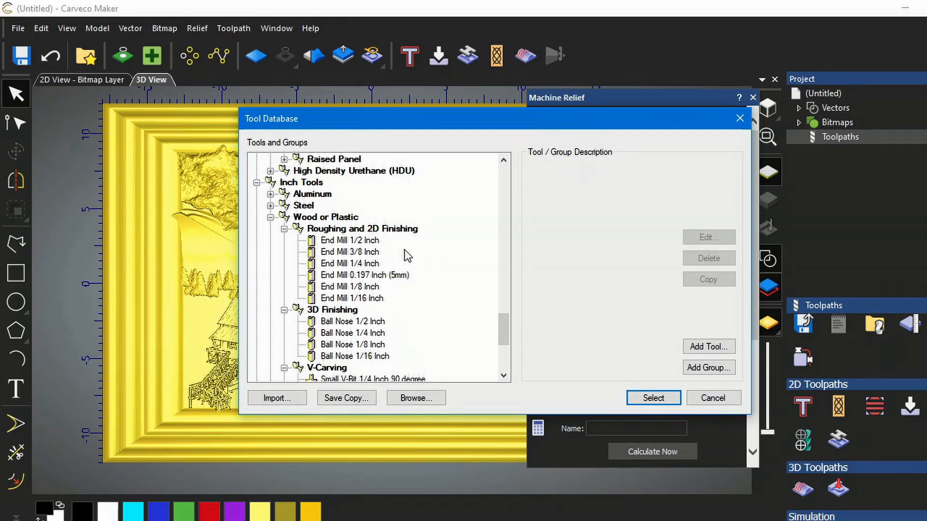
# - Copy the End Mill 1/2 Inch tool in the Inch Tools wood roughing group and select the copy
pyautogui.click(344, 242)
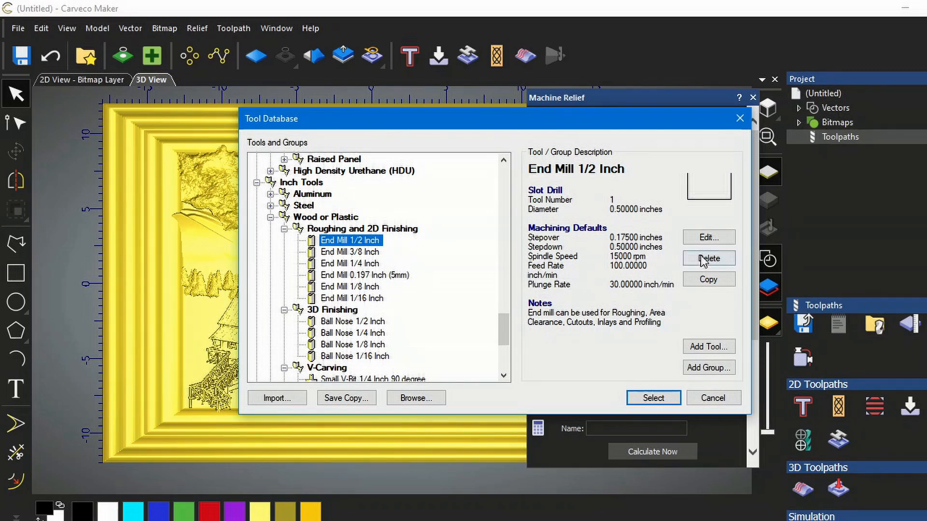
pyautogui.click(712, 281)
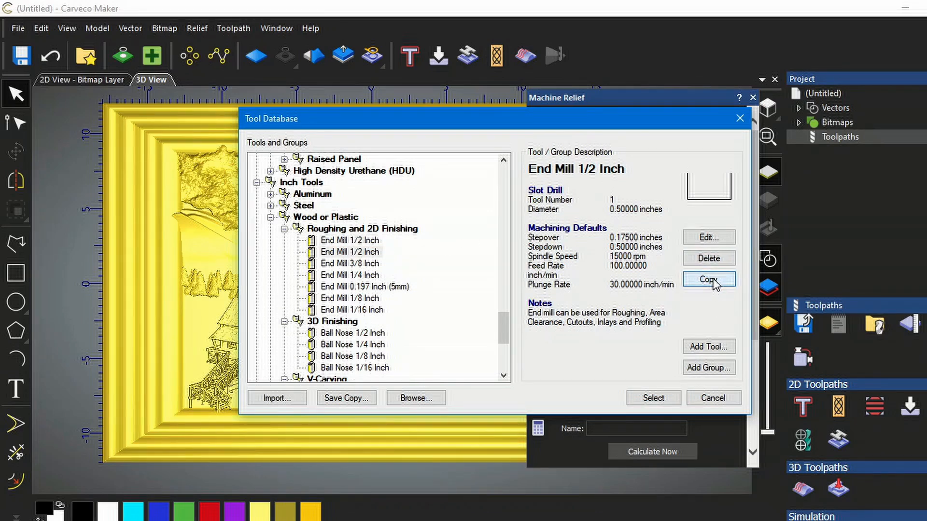
pyautogui.click(353, 240)
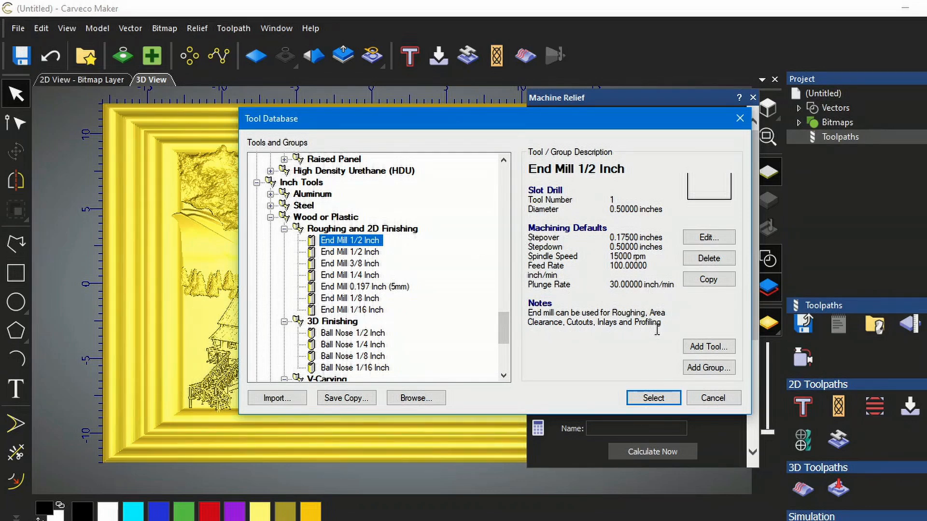
# - Edit the copied tool: rename it End Mill 1 Inch, set diameter to 1.0 and stepdown to 0.25 inches
pyautogui.click(707, 237)
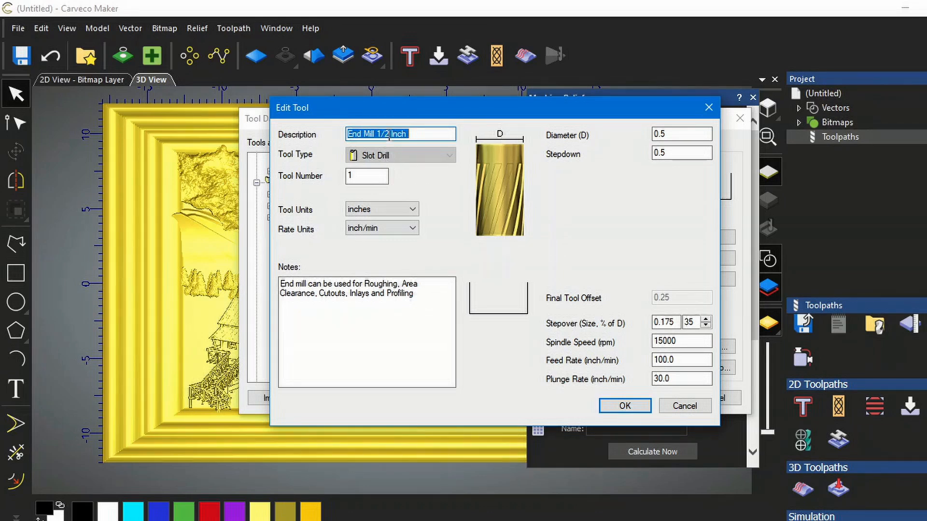
pyautogui.moveTo(390, 134); pyautogui.dragTo(381, 132)
pyautogui.press('BackSpace')
pyautogui.doubleClick(671, 134)
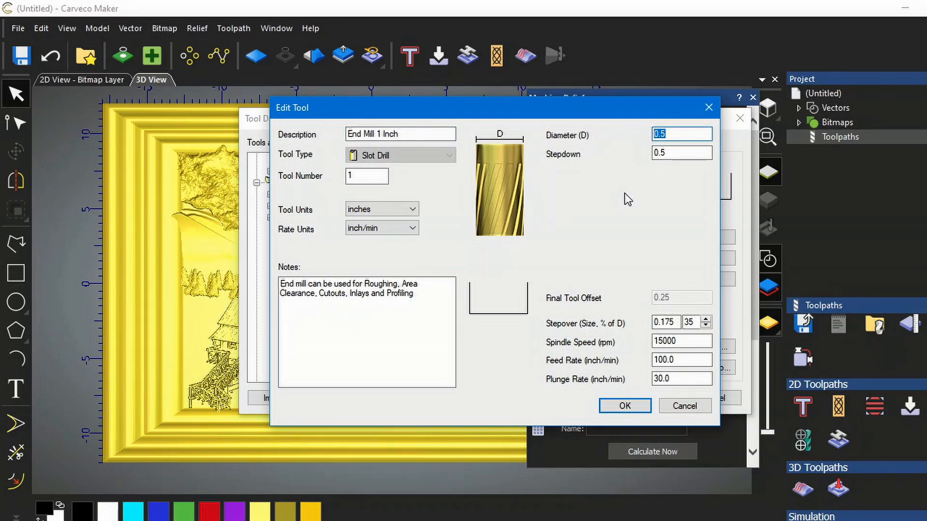
pyautogui.write('1.0')
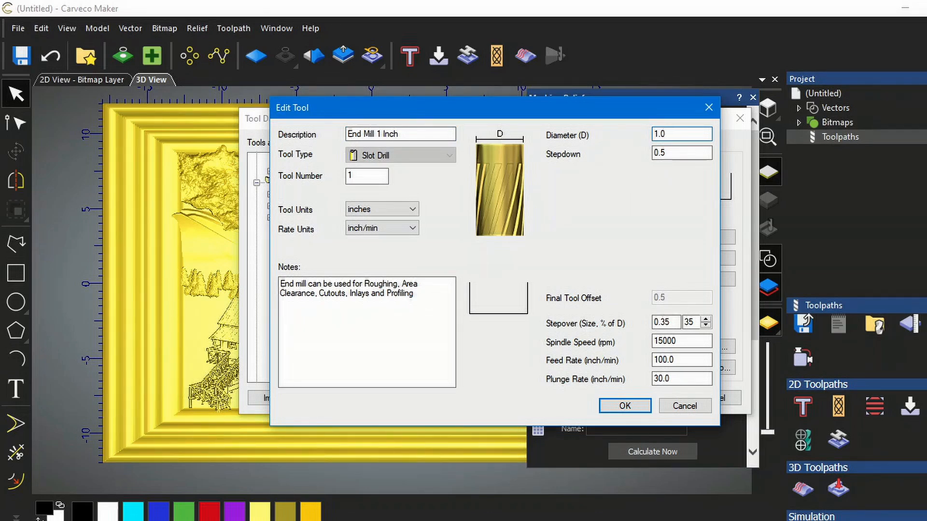
pyautogui.click(669, 154)
pyautogui.moveTo(669, 154); pyautogui.dragTo(660, 154)
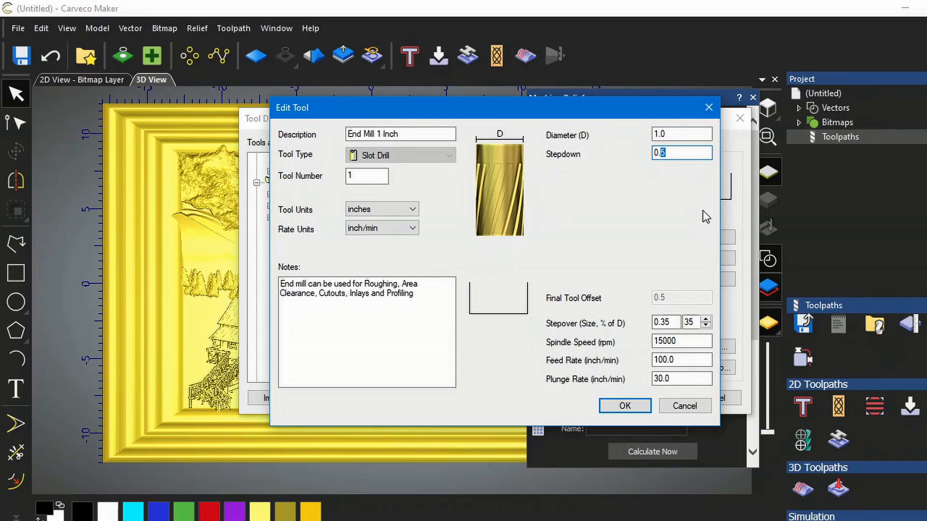
pyautogui.write('25')
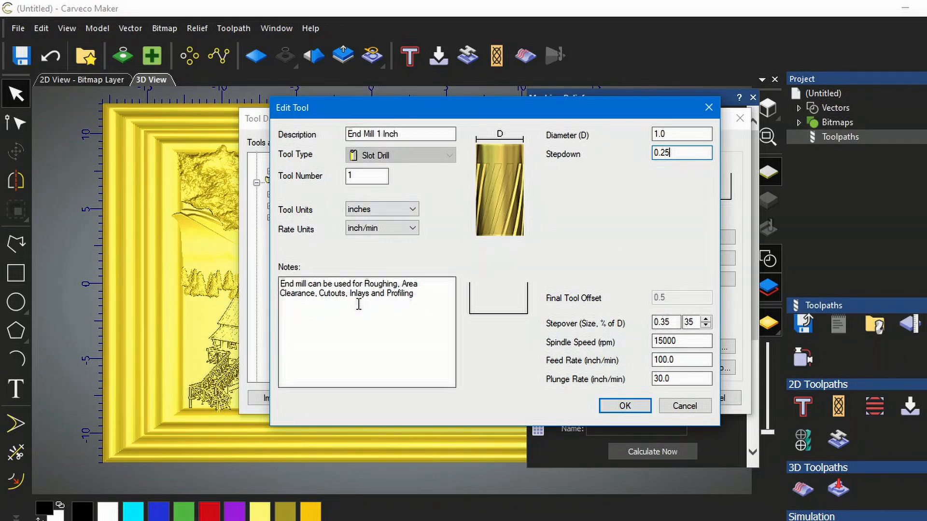
pyautogui.click(625, 406)
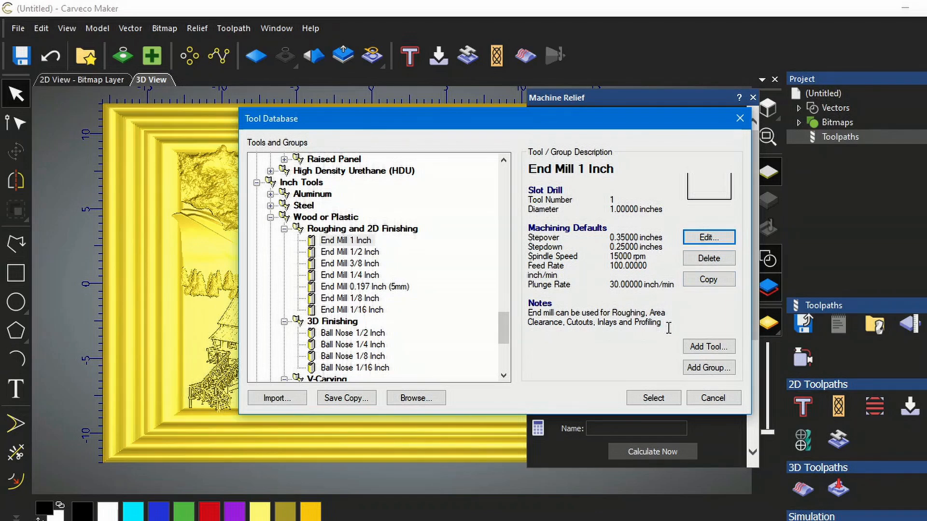
# - Select End Mill 1 Inch as the roughing tool and expand its roughing settings
pyautogui.click(656, 399)
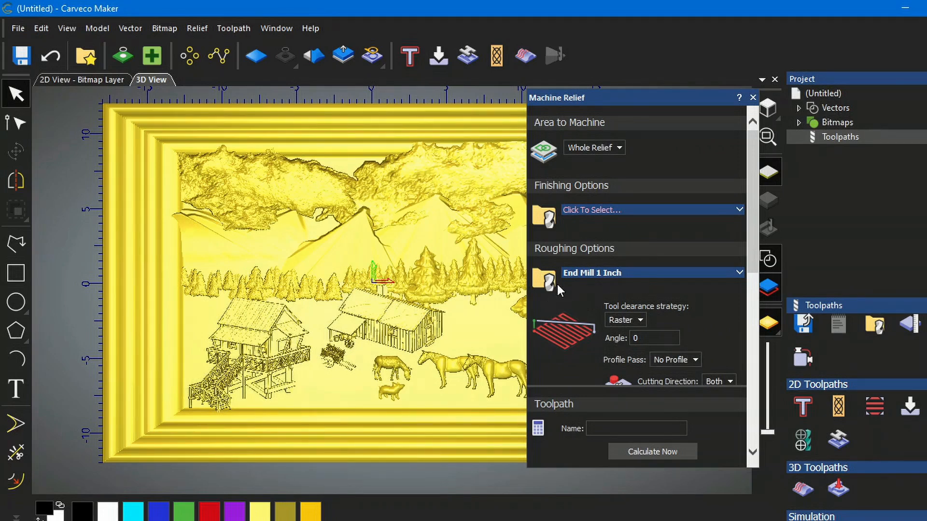
pyautogui.click(740, 272)
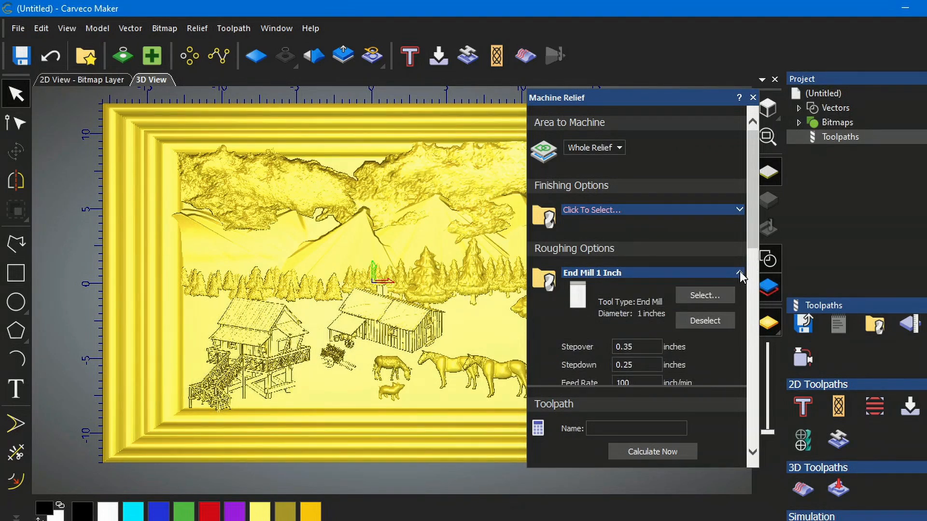
pyautogui.scroll(-3, 707, 334)
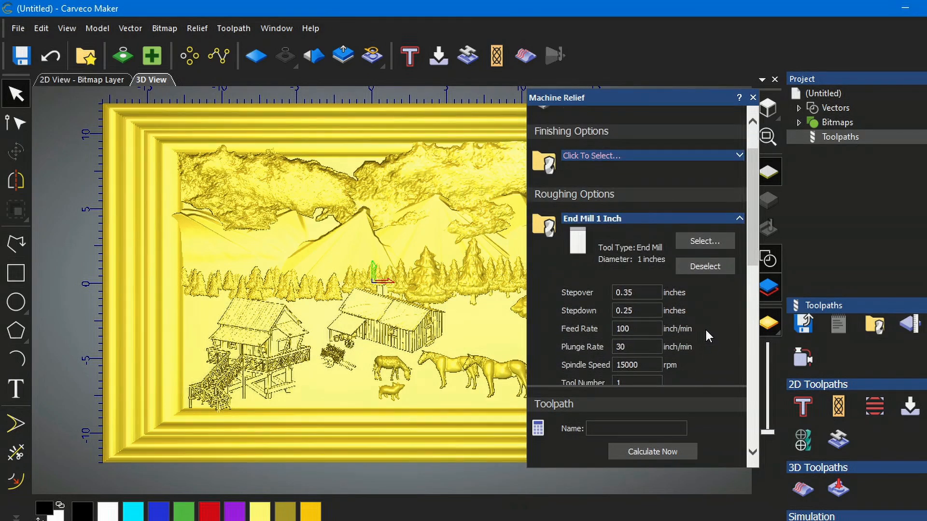
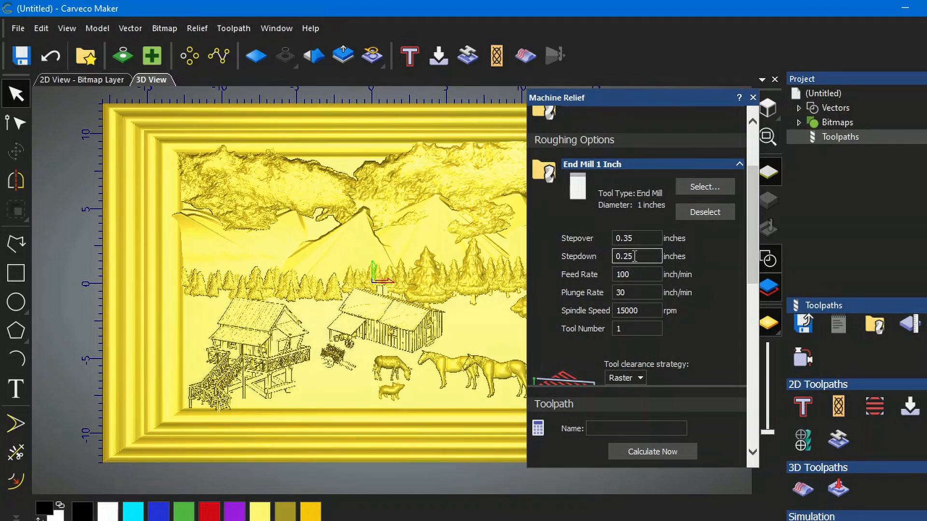
# - Set the End Mill 1 Inch roughing stepdown to 0.15 inches and spindle speed to 18000 rpm
pyautogui.click(632, 257)
pyautogui.click(640, 257)
pyautogui.write('15')
pyautogui.click(638, 293)
pyautogui.click(633, 310)
pyautogui.press('BackSpace')
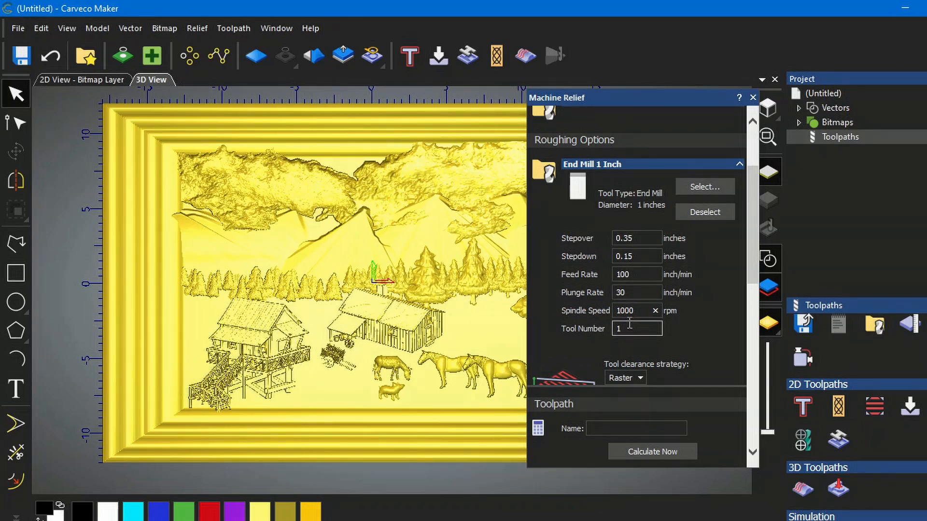
pyautogui.write('8')
# - Review the clearance strategy, Z slices, lead-in moves and safe Z settings of the roughing toolpath
pyautogui.scroll(-2, 697, 341)
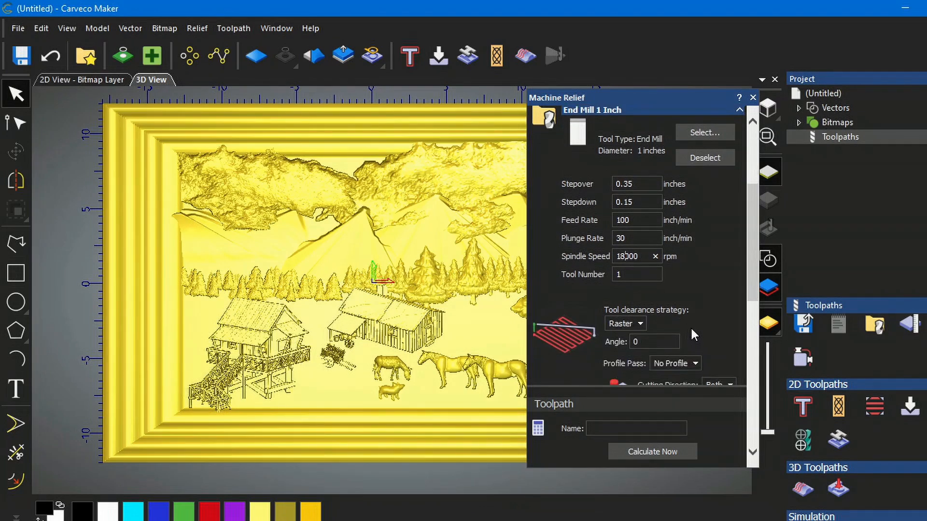
pyautogui.scroll(-2, 699, 321)
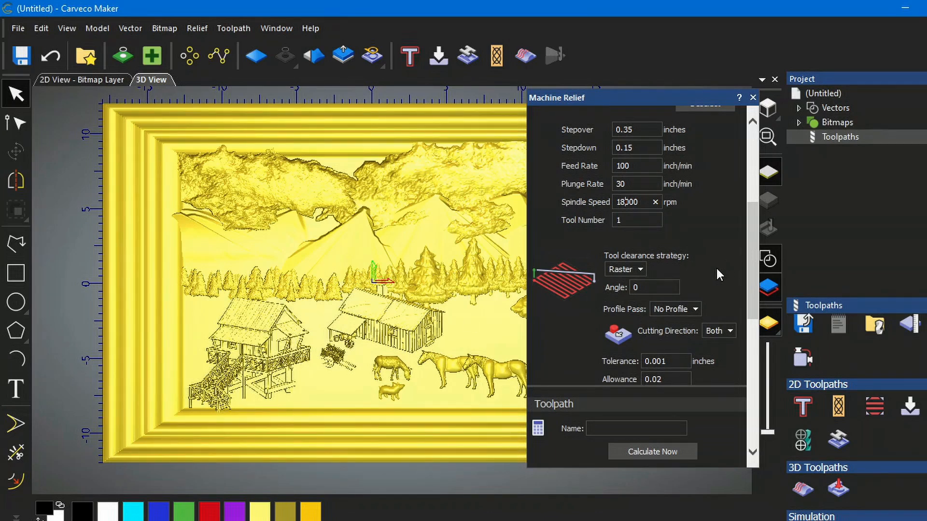
pyautogui.scroll(-1, 716, 268)
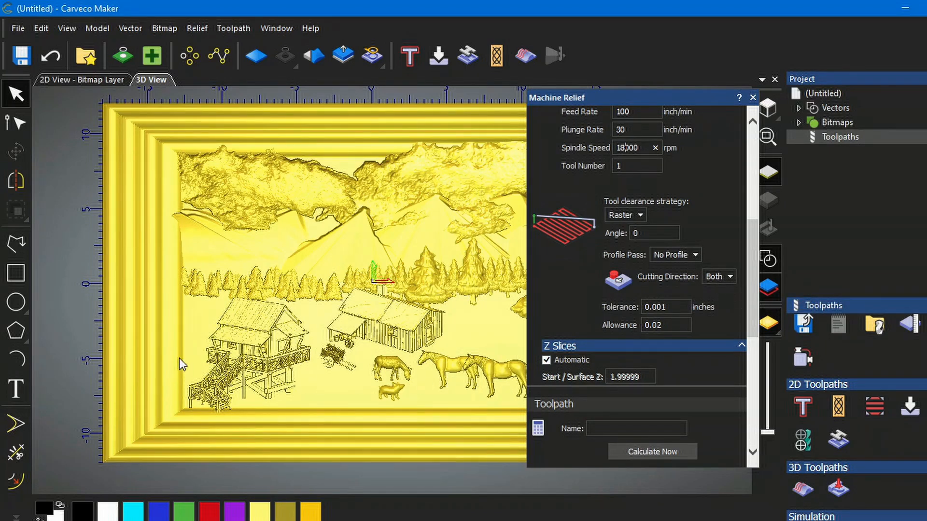
pyautogui.scroll(-2, 700, 336)
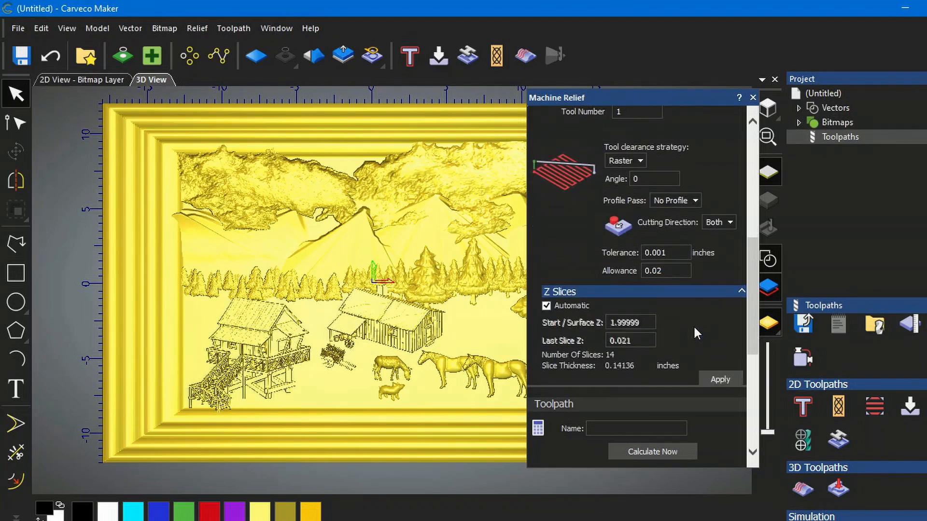
pyautogui.scroll(-2, 696, 329)
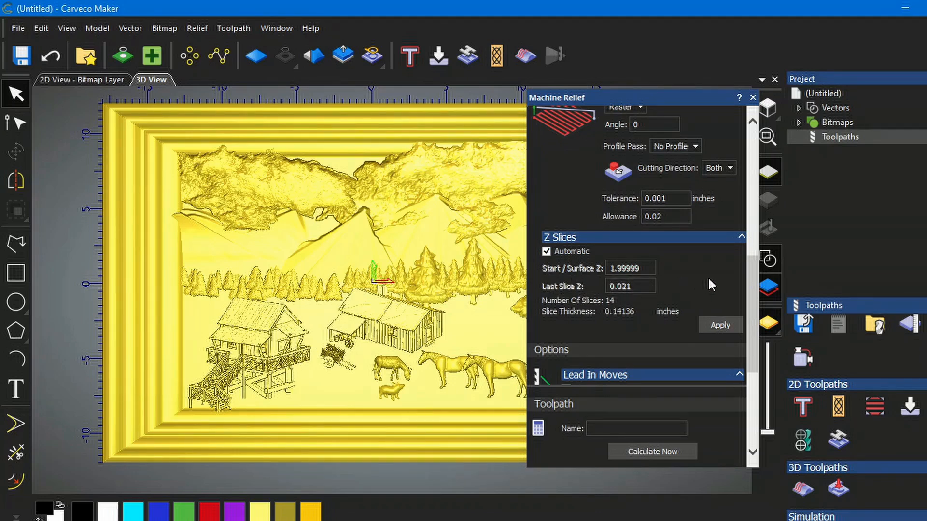
pyautogui.scroll(-4, 709, 276)
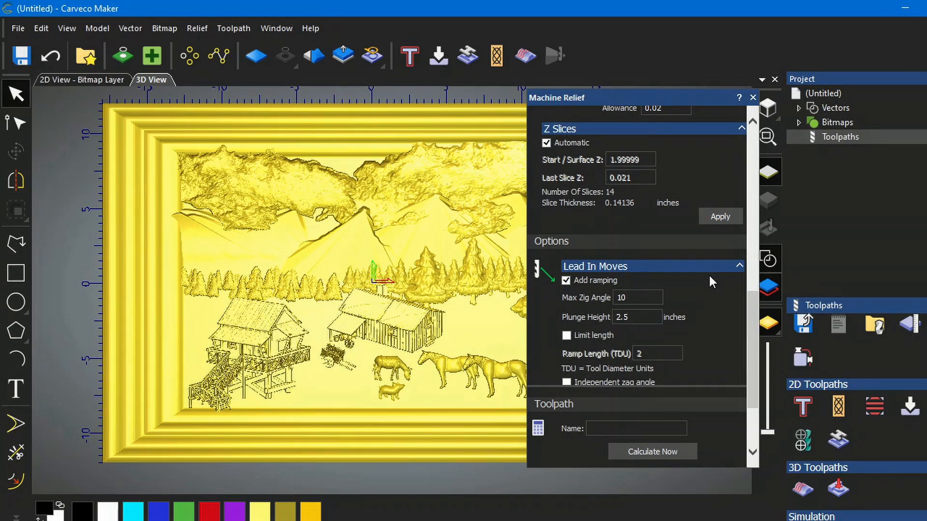
pyautogui.scroll(-2, 709, 281)
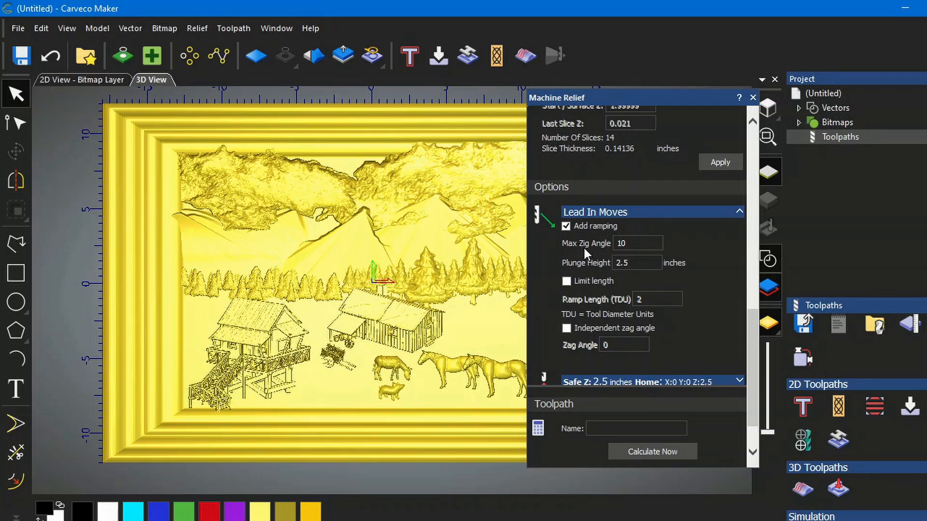
pyautogui.click(630, 246)
pyautogui.scroll(-2, 698, 291)
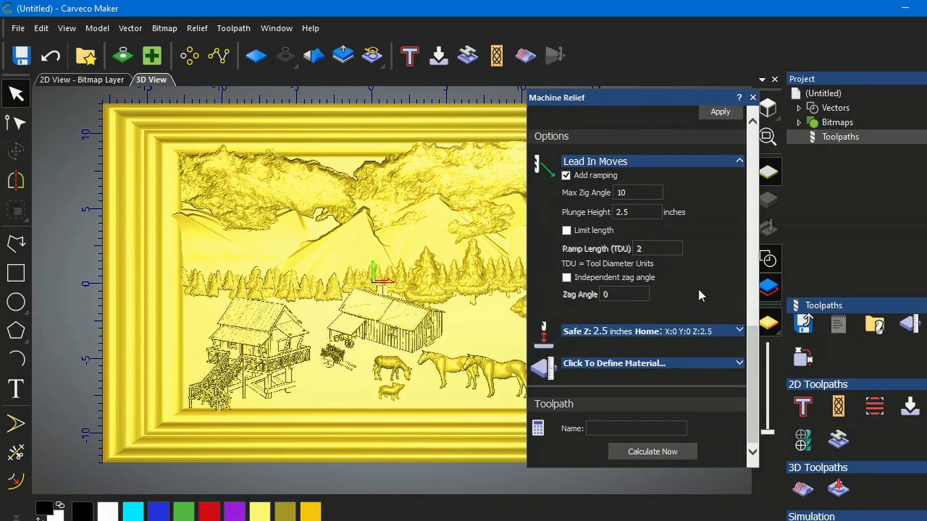
pyautogui.click(739, 331)
# - Define the material thickness as 2.5 inches
pyautogui.scroll(-3, 732, 302)
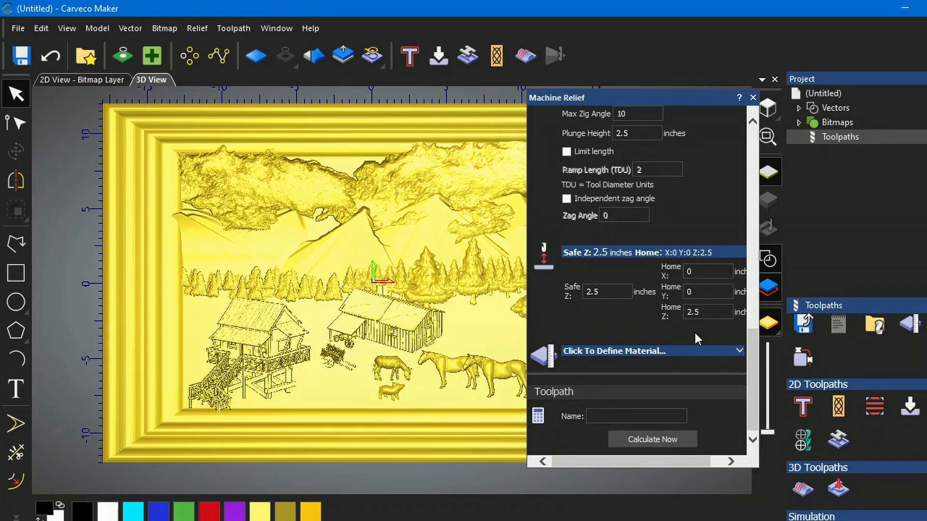
pyautogui.click(739, 353)
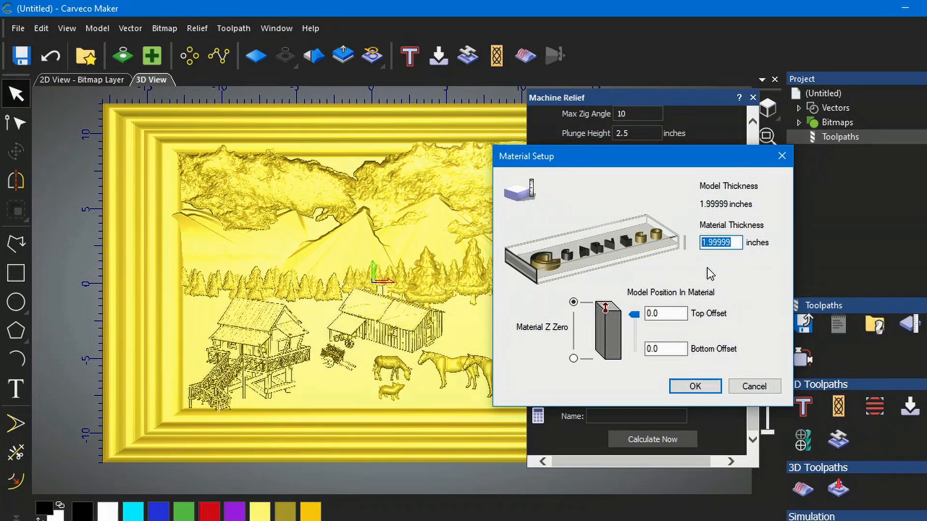
pyautogui.write('2.5')
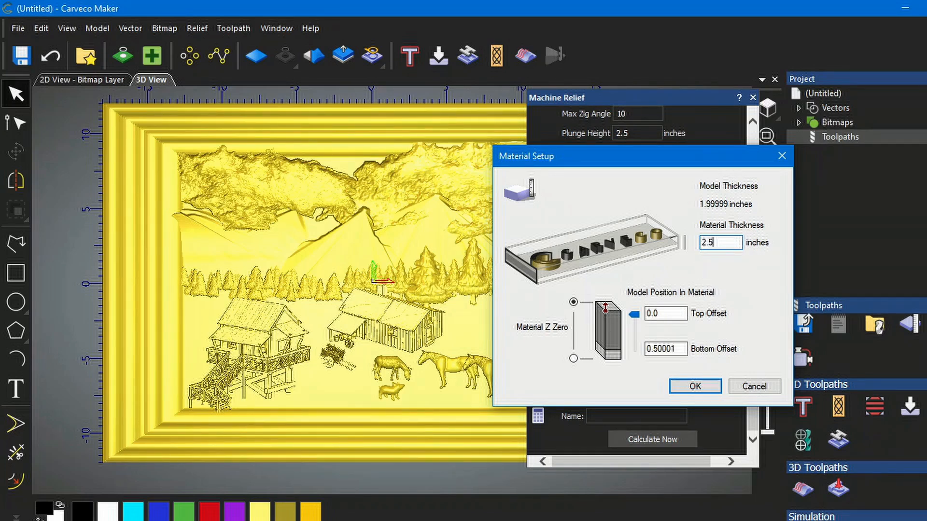
pyautogui.click(695, 387)
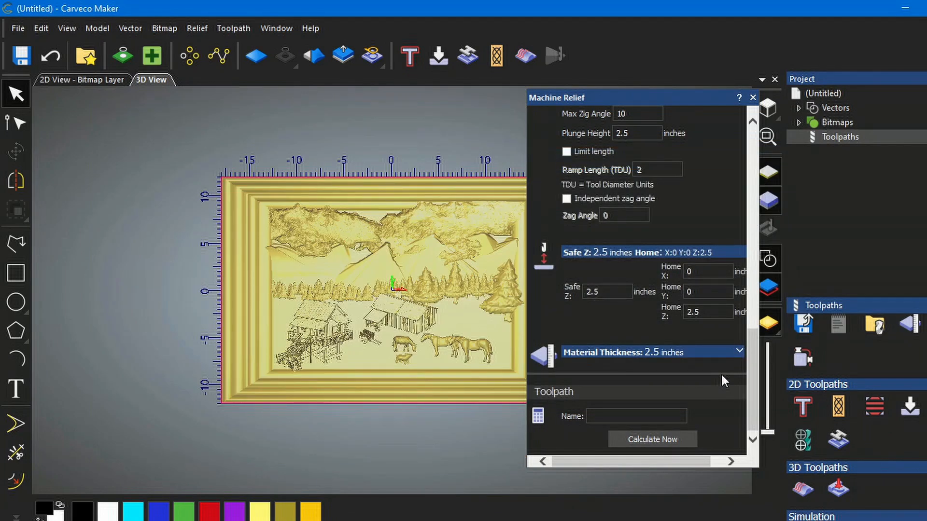
# - Name the toolpath CUT 1 1.0 IN, calculate it, and close the Machine Relief dialog
pyautogui.click(642, 416)
pyautogui.write('CUT 1 1.0 IN')
pyautogui.click(653, 440)
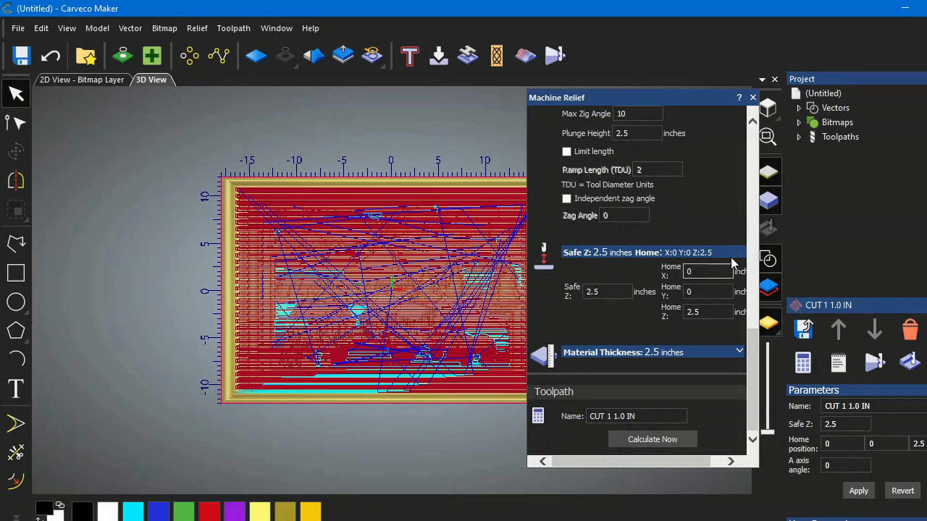
pyautogui.click(753, 97)
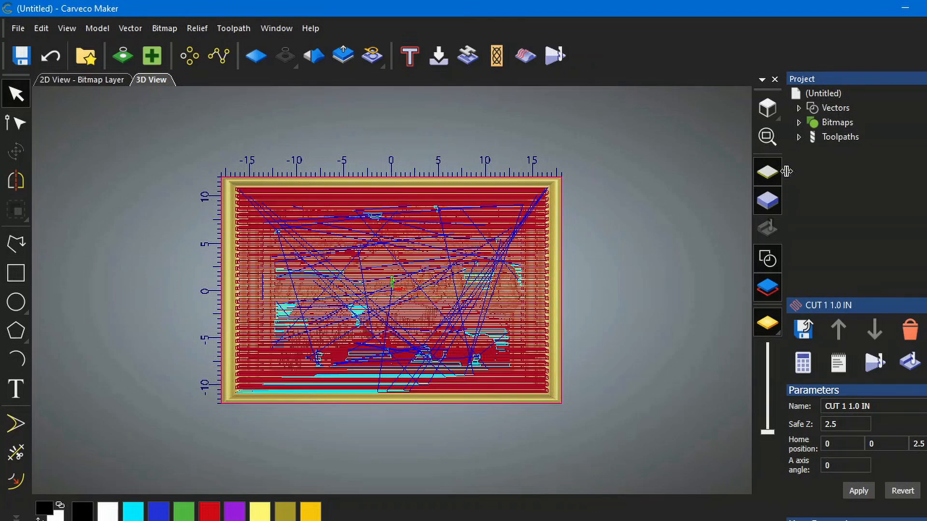
# - Start a new Machine Relief toolpath and pick Ball Nose 1/4 Inch from the inch wood 3D finishing tools for roughing
pyautogui.click(831, 139)
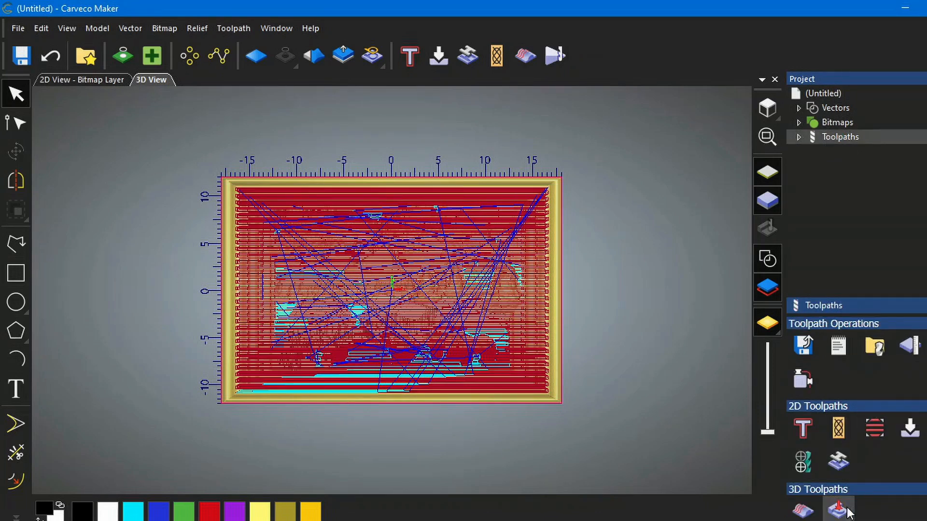
pyautogui.click(803, 513)
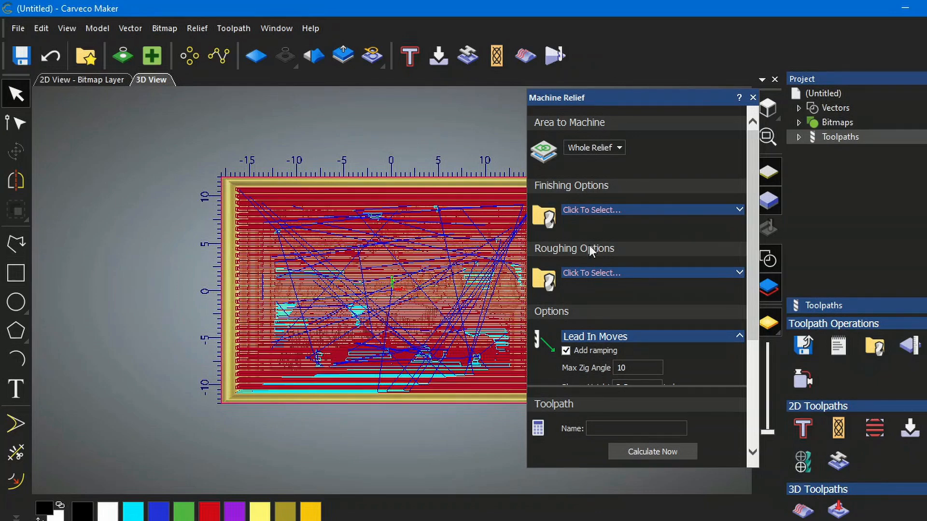
pyautogui.click(740, 273)
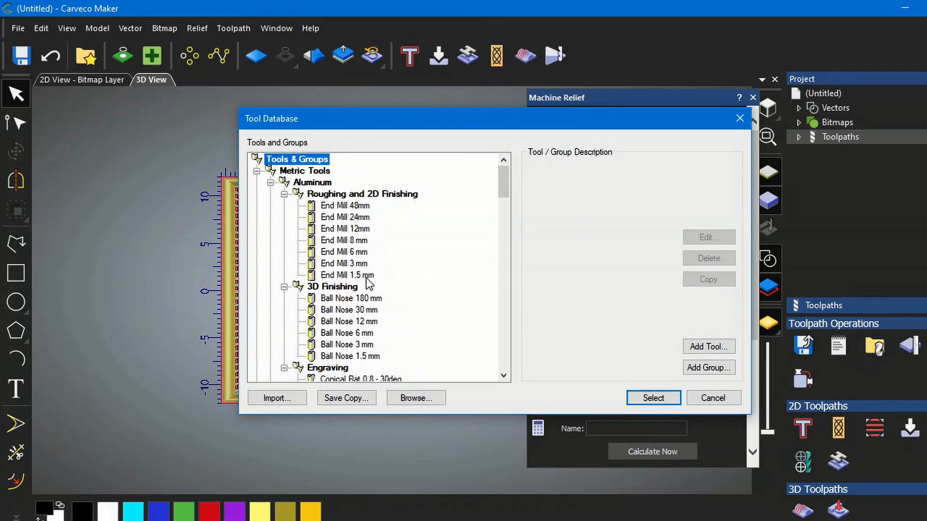
pyautogui.scroll(-11, 362, 279)
pyautogui.scroll(-6, 359, 281)
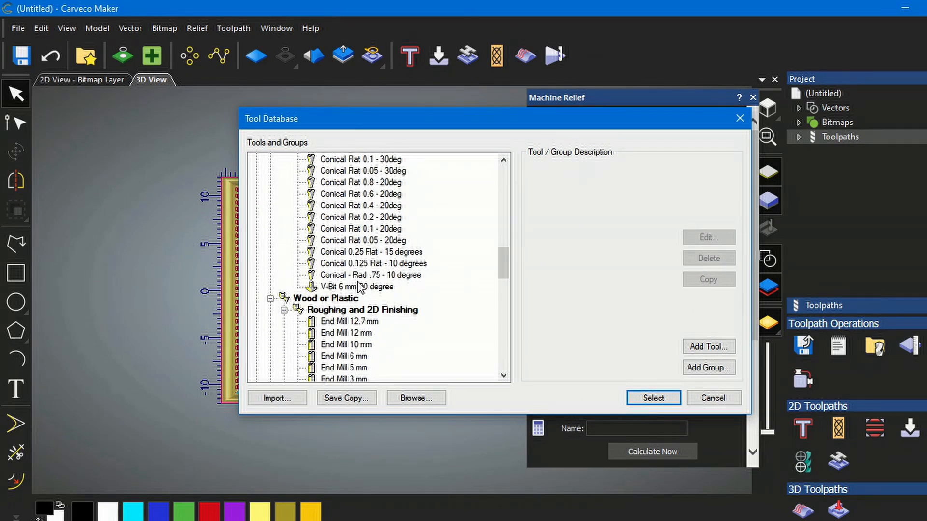
pyautogui.scroll(-1, 358, 284)
pyautogui.scroll(-7, 358, 286)
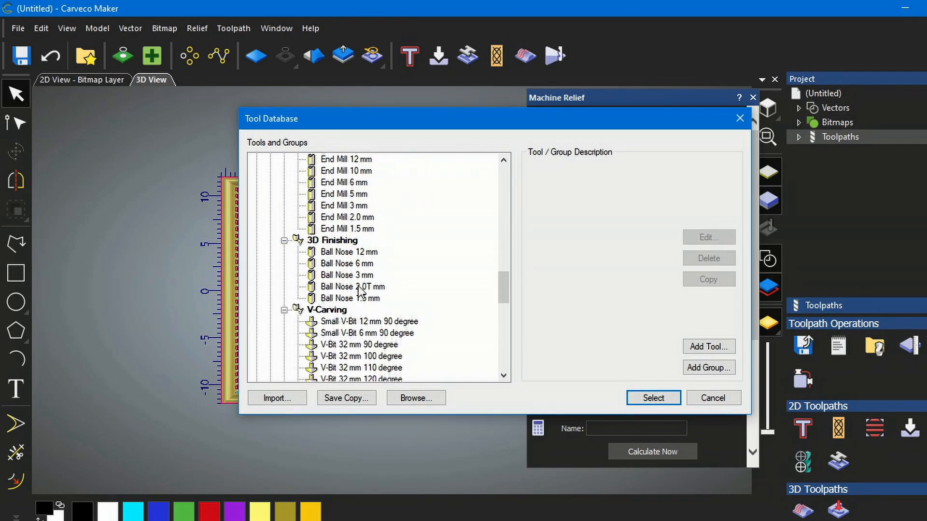
pyautogui.scroll(-5, 359, 289)
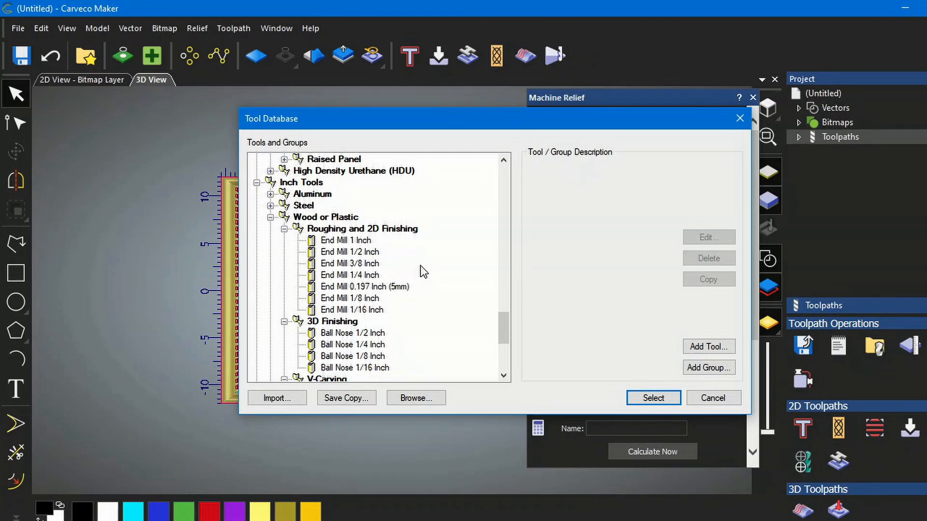
pyautogui.scroll(-1, 423, 272)
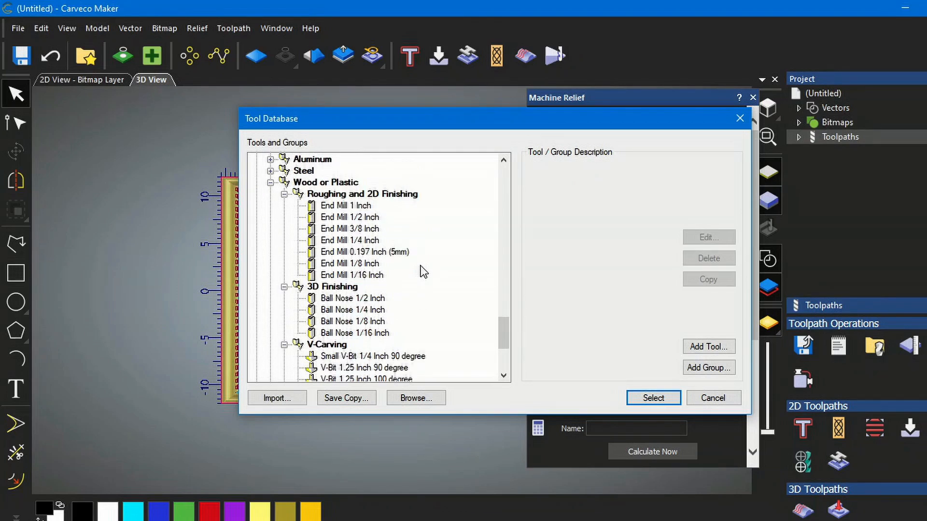
pyautogui.click(346, 312)
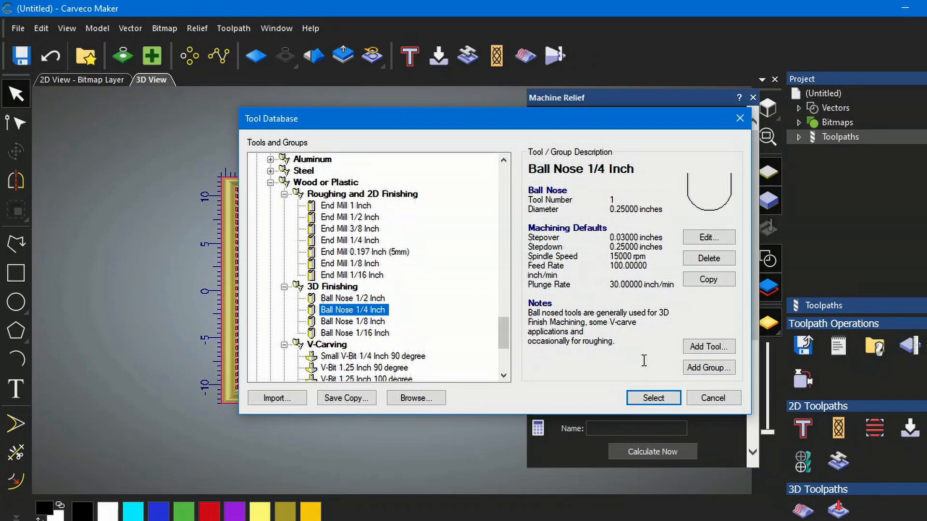
pyautogui.click(654, 398)
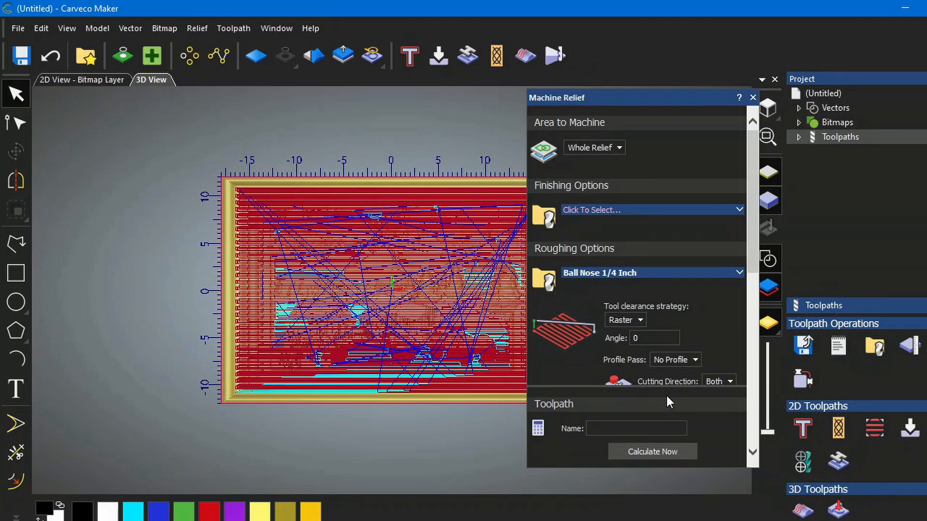
# - Set the ball nose tool's stepover to 0.05 inches and spindle speed to 20000 rpm
pyautogui.click(740, 273)
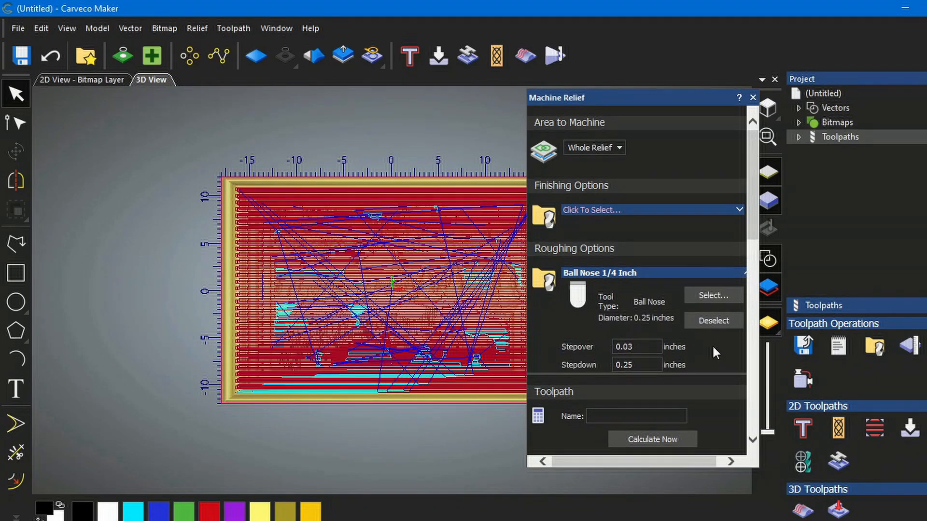
pyautogui.scroll(-2, 580, 335)
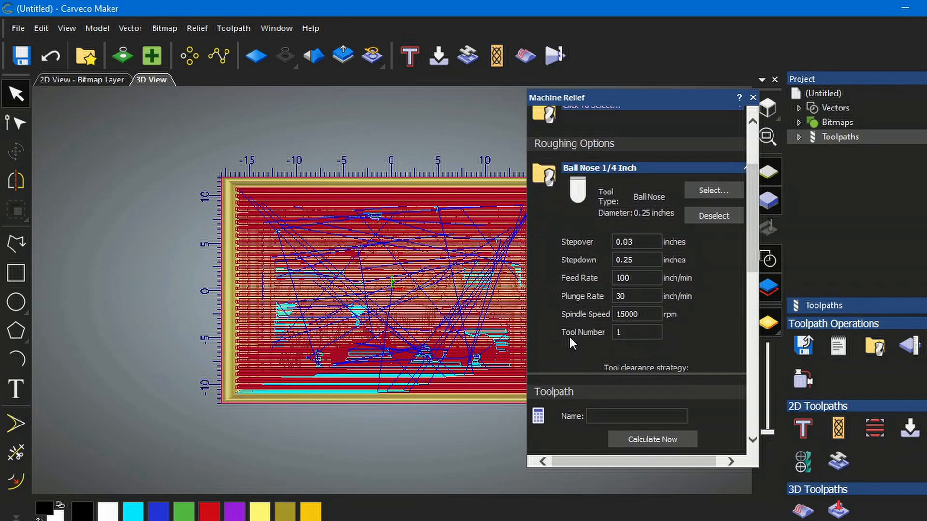
pyautogui.click(634, 242)
pyautogui.press('BackSpace')
pyautogui.write('5')
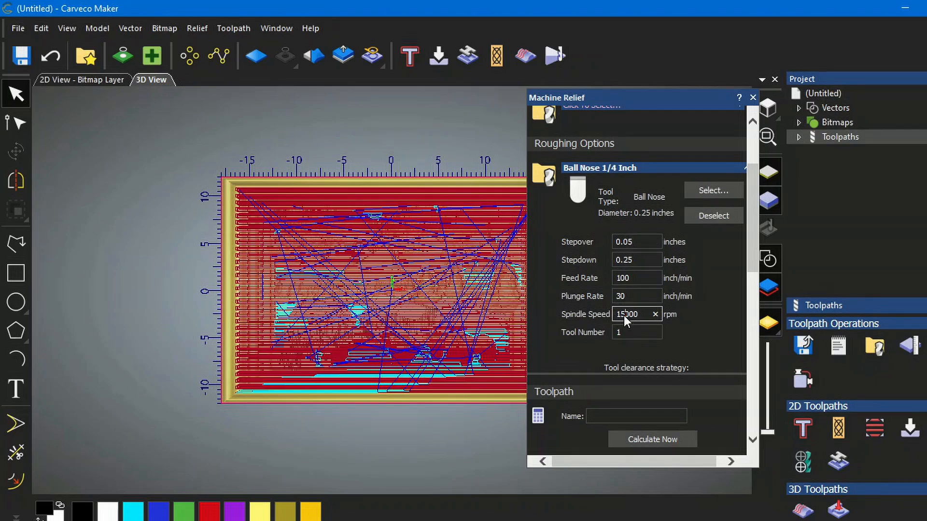
pyautogui.moveTo(625, 314); pyautogui.dragTo(615, 315)
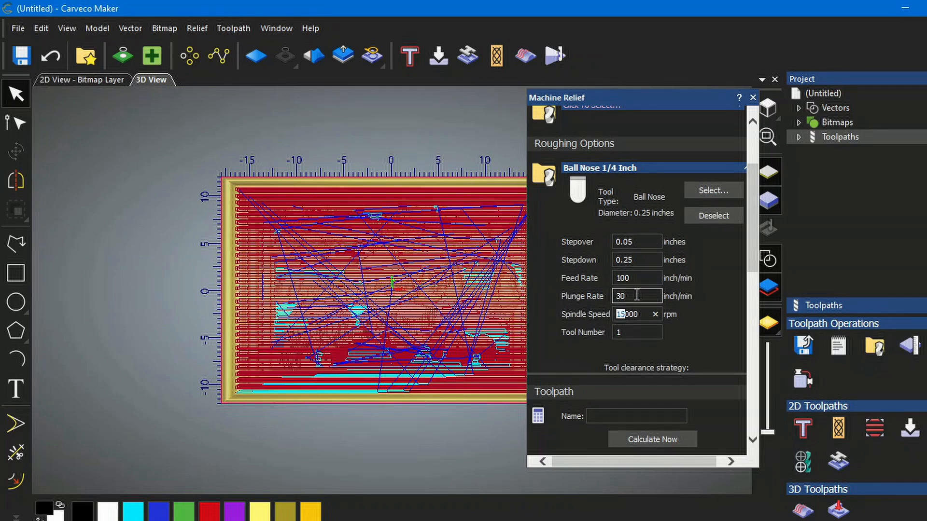
pyautogui.write('20')
# - Name the toolpath CUT 2 0.25 BALLMILL, calculate it, and close the Machine Relief dialog
pyautogui.scroll(-10, 709, 320)
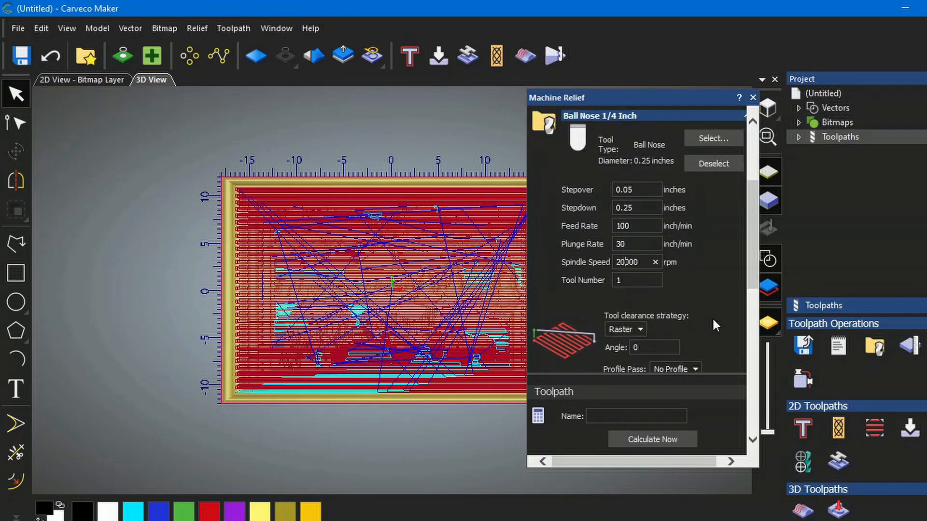
pyautogui.scroll(-4, 710, 319)
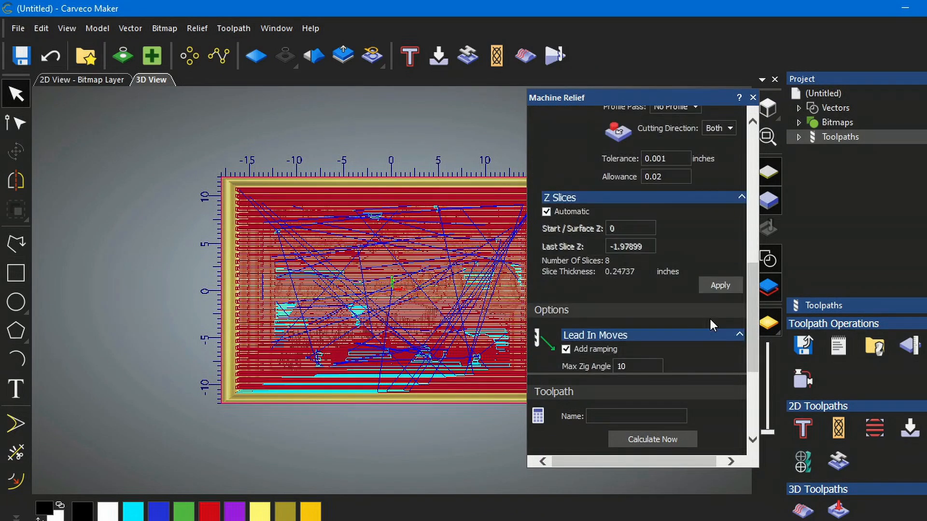
pyautogui.scroll(-4, 711, 323)
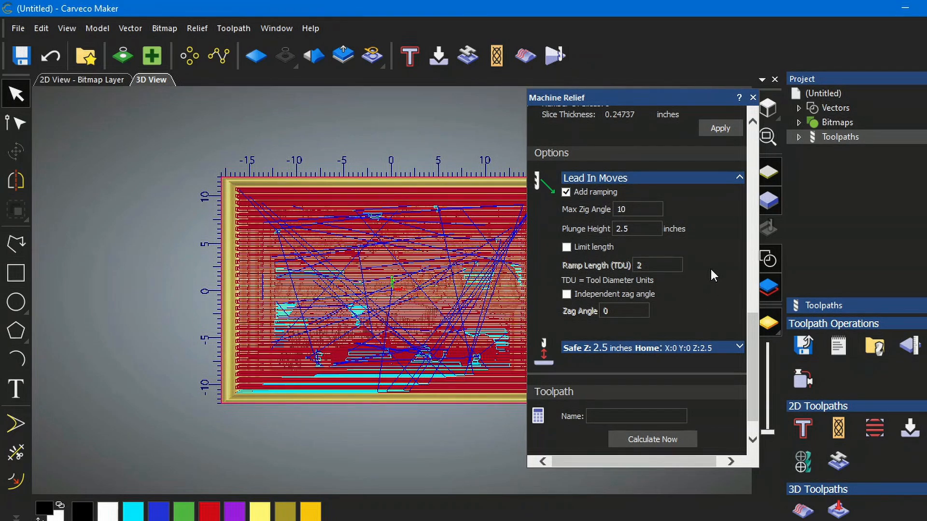
pyautogui.scroll(-1, 711, 267)
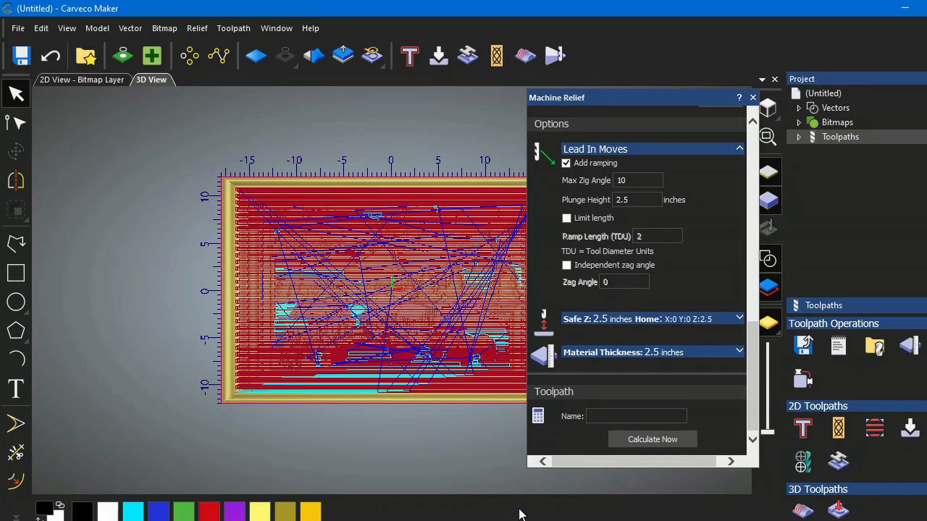
pyautogui.write('CUT 2 0.25 BALLMILL')
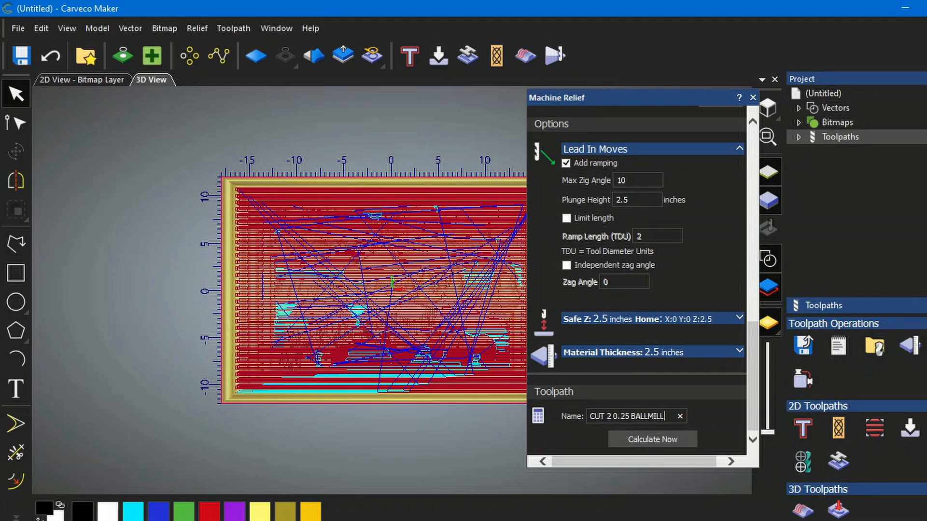
pyautogui.click(643, 440)
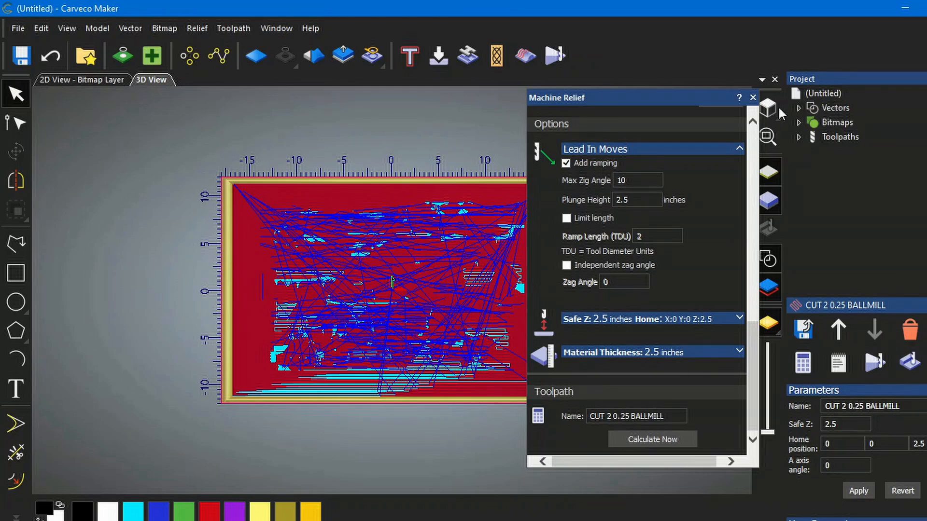
pyautogui.click(754, 98)
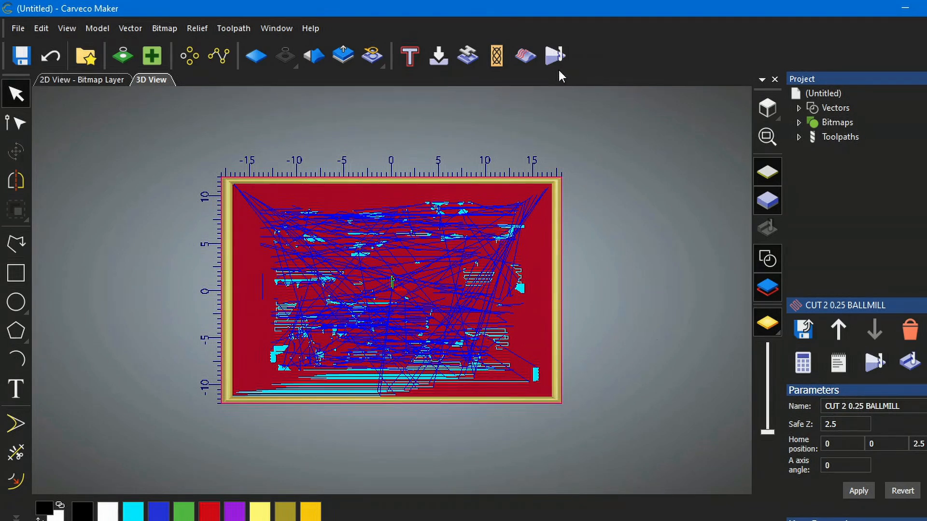
# - Start a new Machine Relief toolpath and pick Ball Nose 1/8 Inch from the inch wood 3D finishing tools for finishing
pyautogui.click(526, 61)
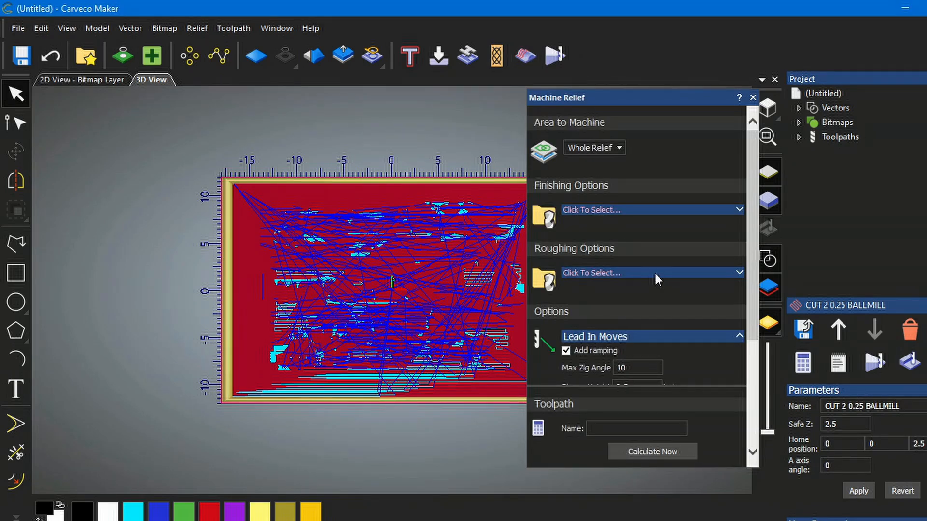
pyautogui.click(741, 212)
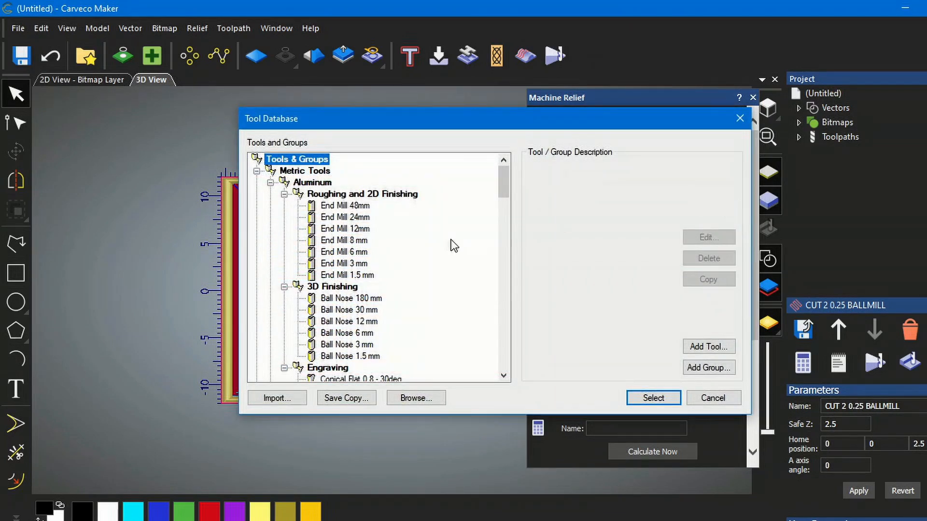
pyautogui.scroll(-20, 408, 271)
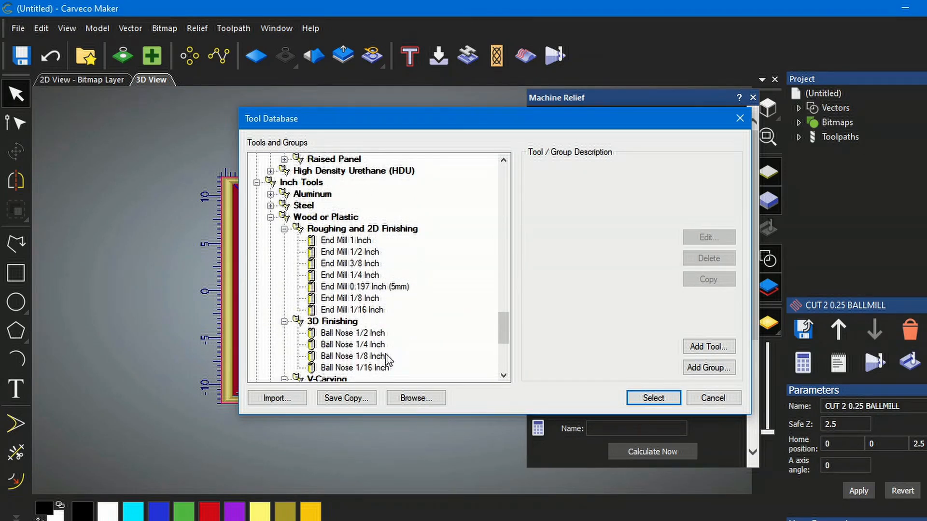
pyautogui.click(346, 357)
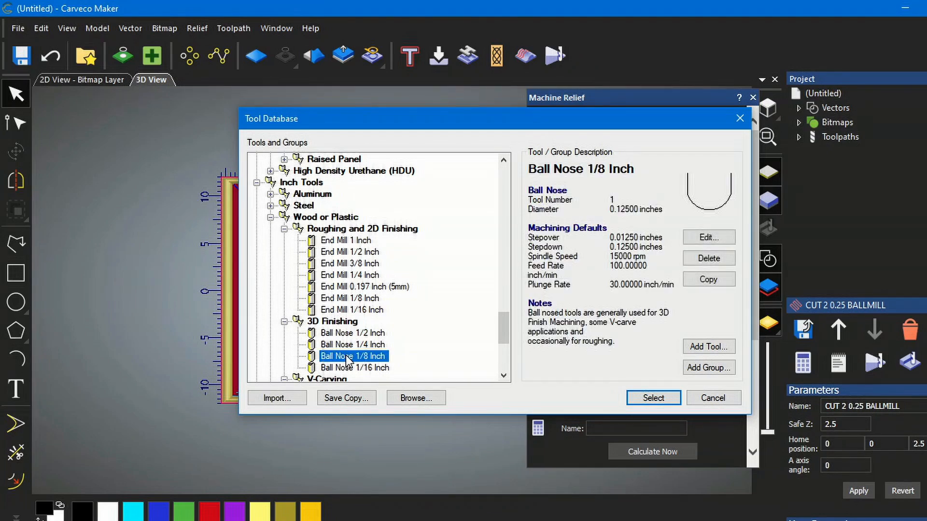
pyautogui.click(654, 399)
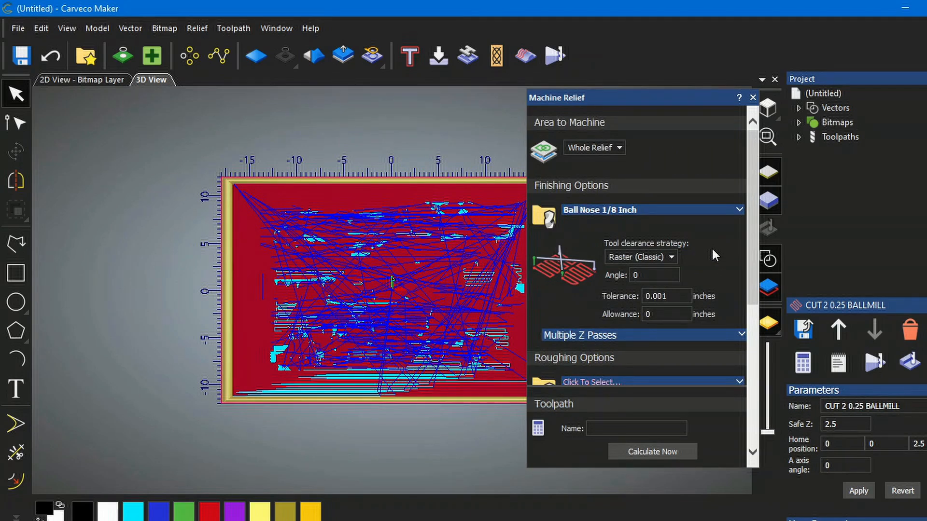
# - Set the 1/8 inch ball nose tool's spindle speed to 24000 rpm
pyautogui.click(740, 210)
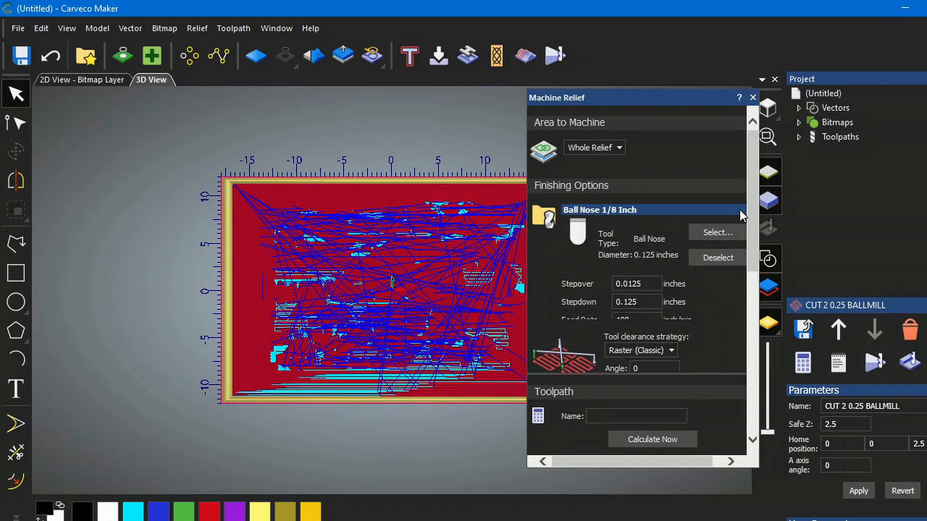
pyautogui.scroll(-1, 697, 300)
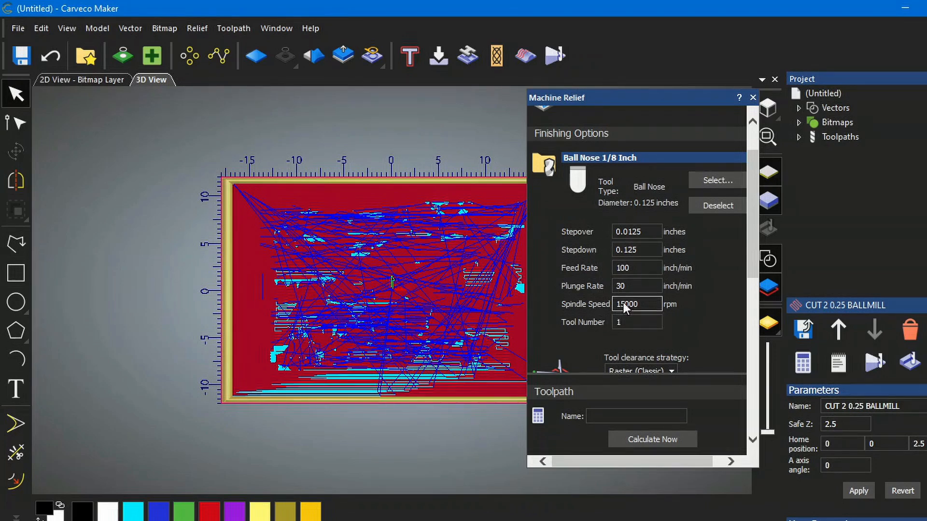
pyautogui.moveTo(625, 303); pyautogui.dragTo(614, 304)
pyautogui.write('24')
# - Name the toolpath CUT 3 FIN, calculate it, and close the Machine Relief dialog
pyautogui.scroll(-5, 732, 320)
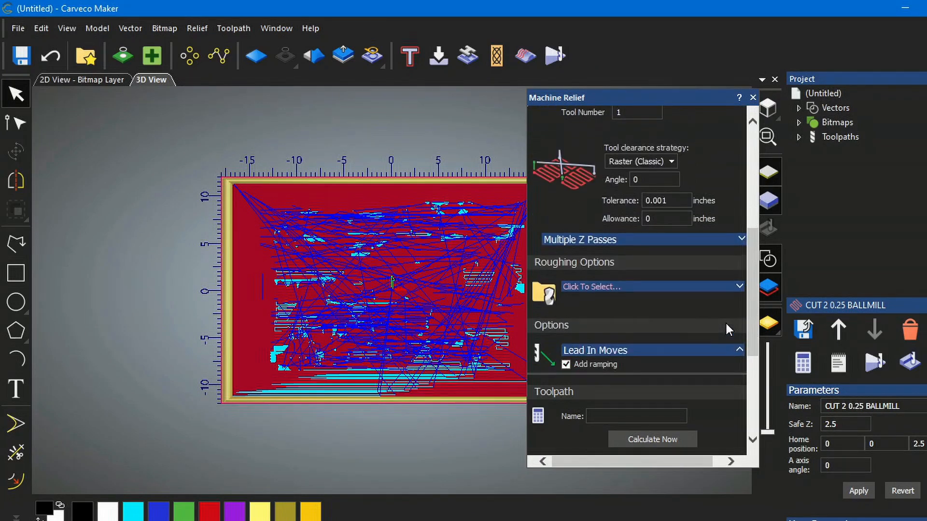
pyautogui.scroll(-2, 726, 323)
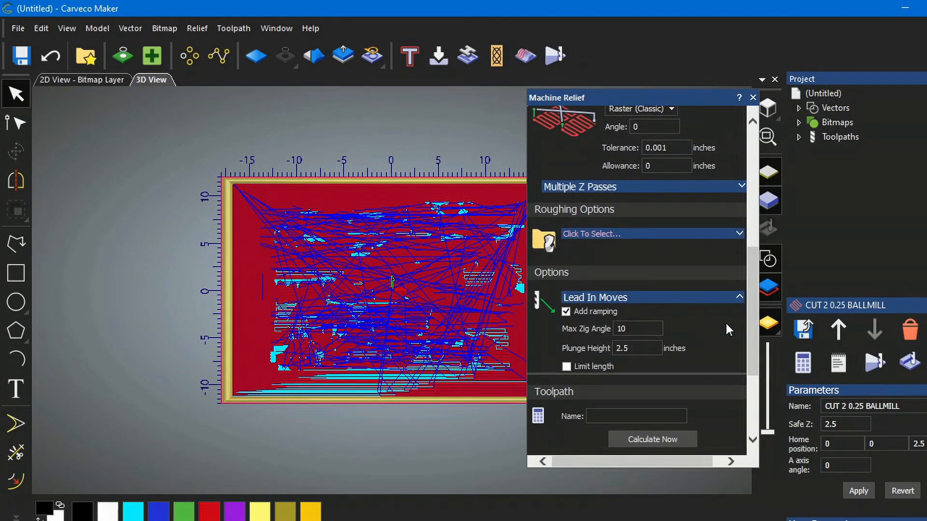
pyautogui.scroll(-4, 709, 320)
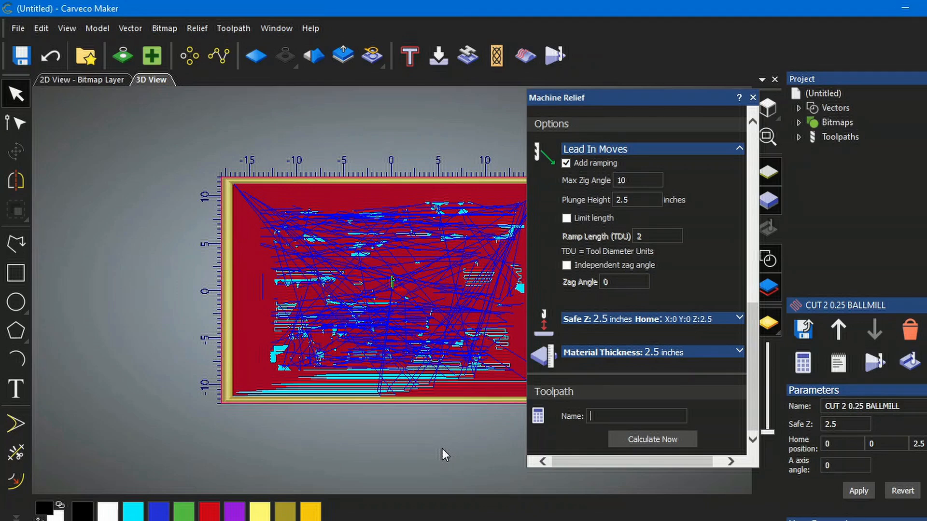
pyautogui.write('CUT 3 FIN')
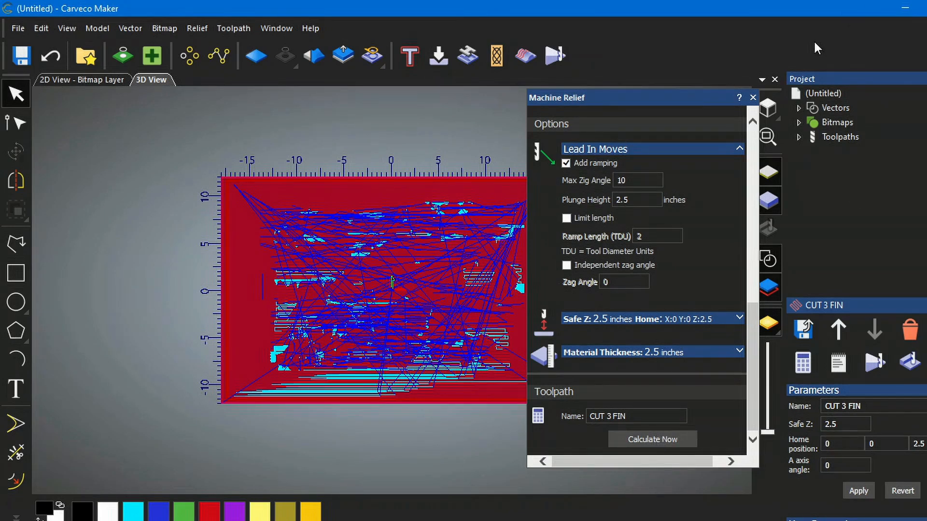
pyautogui.click(753, 98)
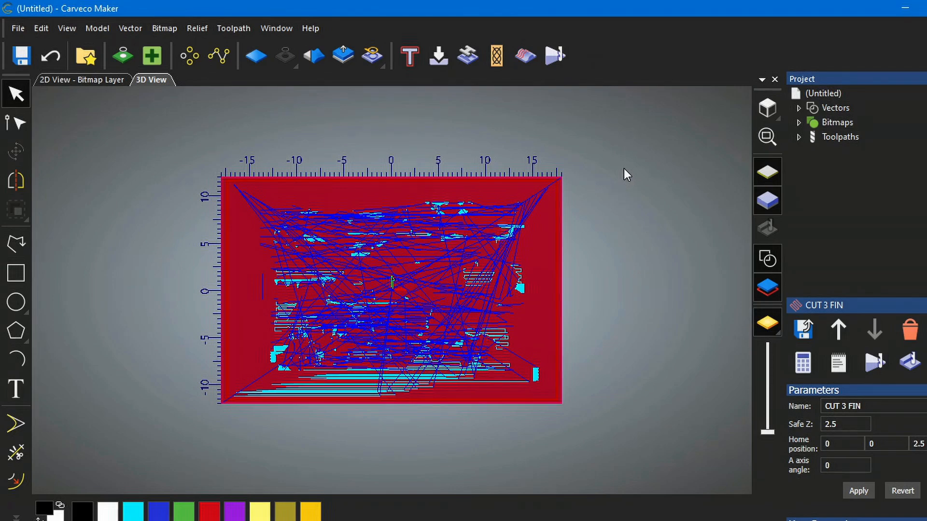
# - Run a simulation of the calculated toolpaths on the relief
pyautogui.scroll(5, 371, 282)
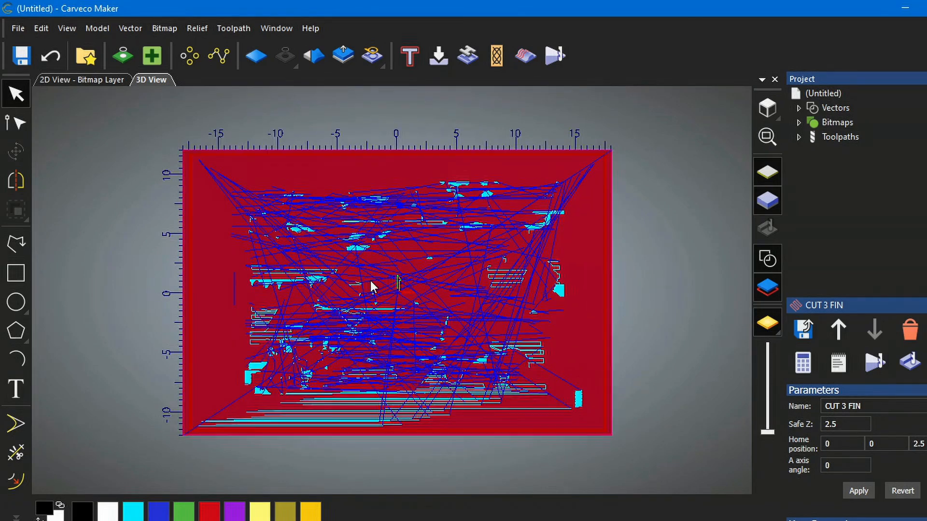
pyautogui.scroll(-2, 375, 282)
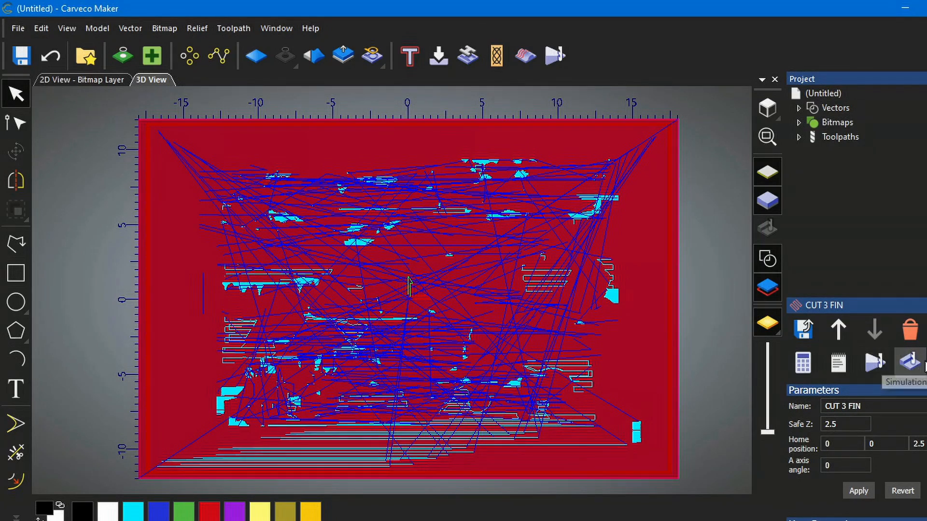
pyautogui.click(916, 367)
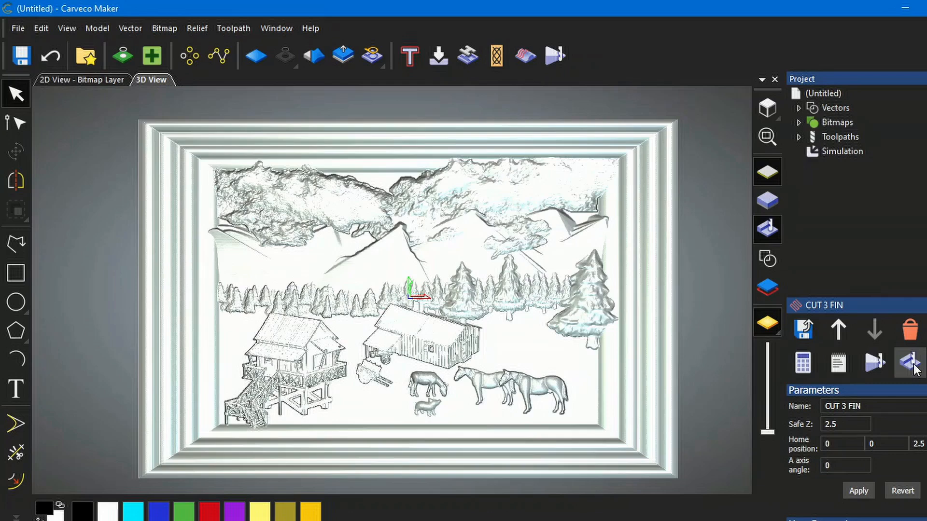
# - Set the simulation rendering material to Beech (H) and apply it
pyautogui.click(840, 152)
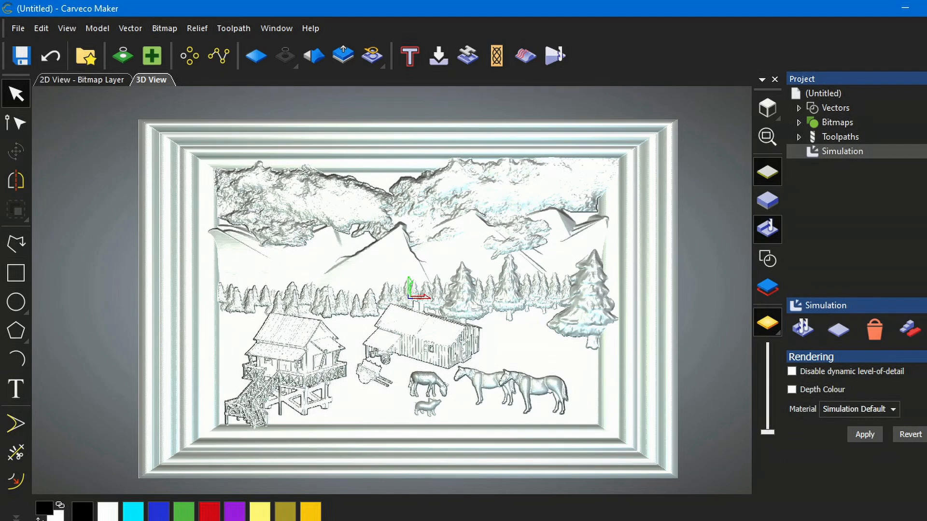
pyautogui.click(893, 410)
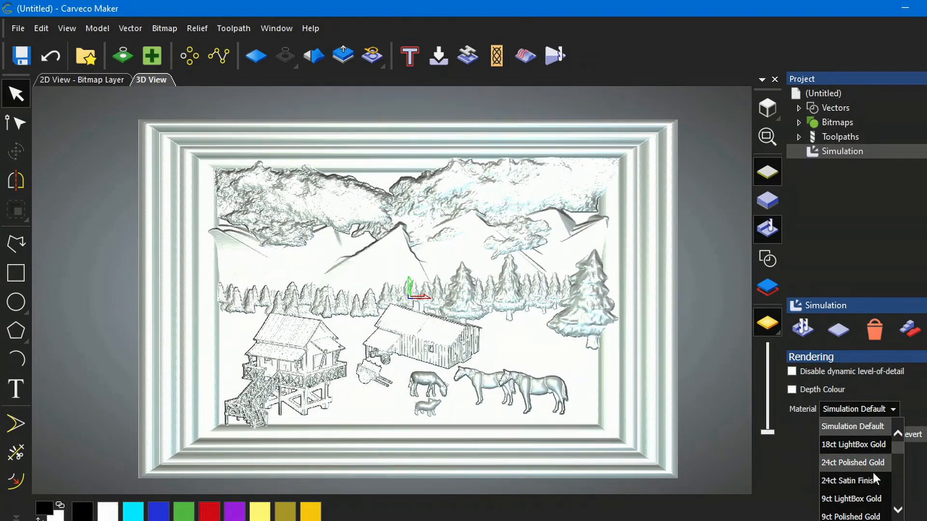
pyautogui.scroll(-1, 874, 476)
pyautogui.scroll(-1, 877, 475)
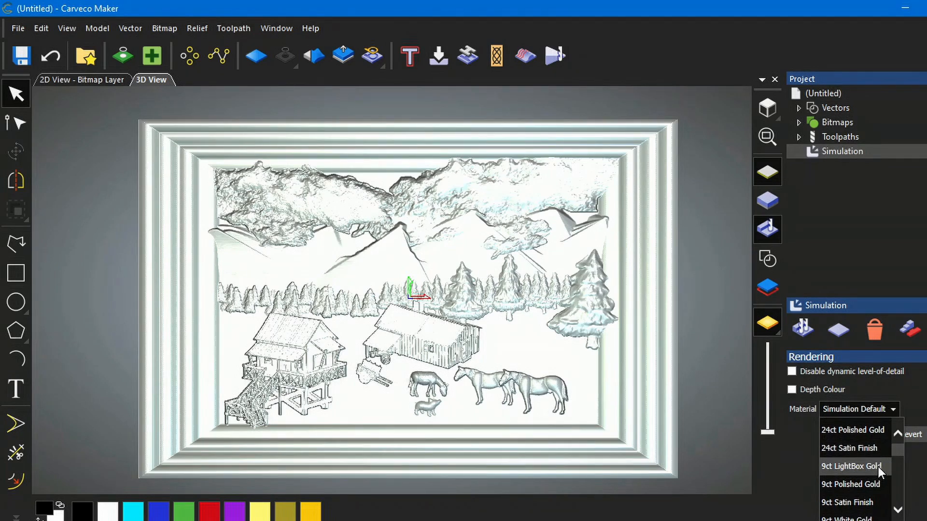
pyautogui.scroll(-2, 877, 469)
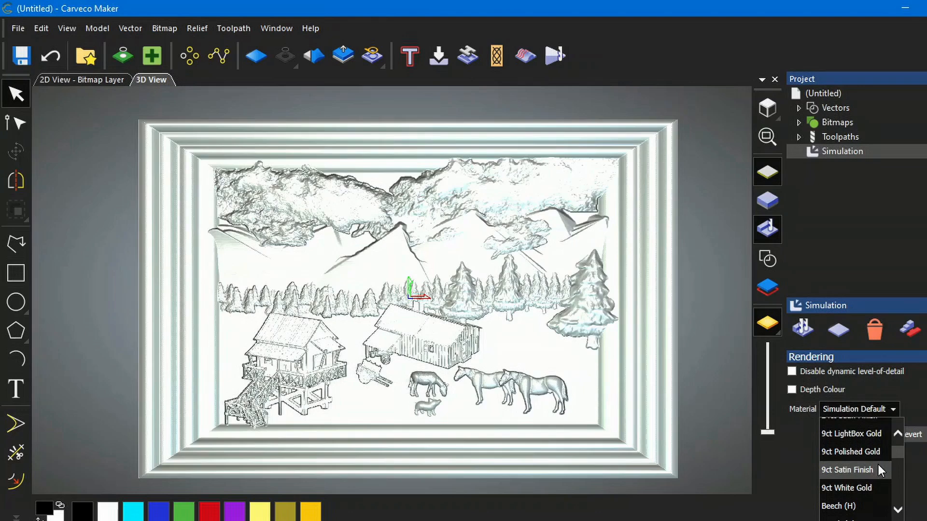
pyautogui.scroll(-2, 880, 462)
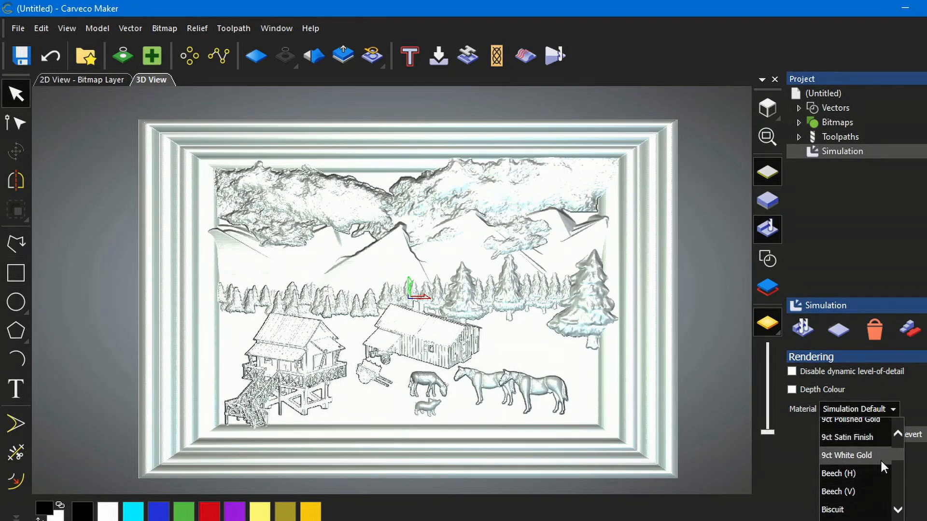
pyautogui.click(837, 473)
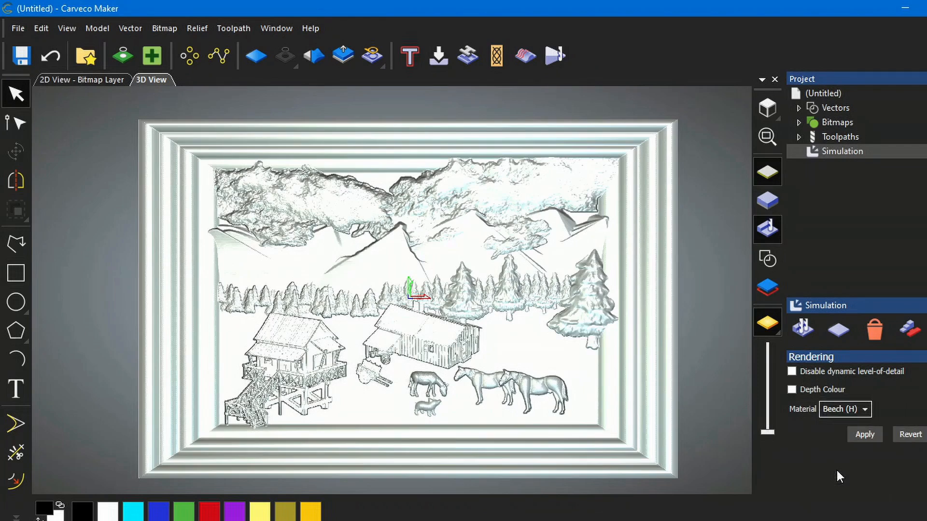
pyautogui.click(864, 434)
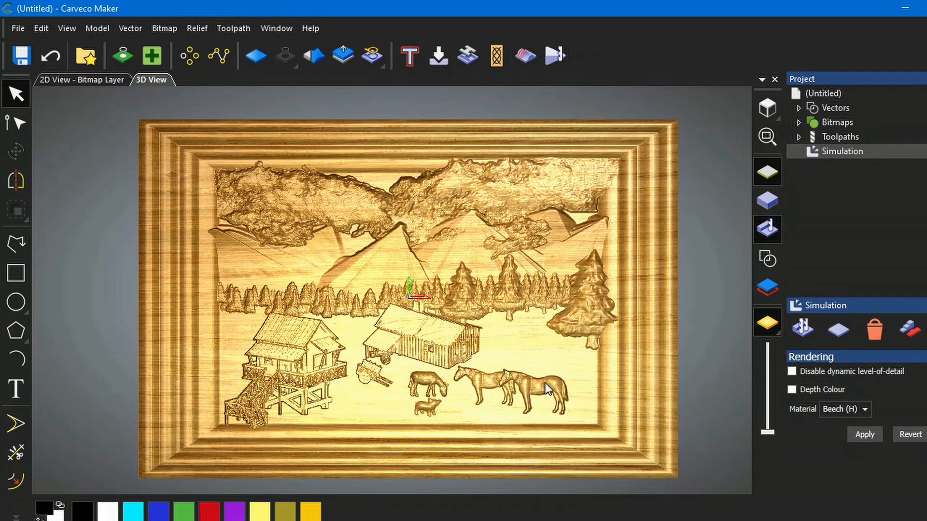
# - Open Save Toolpaths and leave only CUT 1 1.0 IN in the list of toolpaths to save
pyautogui.scroll(3, 545, 383)
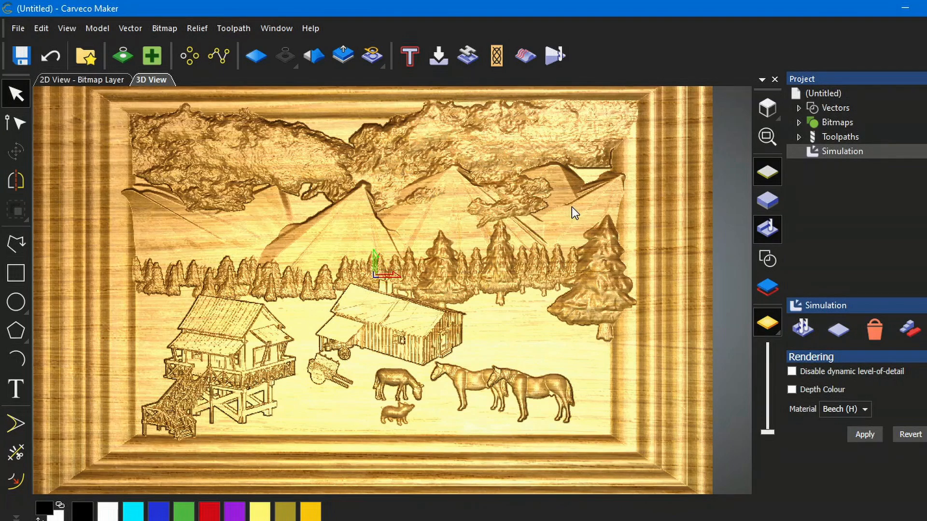
pyautogui.moveTo(571, 206); pyautogui.dragTo(580, 225)
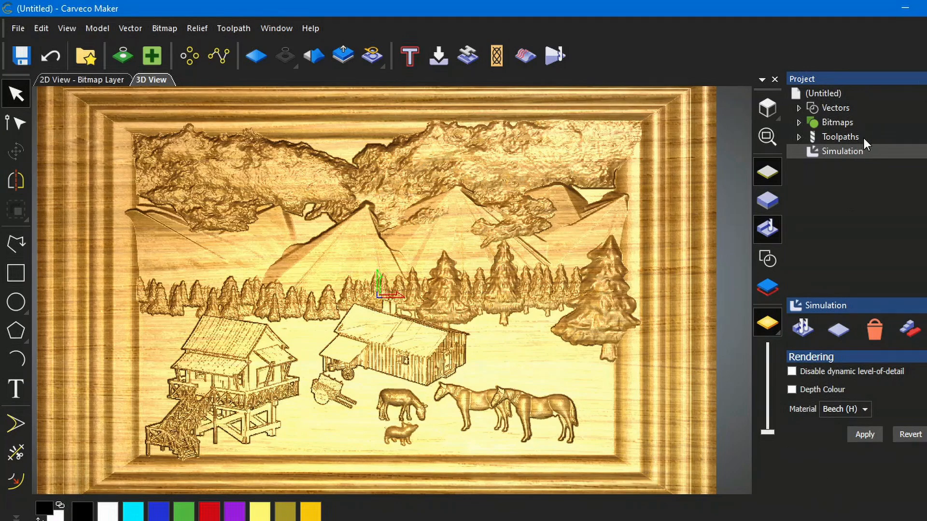
pyautogui.click(838, 137)
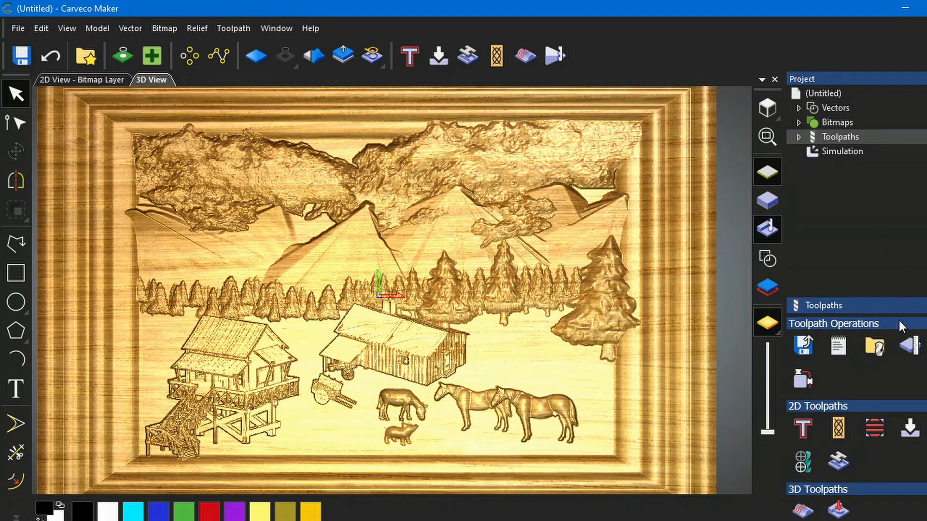
pyautogui.click(804, 346)
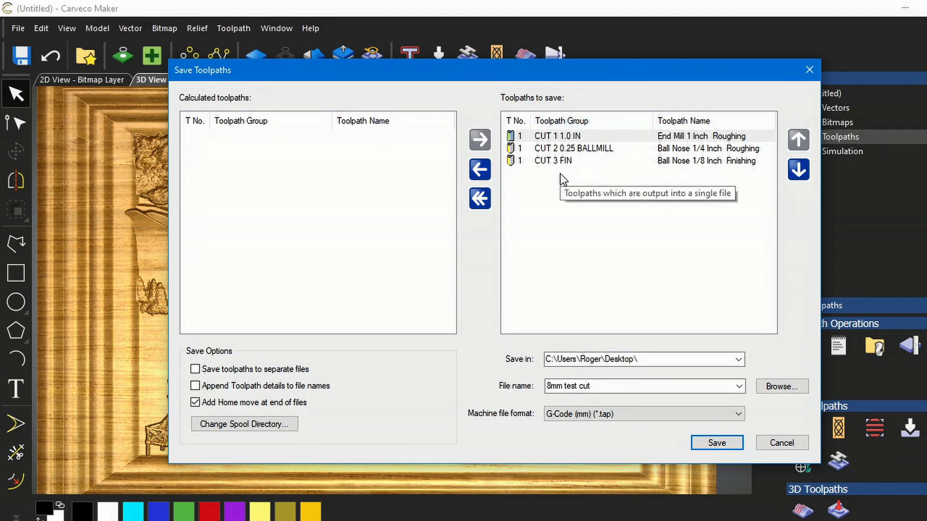
pyautogui.click(479, 199)
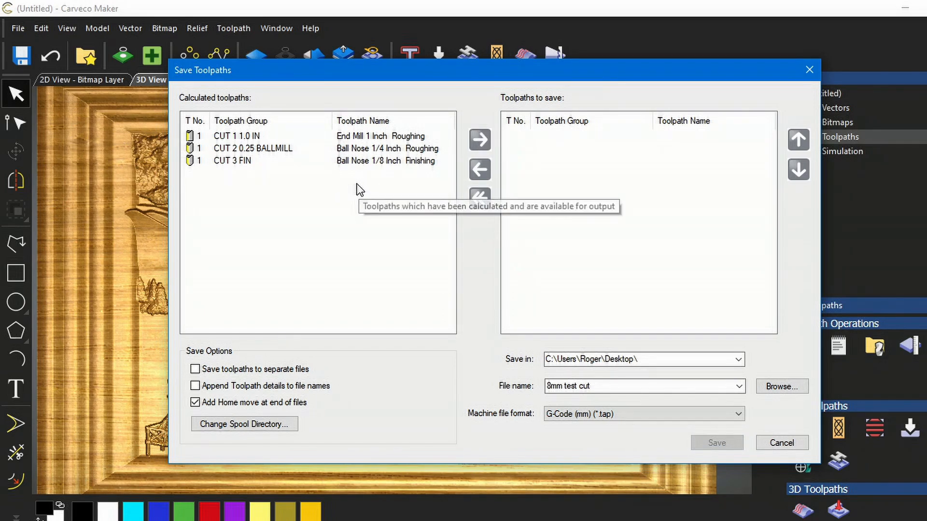
pyautogui.click(345, 135)
pyautogui.click(481, 140)
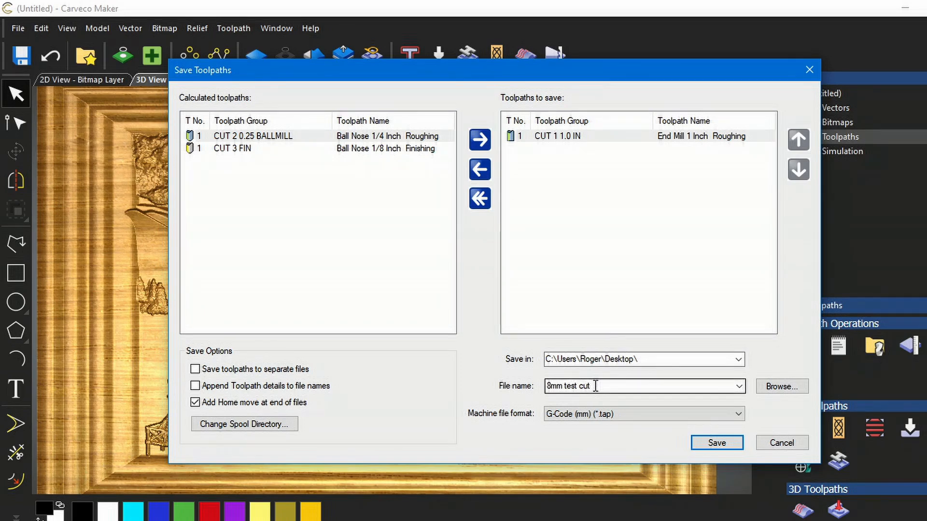
# - Save the CUT 1 1.0 IN toolpath to the Desktop as file CUT 1 in G-Code (mm) (*.tap) format
pyautogui.moveTo(595, 386); pyautogui.dragTo(547, 386)
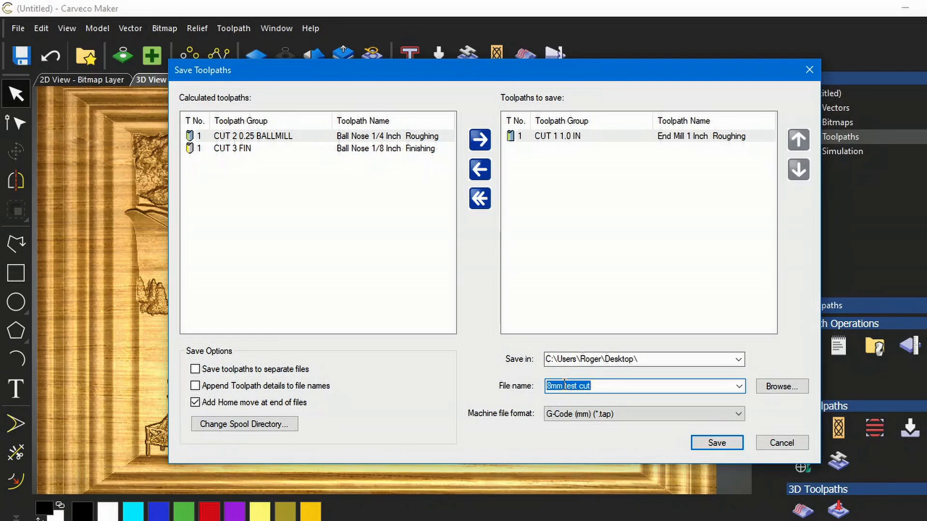
pyautogui.write('CU')
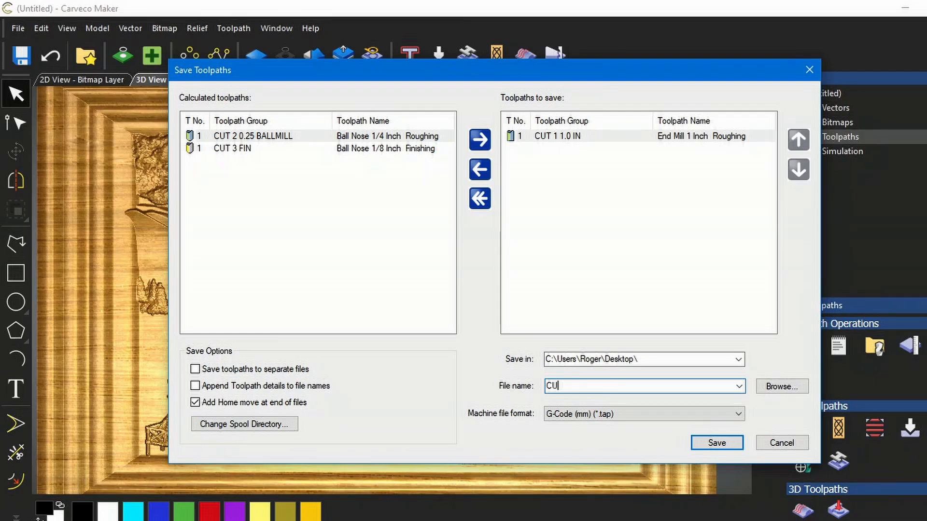
pyautogui.write('T 1')
pyautogui.click(739, 414)
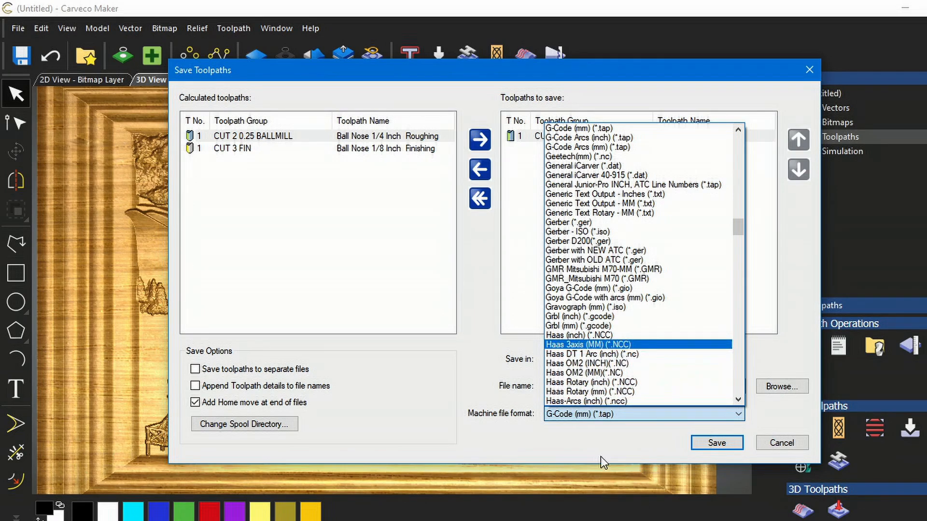
pyautogui.click(714, 413)
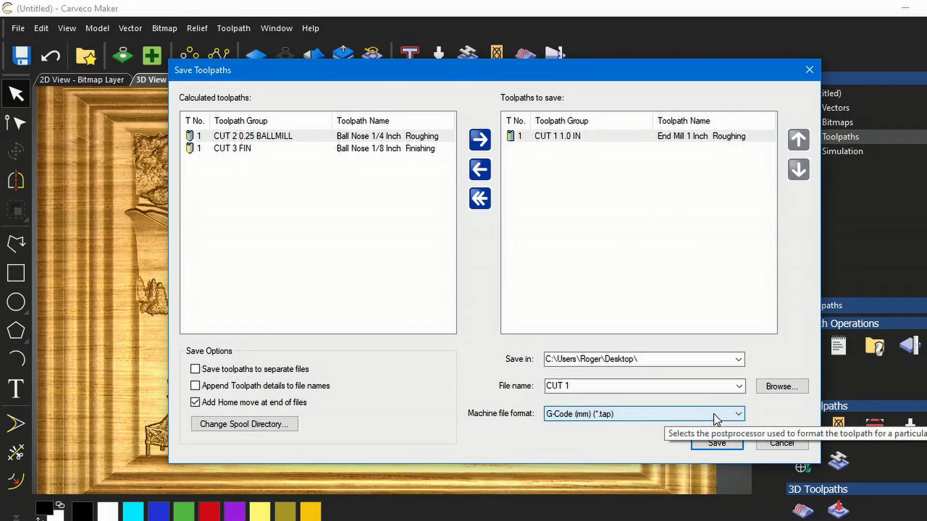
pyautogui.click(717, 443)
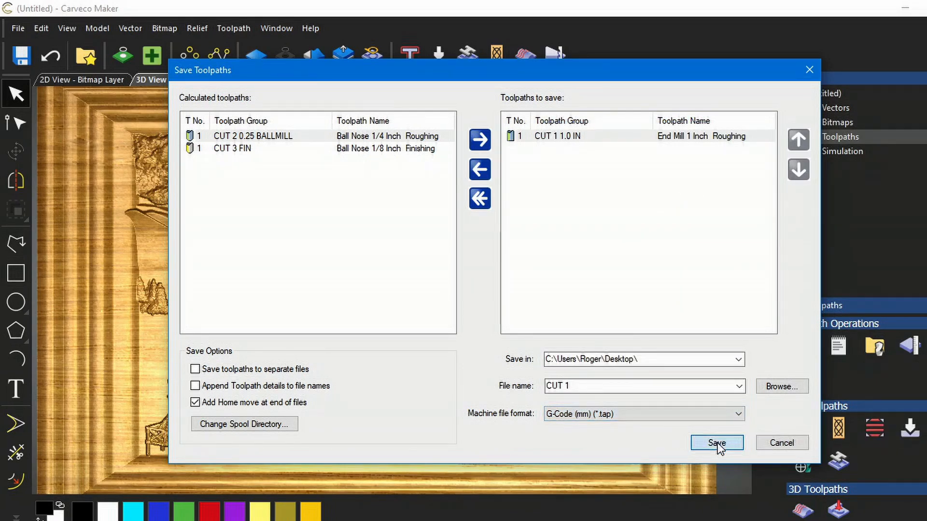
# - Replace CUT 1 1.0 IN with CUT 2 0.25 BALLMILL in the list of toolpaths to save
pyautogui.click(480, 170)
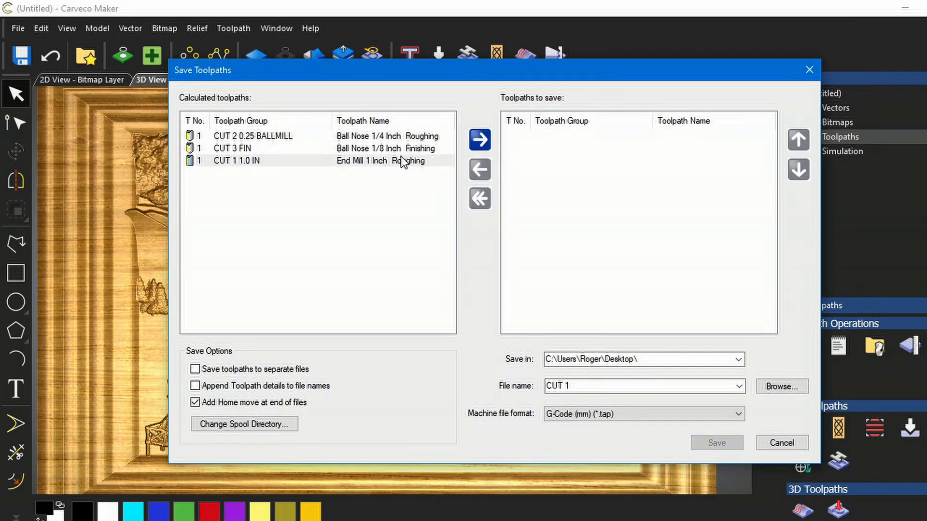
pyautogui.click(368, 137)
pyautogui.click(486, 139)
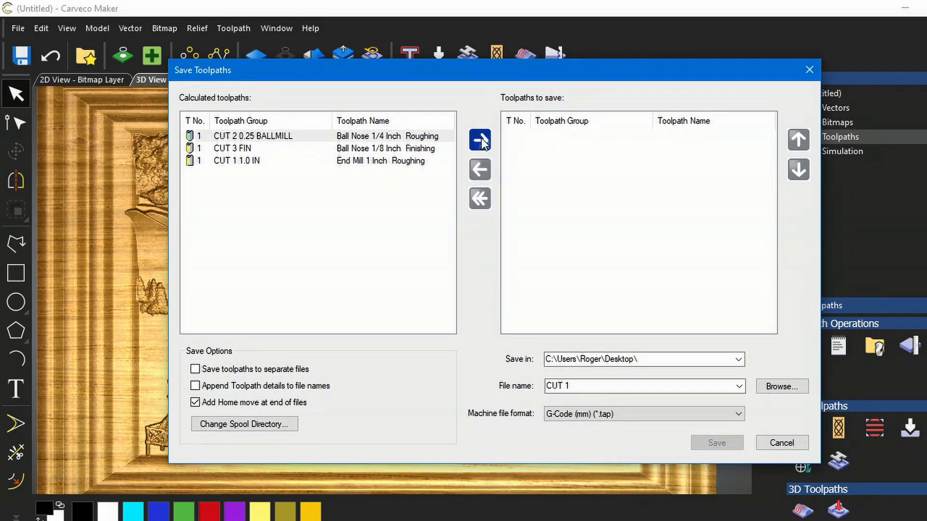
# - Save the CUT 2 0.25 BALLMILL toolpath to the Desktop under the file name CUT 2
pyautogui.doubleClick(573, 385)
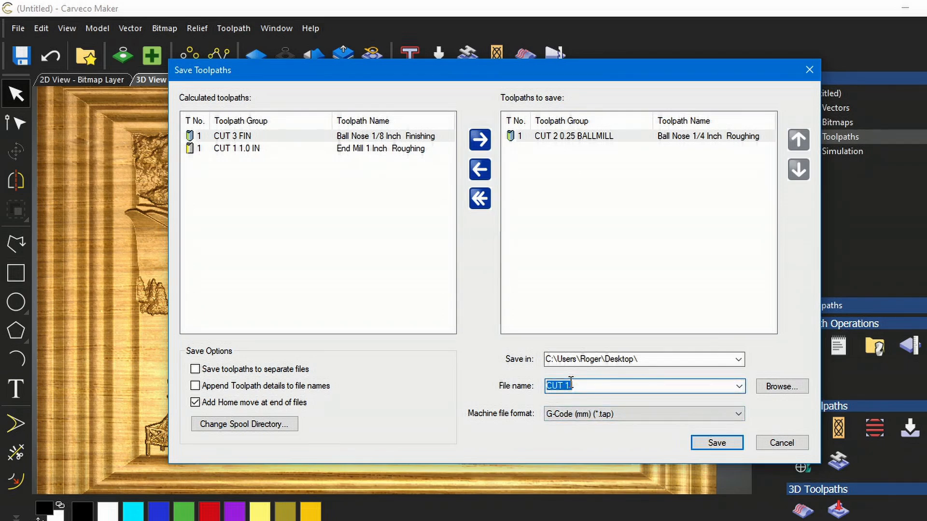
pyautogui.moveTo(574, 386); pyautogui.dragTo(568, 386)
pyautogui.write('2')
pyautogui.click(717, 443)
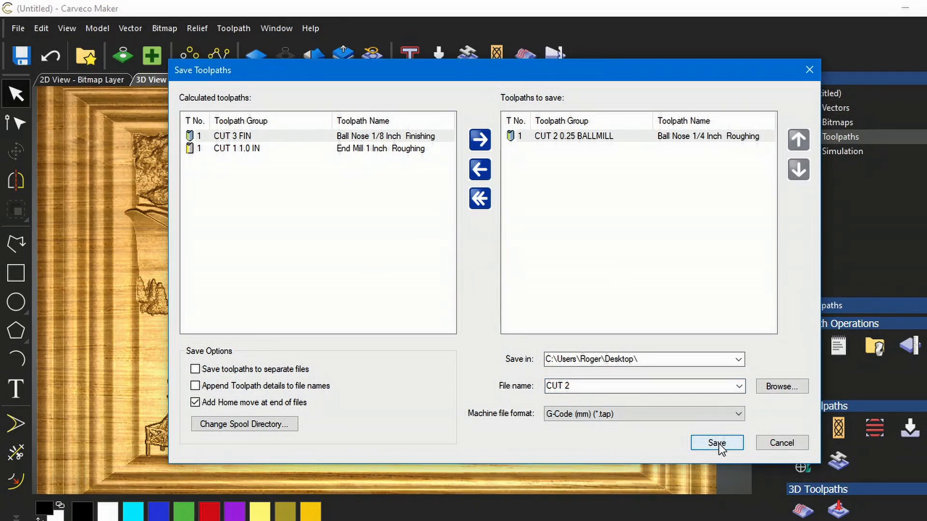
# - Replace CUT 2 0.25 BALLMILL with CUT 3 FIN in the list of toolpaths to save
pyautogui.click(479, 170)
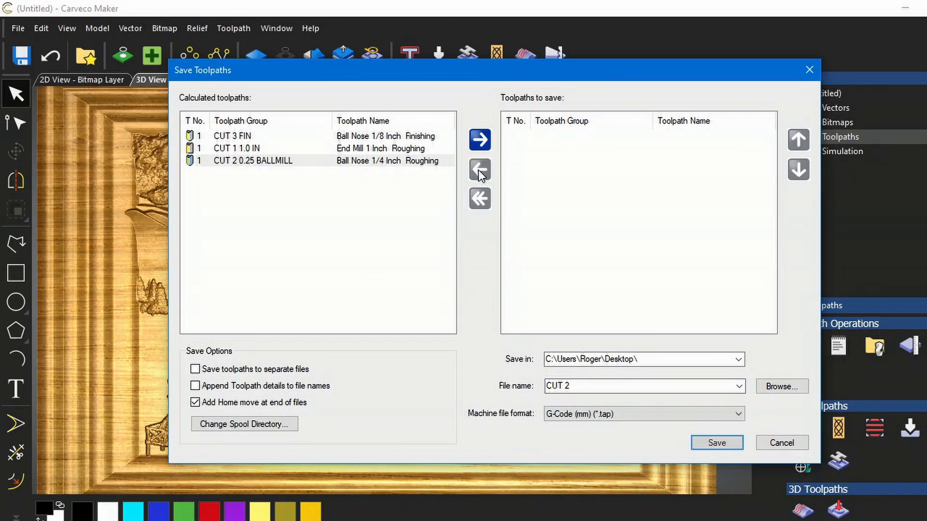
pyautogui.click(369, 138)
pyautogui.click(478, 145)
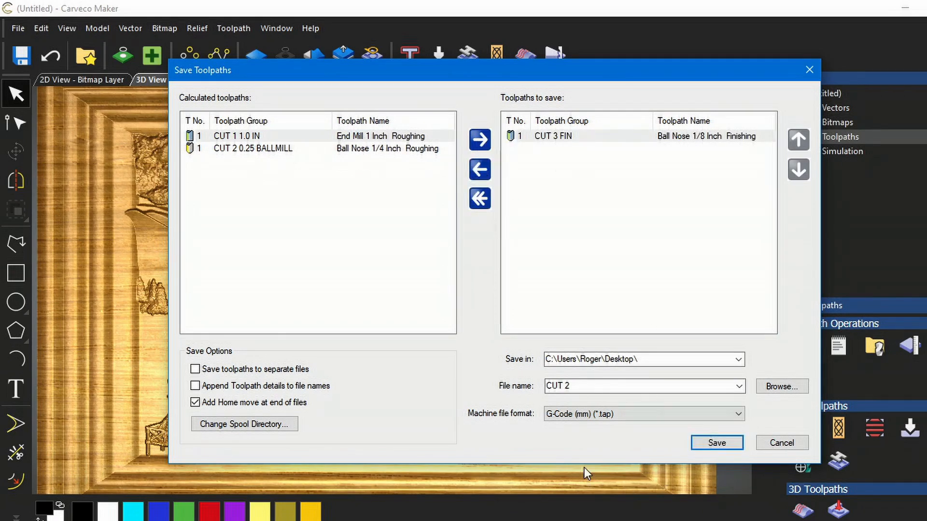
# - Save the CUT 3 FIN toolpath to the Desktop as file CUT 3, then close the Save Toolpaths dialog
pyautogui.click(573, 385)
pyautogui.click(573, 386)
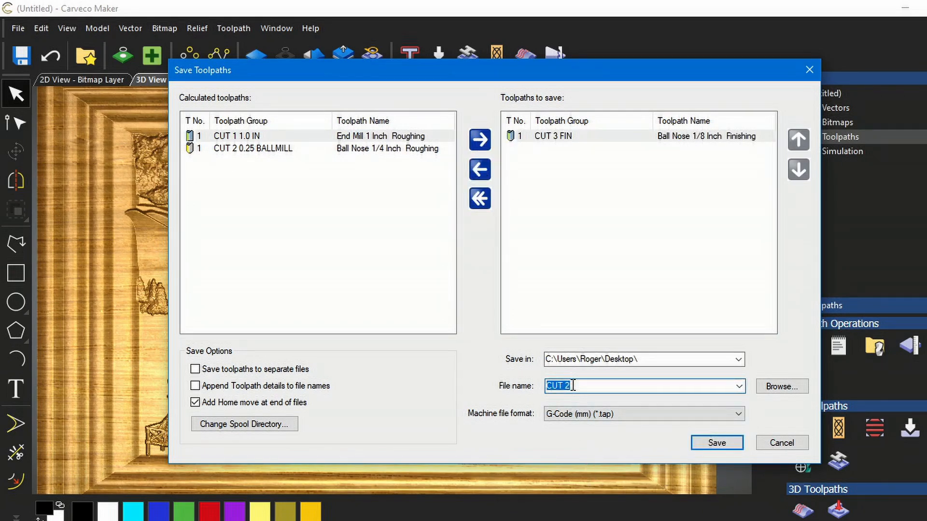
pyautogui.moveTo(573, 386); pyautogui.dragTo(568, 385)
pyautogui.write('3')
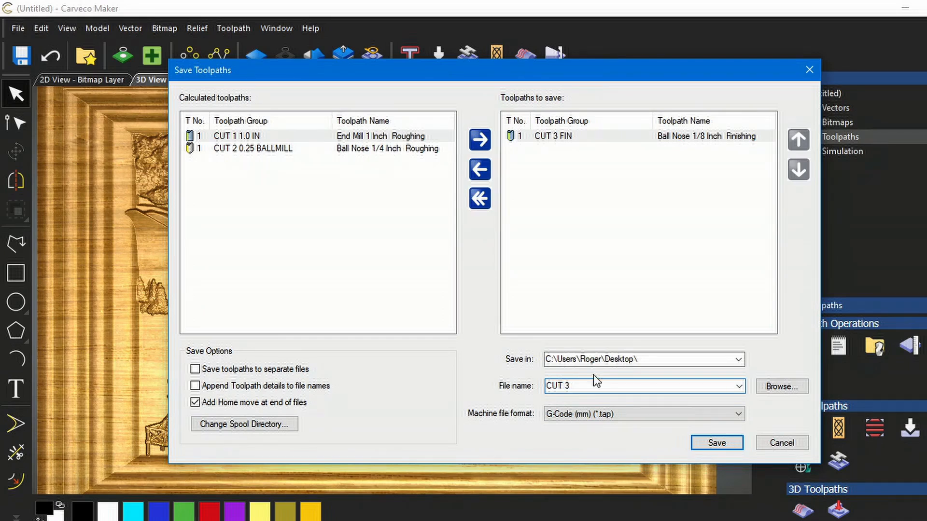
pyautogui.click(730, 445)
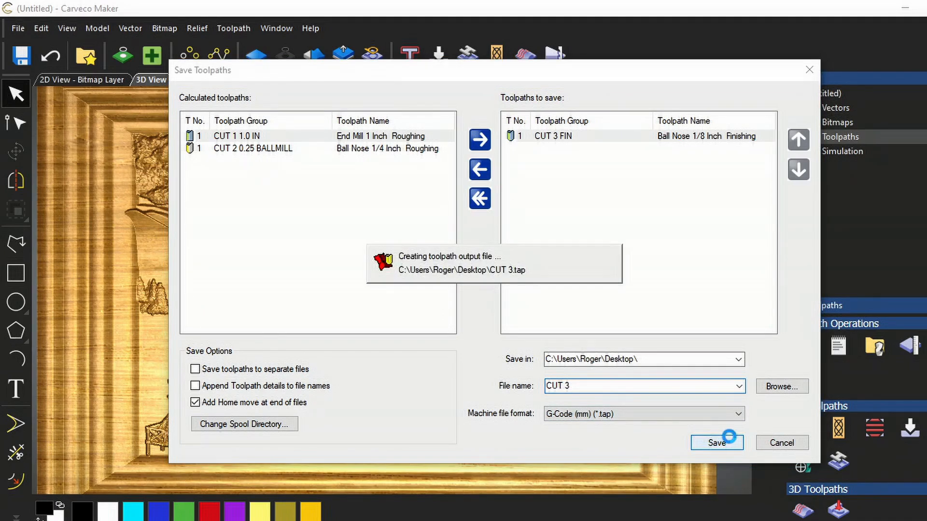
pyautogui.click(809, 71)
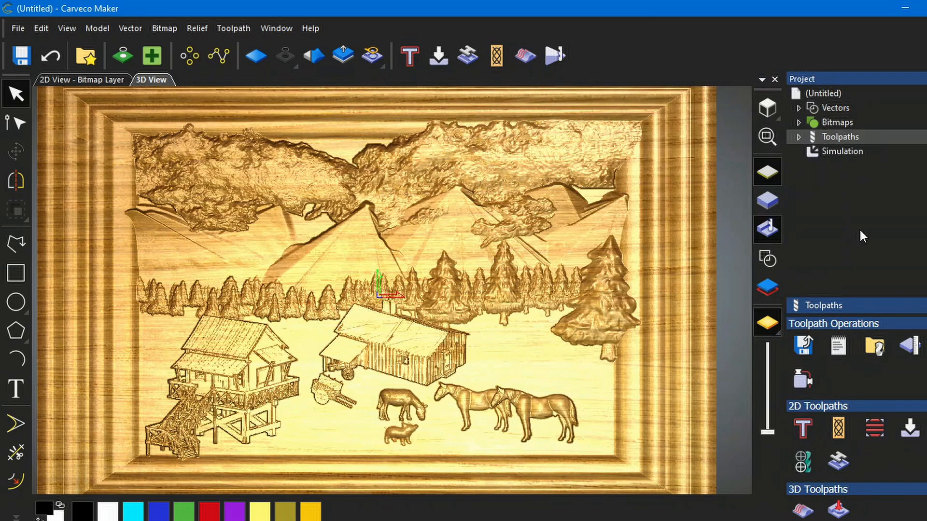